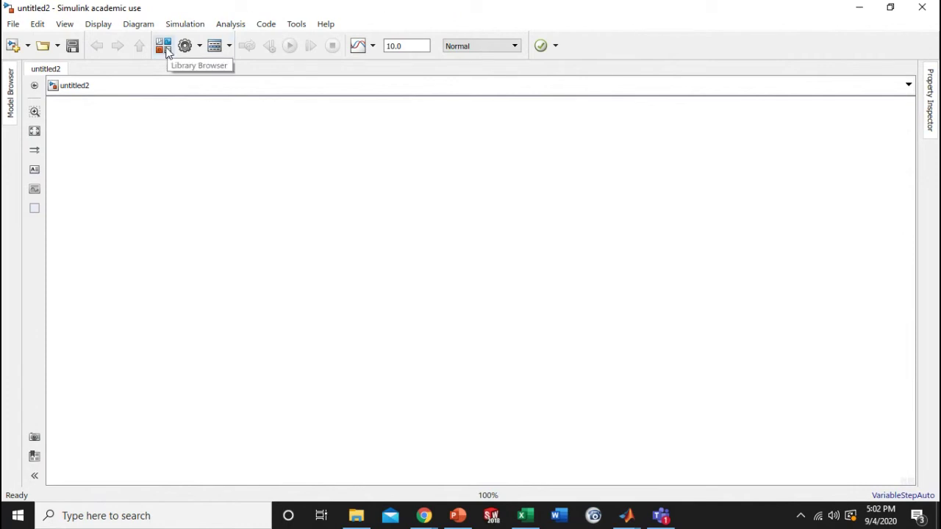
Open the library browser, look through the Sources and Math Operations block libraries, and minimize the browser.
click(165, 50)
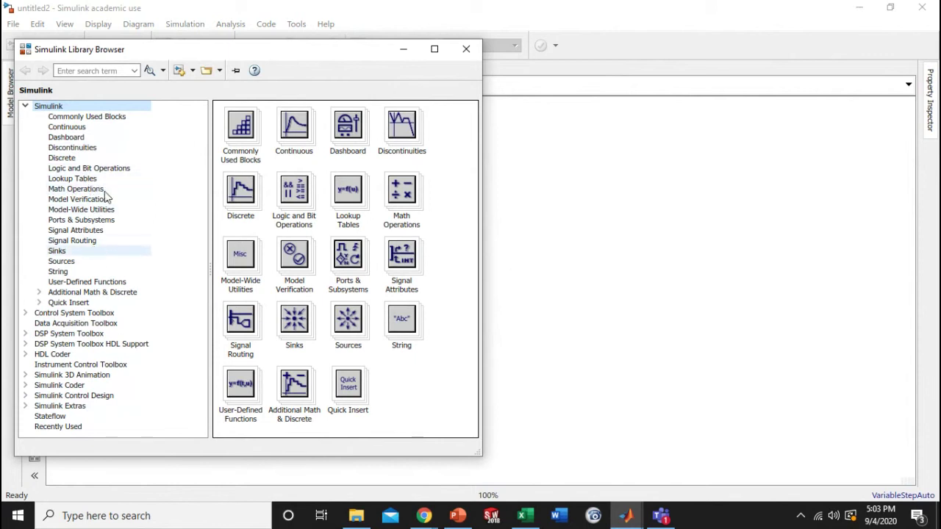
click(59, 262)
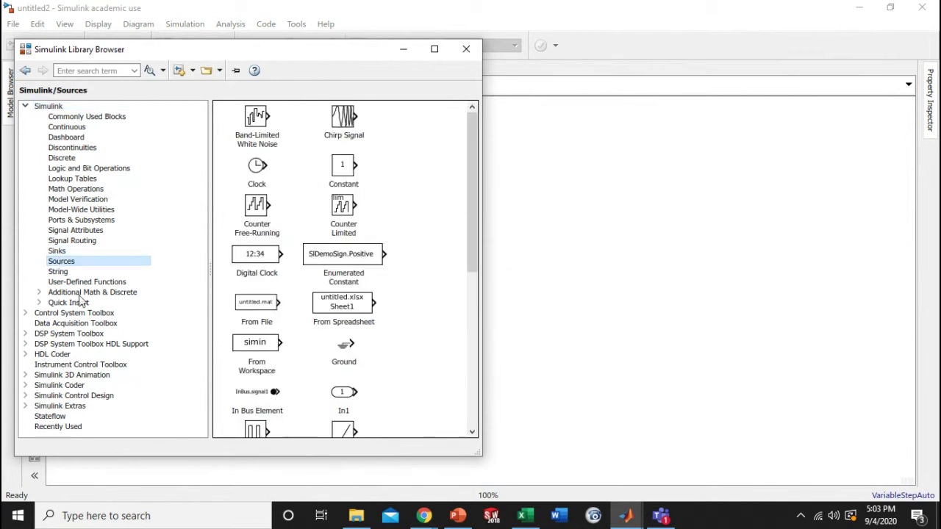
click(109, 189)
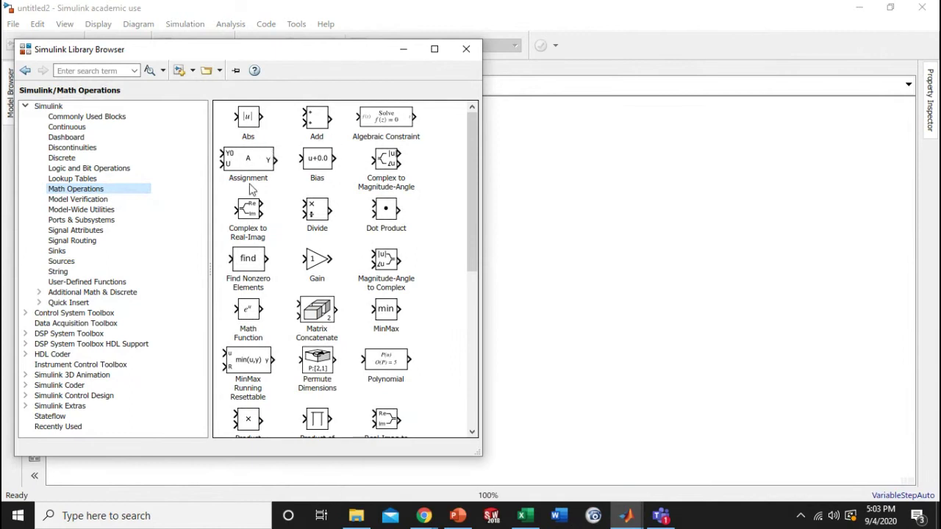
click(403, 51)
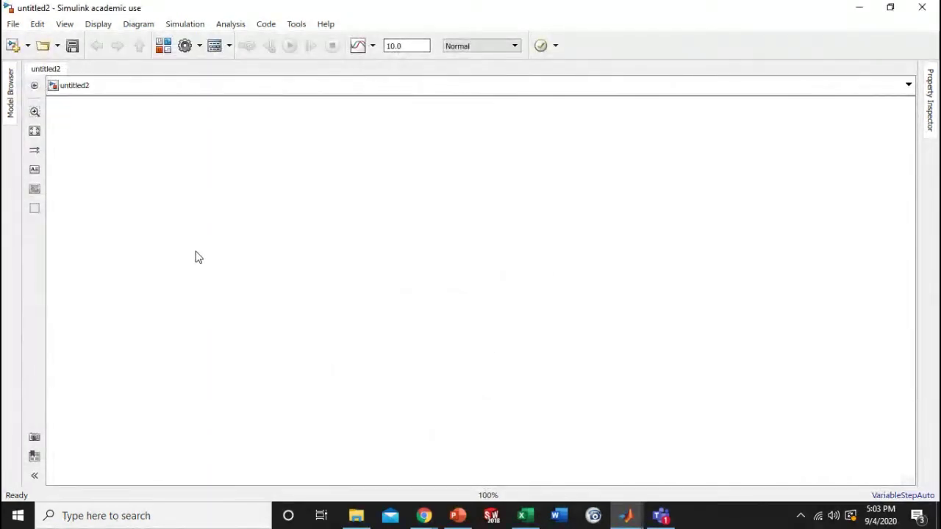
Set the model's simulation stop time to 10.
click(416, 49)
drag(450, 7, 471, 2)
text(10)
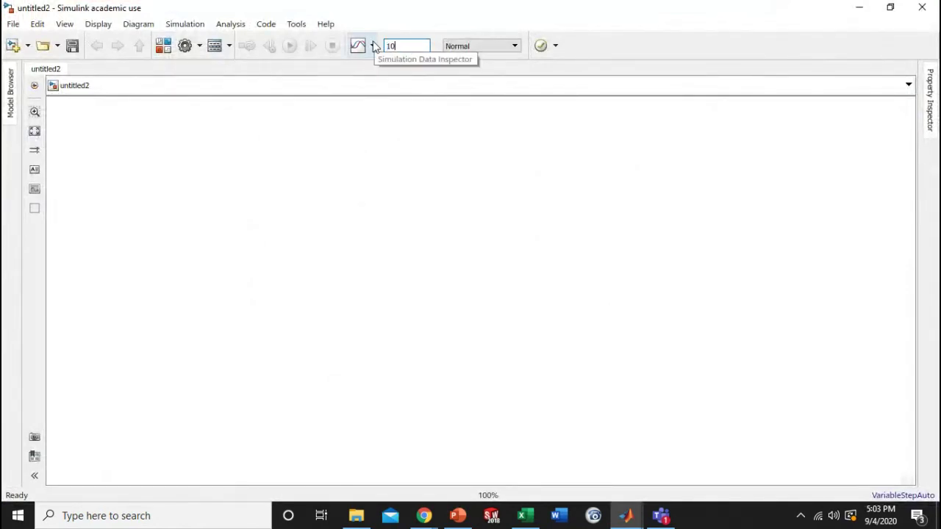
key(Return)
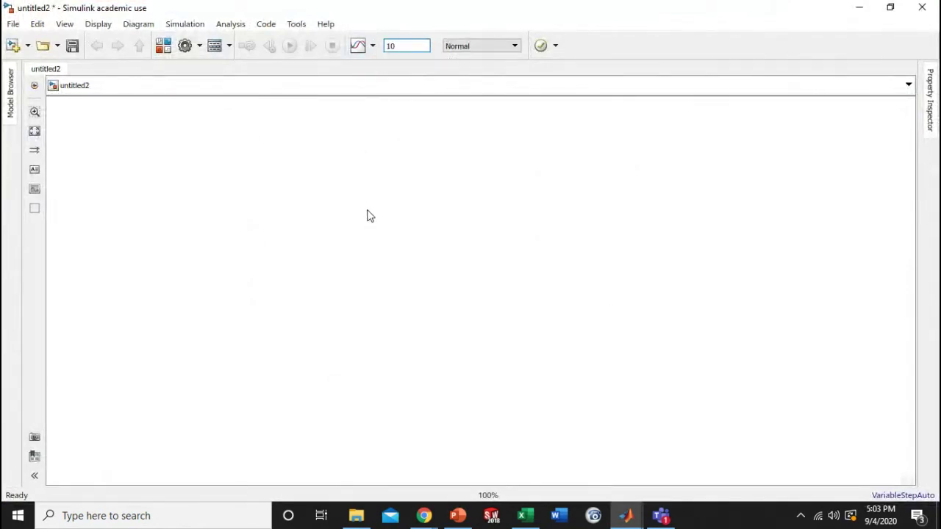
Open the model's configuration parameters and examine the additional solver details.
click(185, 53)
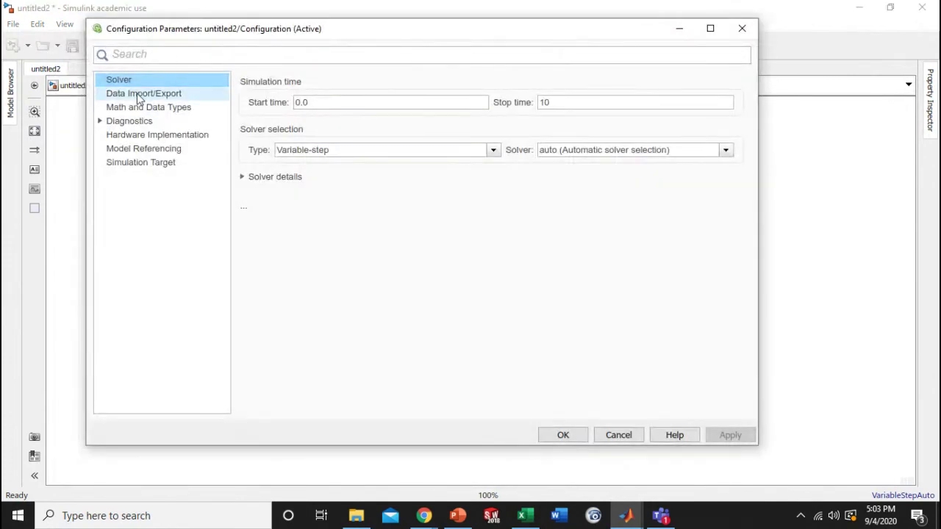
click(241, 178)
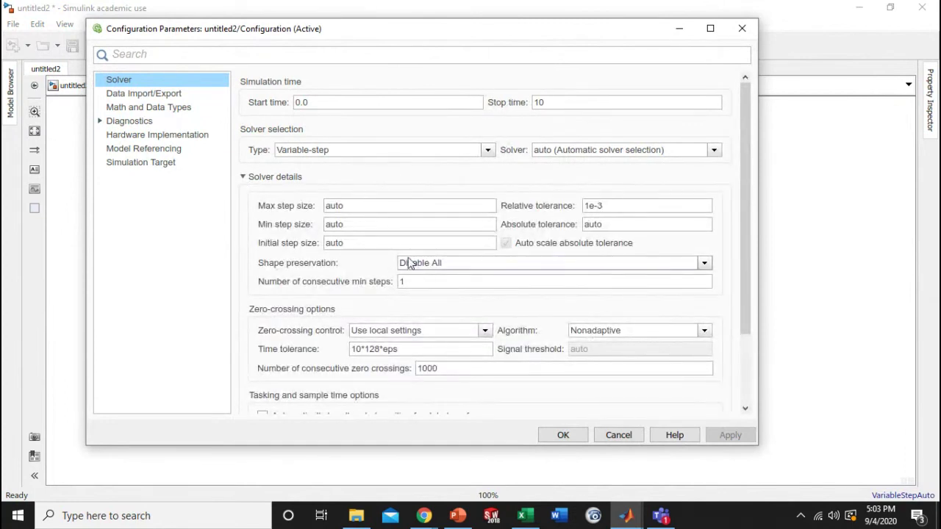
scroll(408, 261, down, 1)
scroll(402, 257, up, 1)
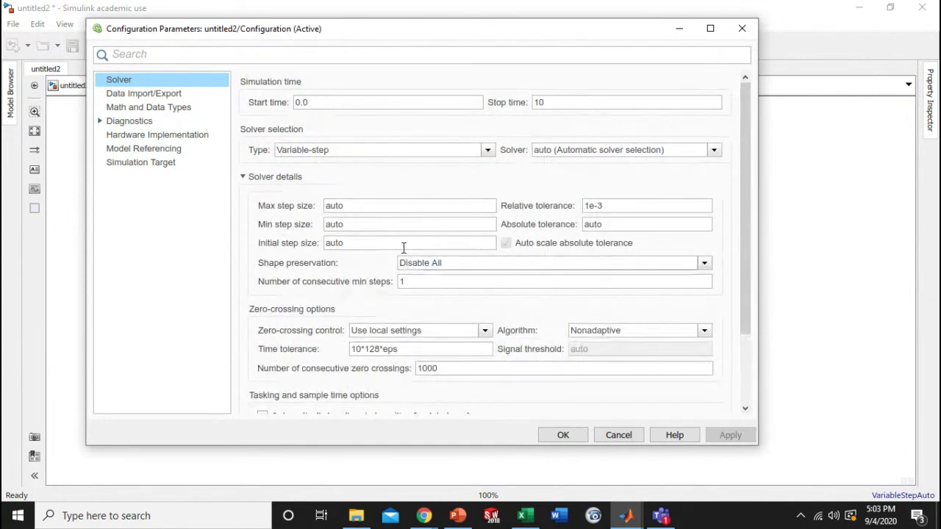
click(264, 182)
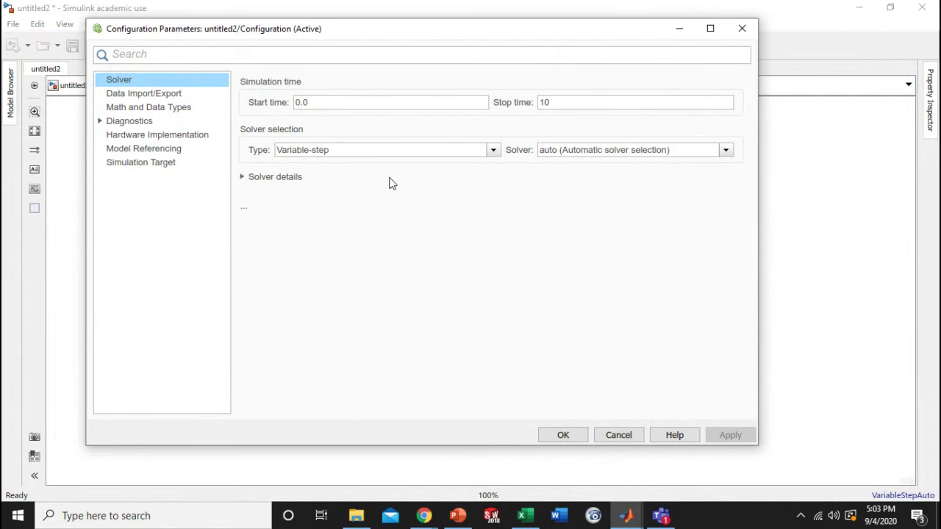
Choose ode45 (Dormand-Prince) as the solver and review the other variable-step solvers.
click(567, 150)
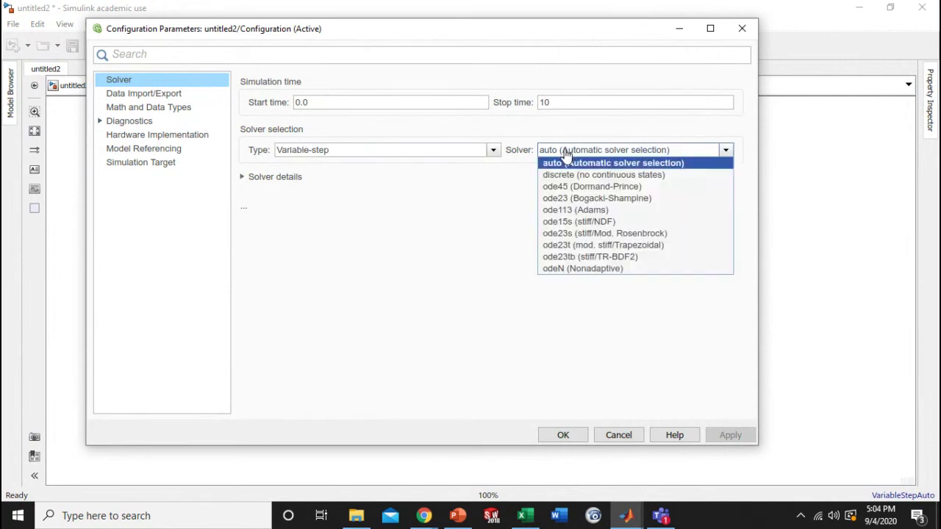
click(573, 186)
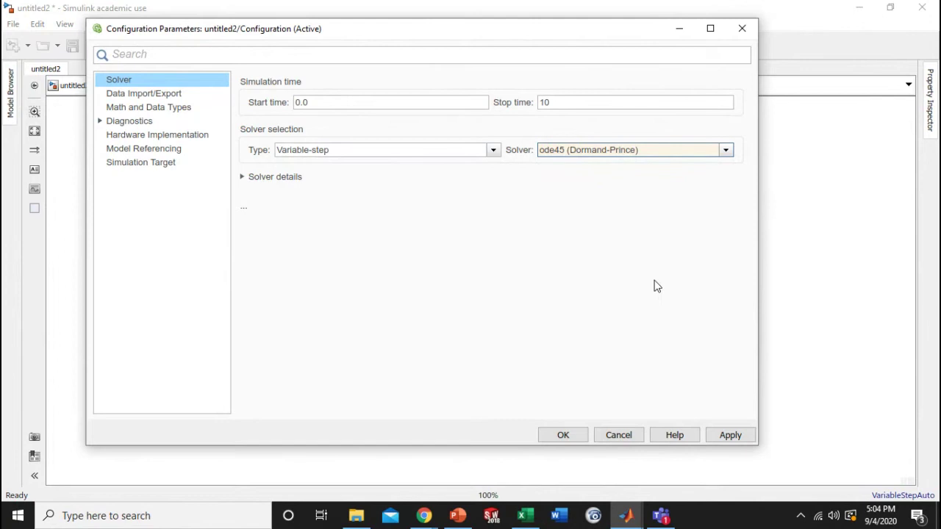
click(643, 151)
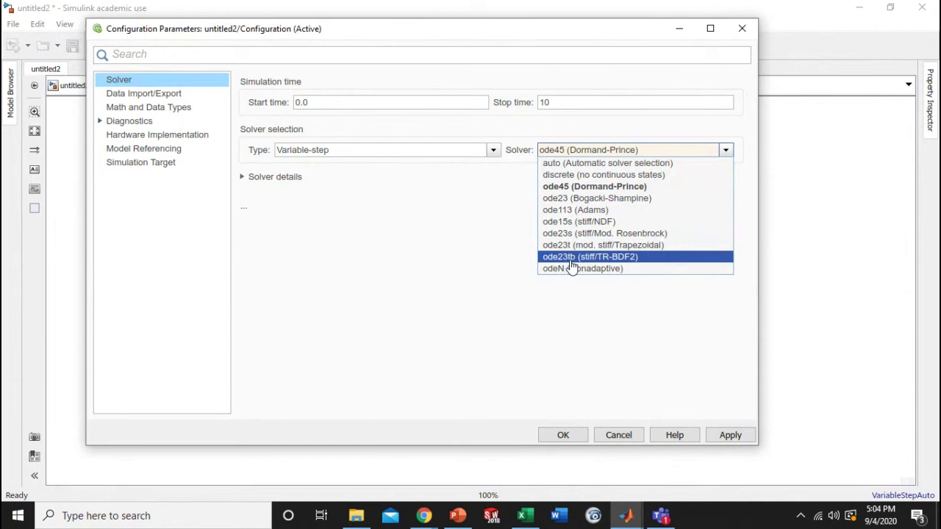
click(571, 189)
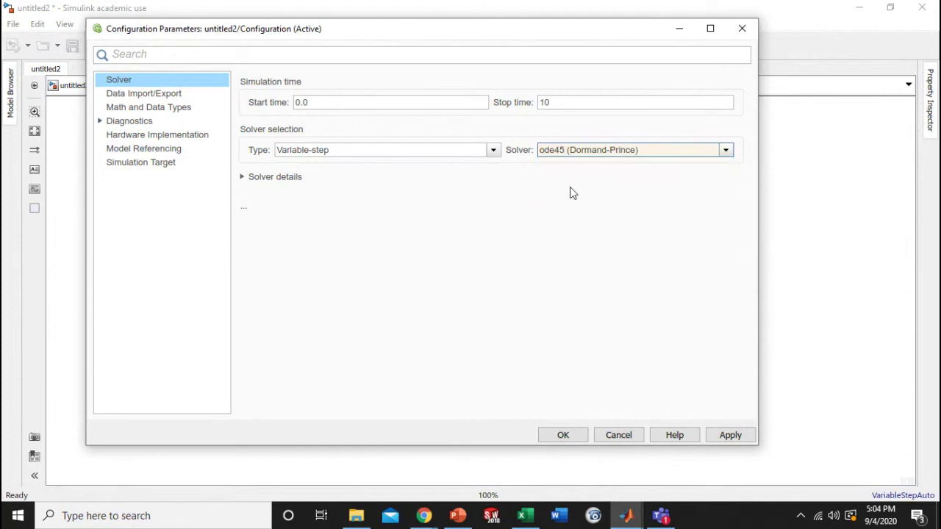
Switch the solver type to Fixed-step and view the solvers it offers.
click(469, 152)
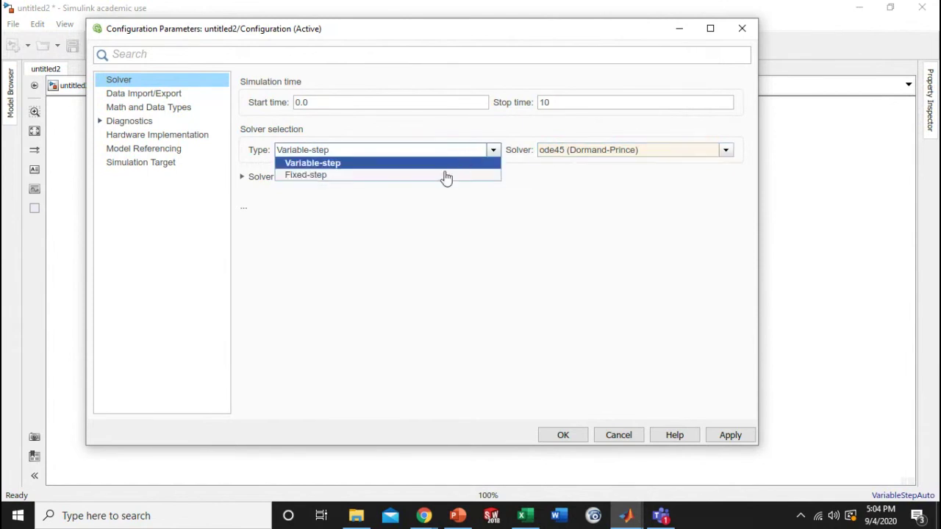
click(348, 177)
click(548, 151)
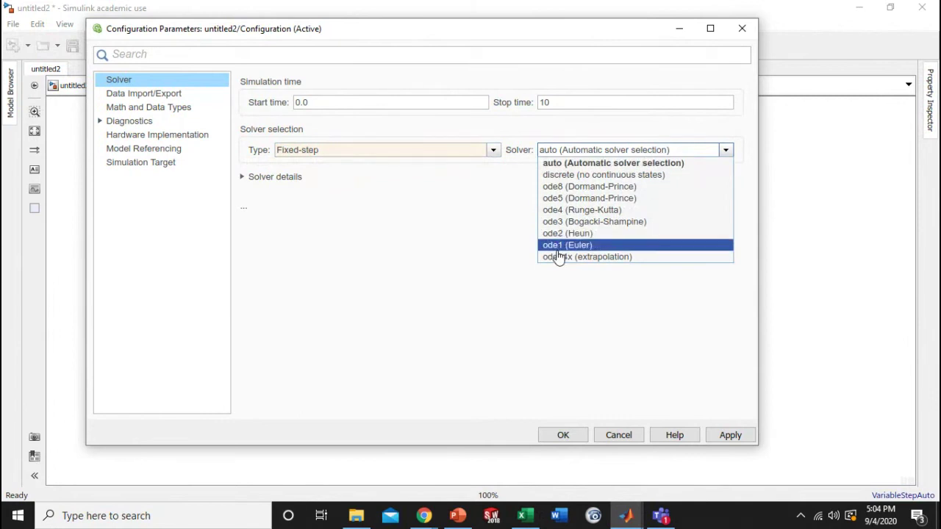
Set the solver type to Variable-step with the ode45 (Dormand-Prince) solver and accept the configuration.
click(405, 150)
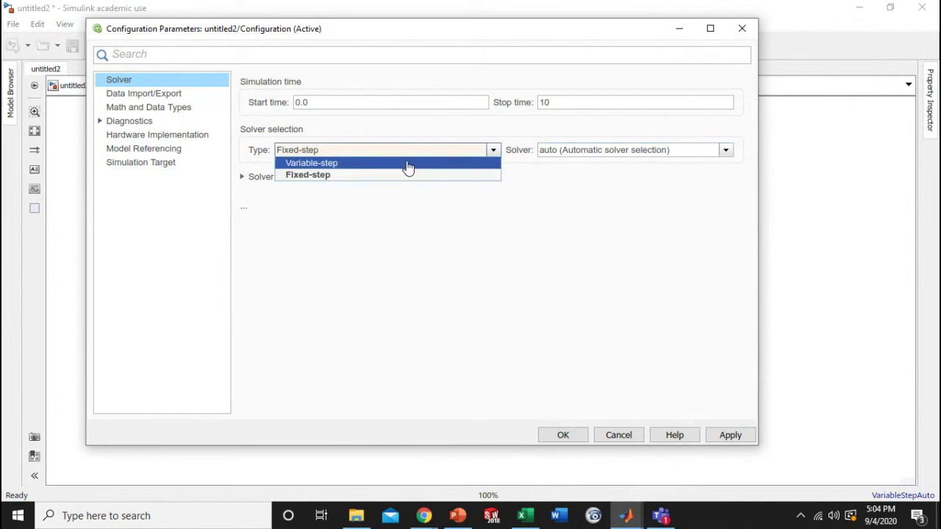
click(405, 163)
click(548, 157)
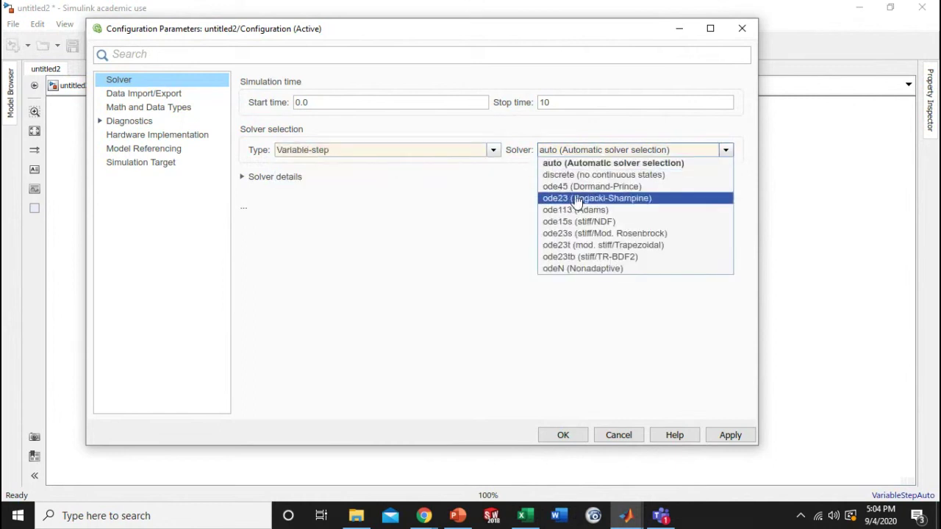
click(572, 186)
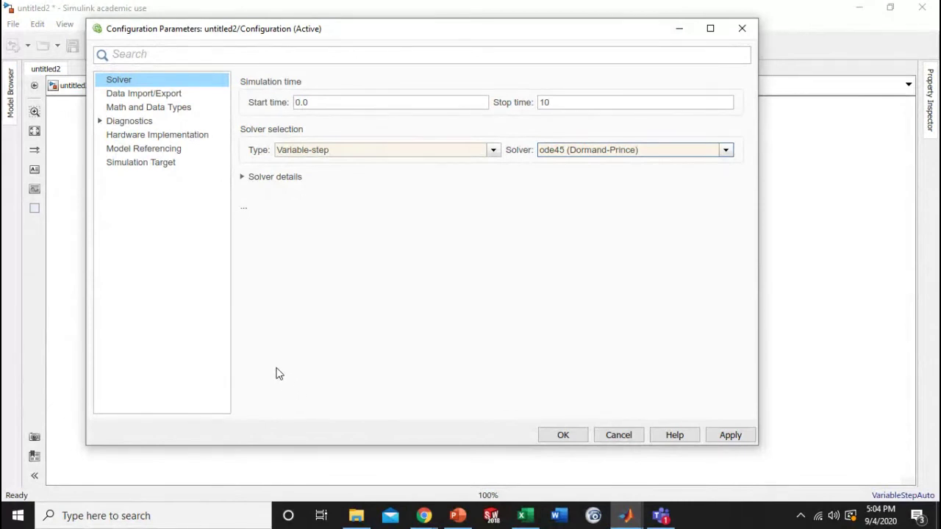
click(579, 441)
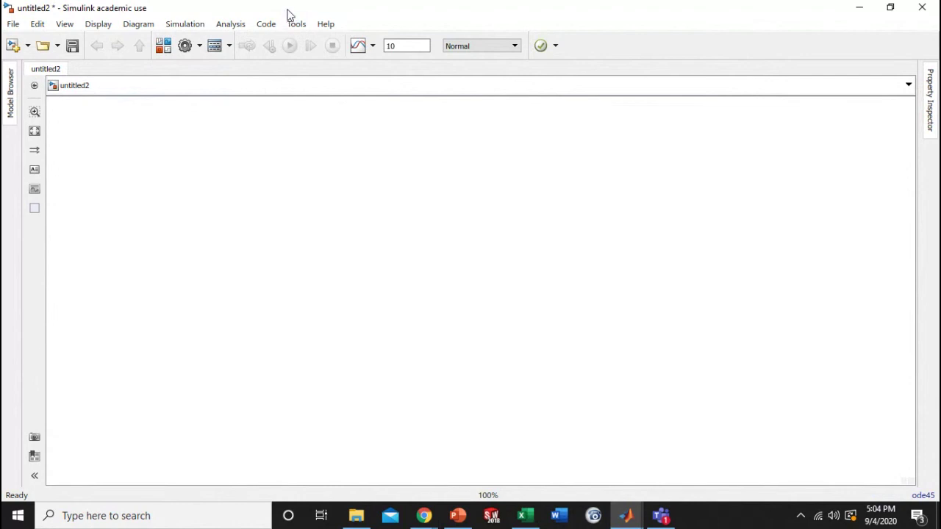
Place the model window beside the presentation and copy the equation y = sin(t+2)+1 from the slide.
drag(289, 15, 940, 261)
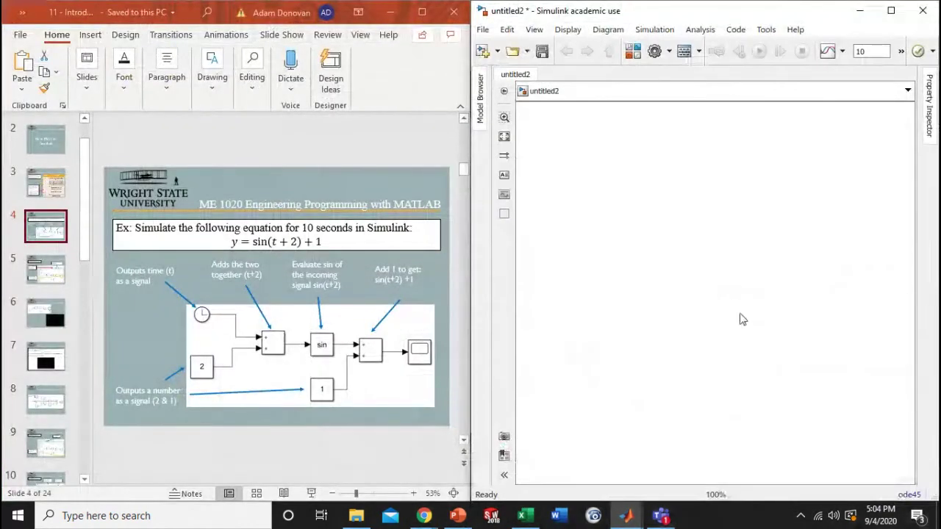
click(234, 241)
mouse_move(230, 241)
mouse_down()
mouse_move(334, 243)
mouse_move(242, 231)
mouse_move(227, 241)
mouse_up()
key(ctrl+c)
key(ctrl+v)
key(ctrl+c)
Maximize the model window and add the copied equation y=sin(t+2)+1 as an annotation on the canvas.
click(691, 155)
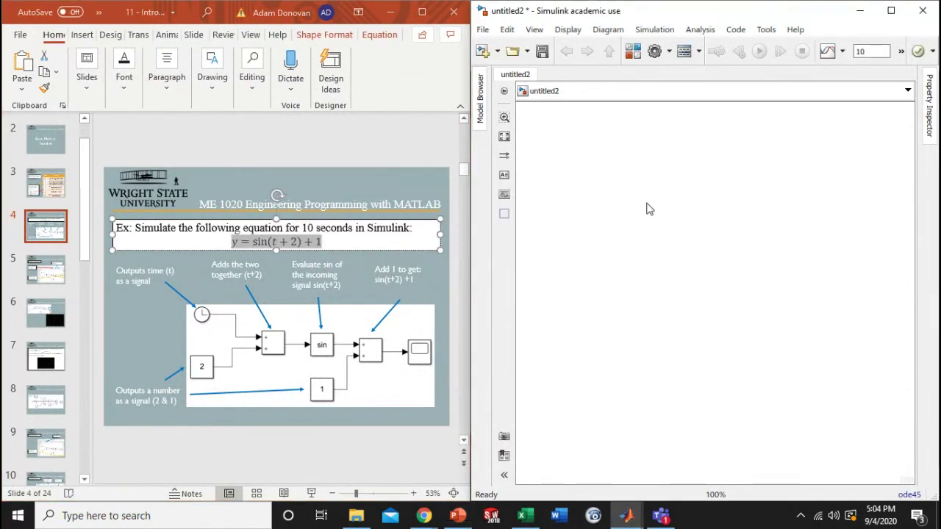
click(890, 11)
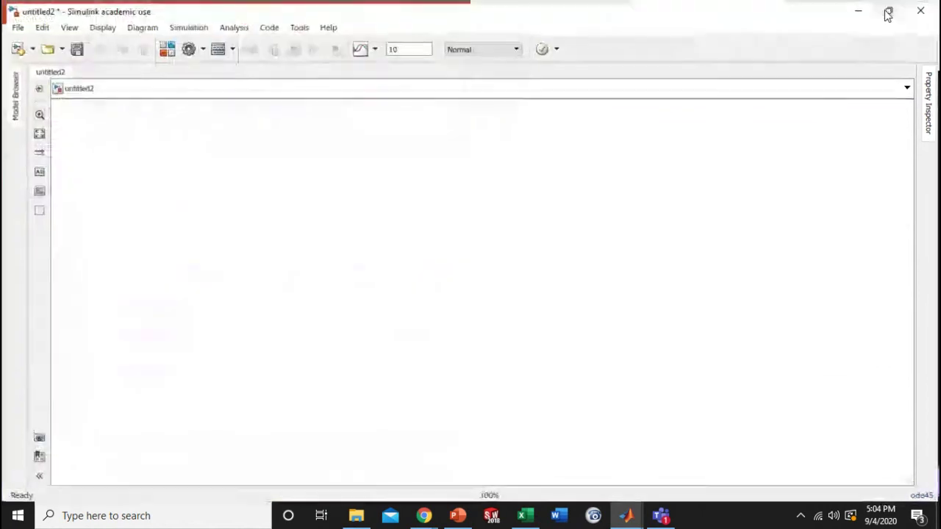
double_click(413, 139)
click(386, 179)
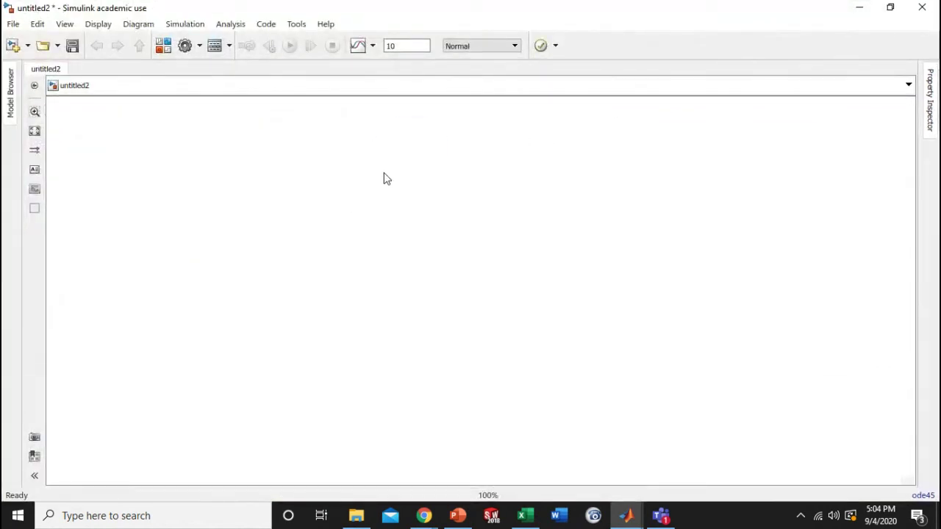
double_click(410, 131)
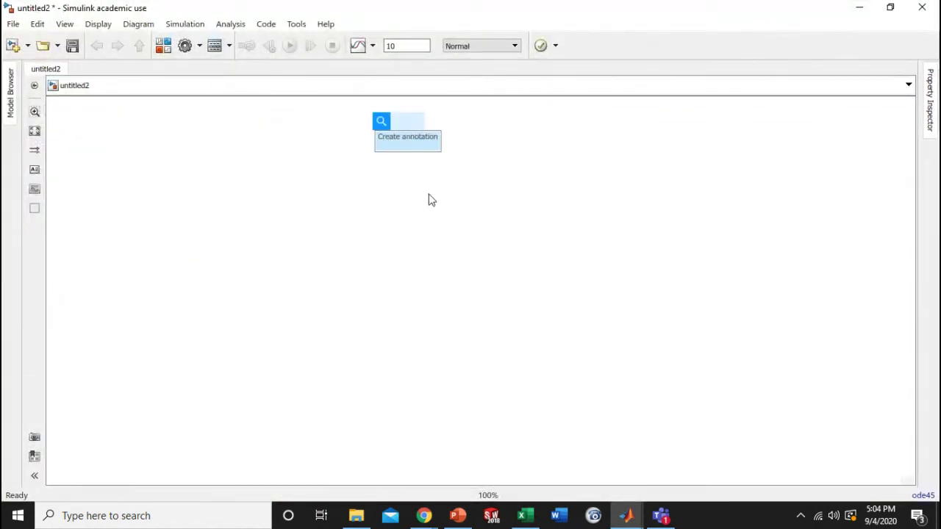
key(ctrl+v)
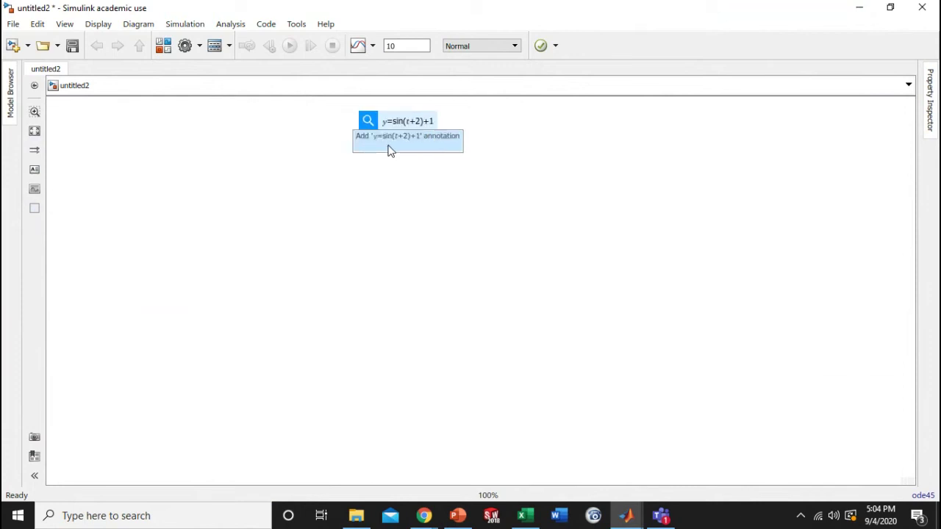
click(412, 148)
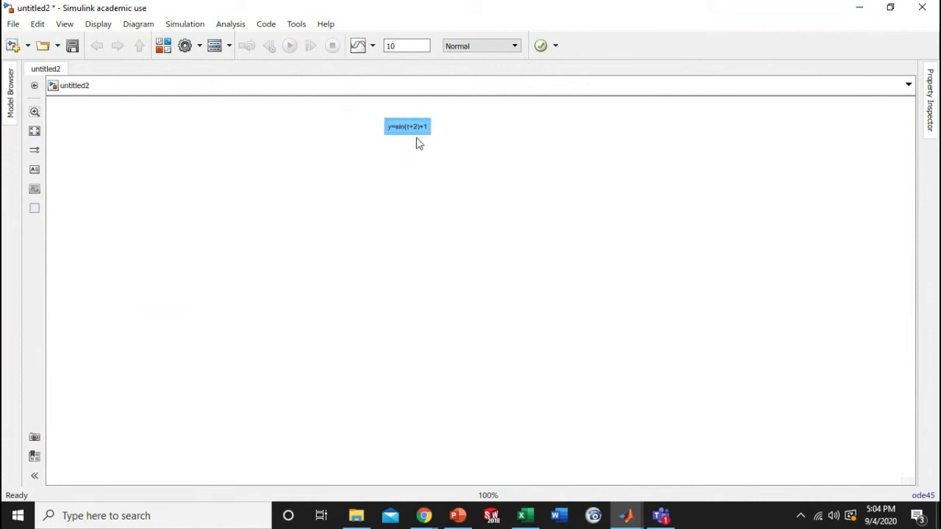
Position the equation annotation near the upper middle of the visible canvas and deselect it.
drag(414, 133, 450, 153)
key(space)
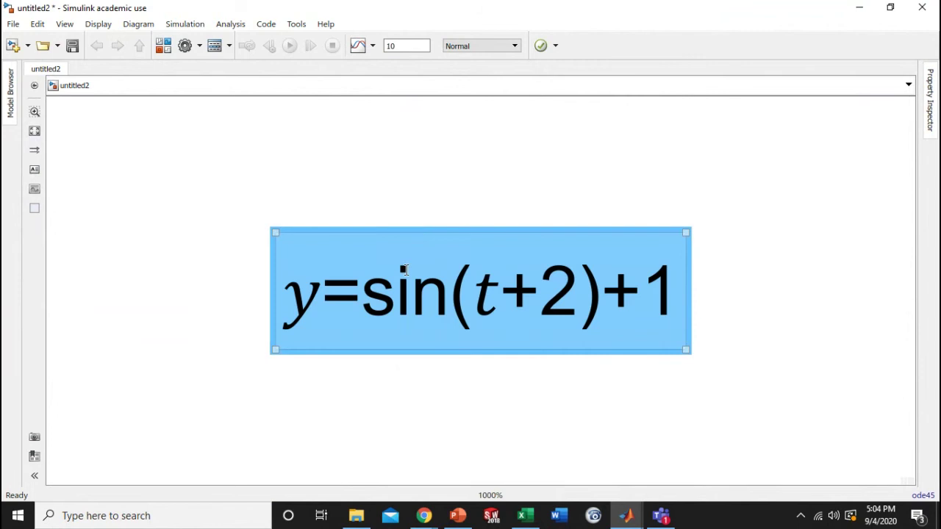
scroll(252, 284, down, 3)
scroll(255, 274, down, 5)
drag(275, 321, 399, 219)
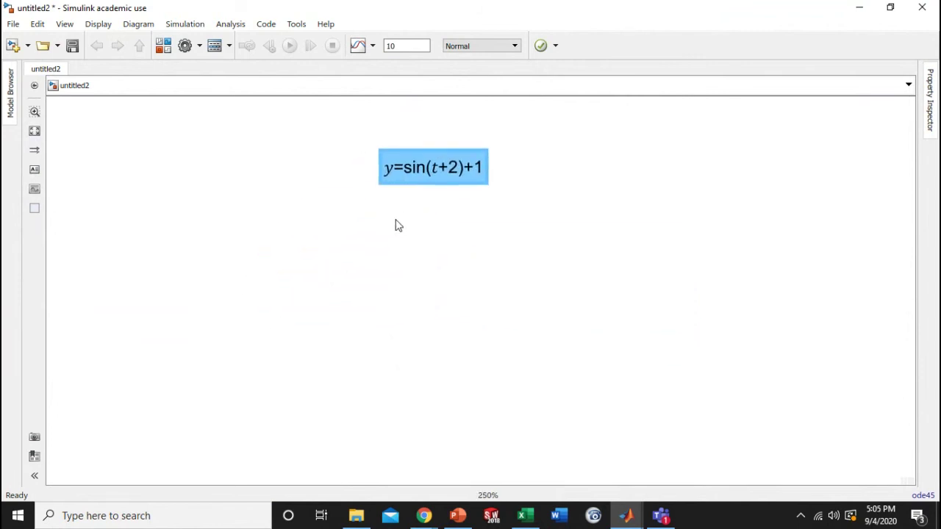
click(34, 133)
scroll(254, 277, down, 5)
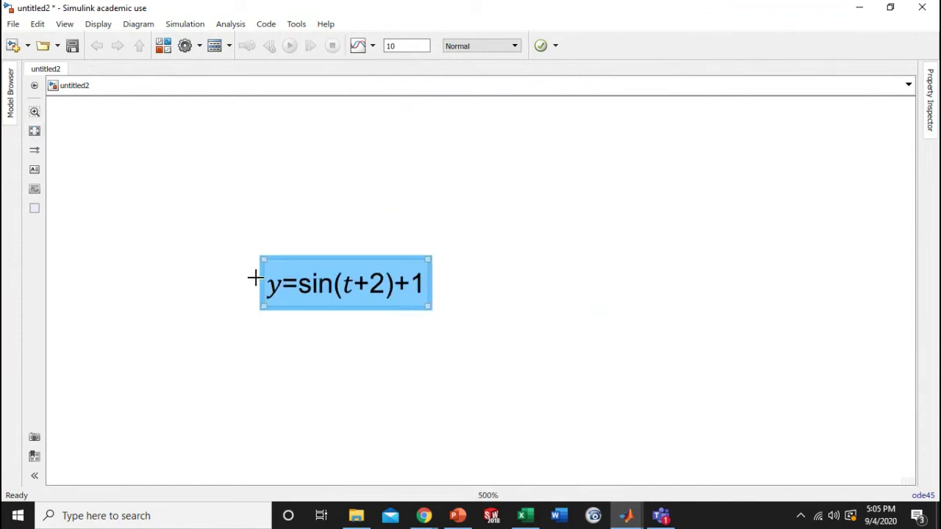
mouse_move(254, 278)
mouse_down()
mouse_move(351, 176)
mouse_move(365, 175)
mouse_up()
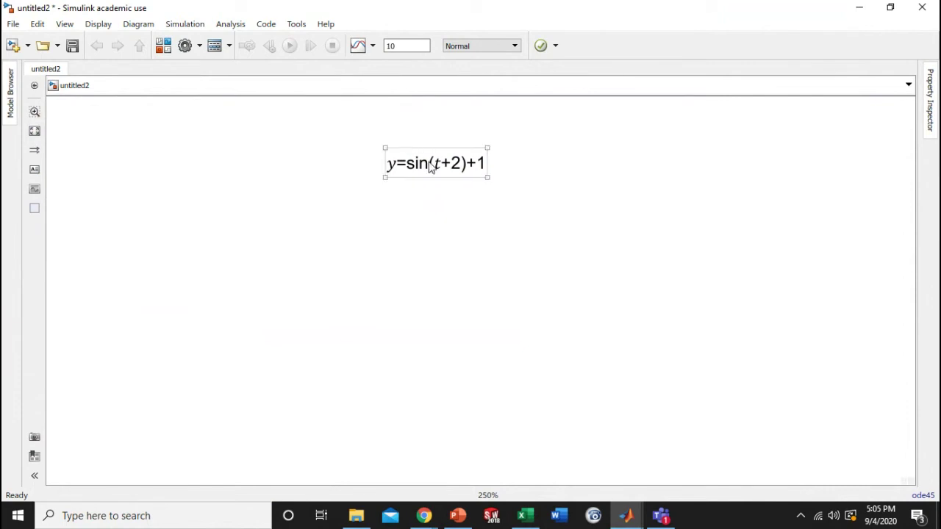
drag(421, 163, 419, 133)
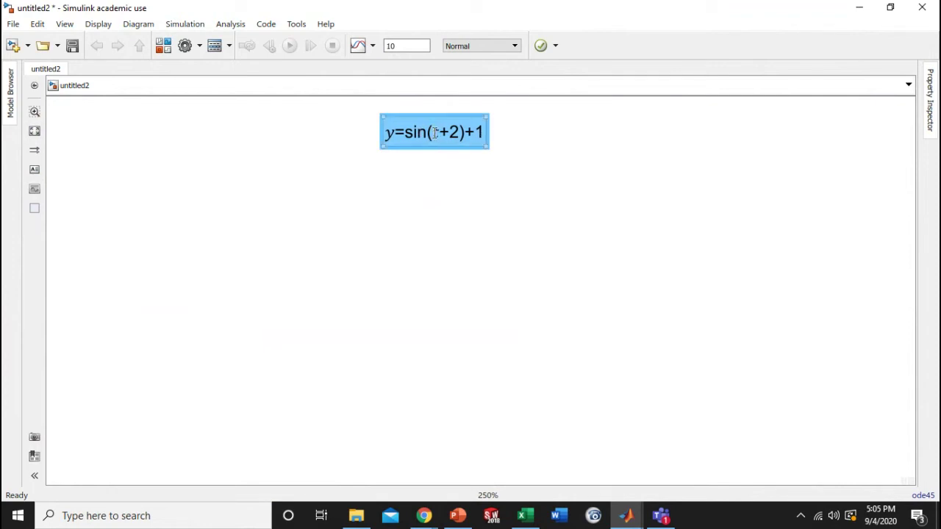
mouse_move(435, 133)
mouse_down()
mouse_move(456, 133)
mouse_move(444, 131)
mouse_up()
click(296, 168)
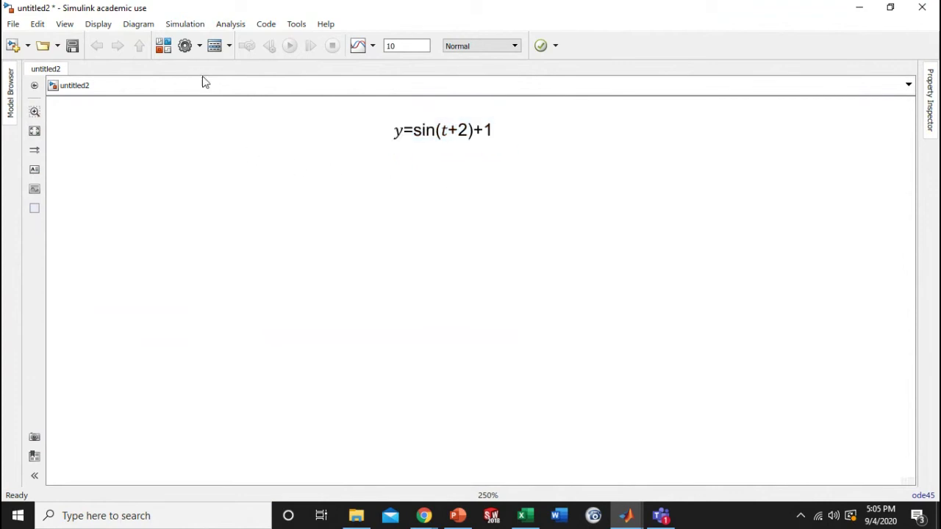
Add a Constant block from the Sources library to the canvas, to the lower left of the equation annotation.
click(163, 46)
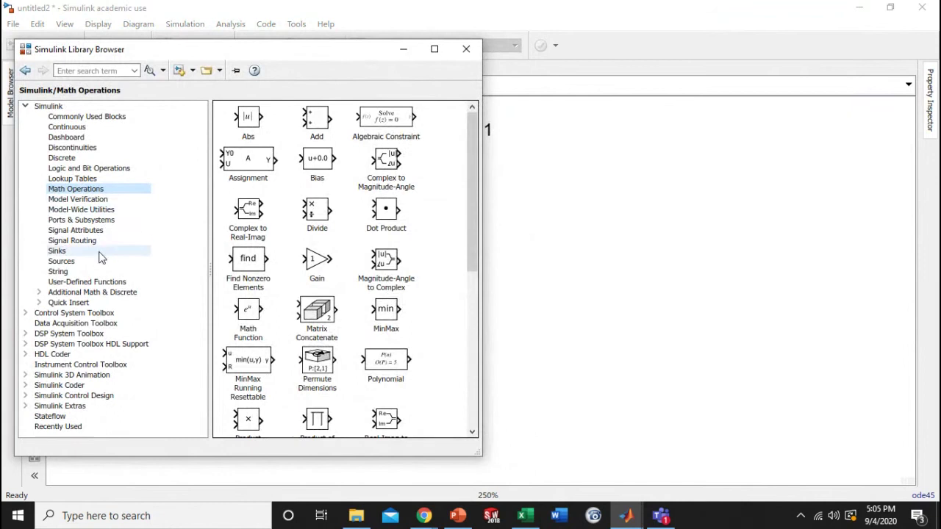
click(88, 261)
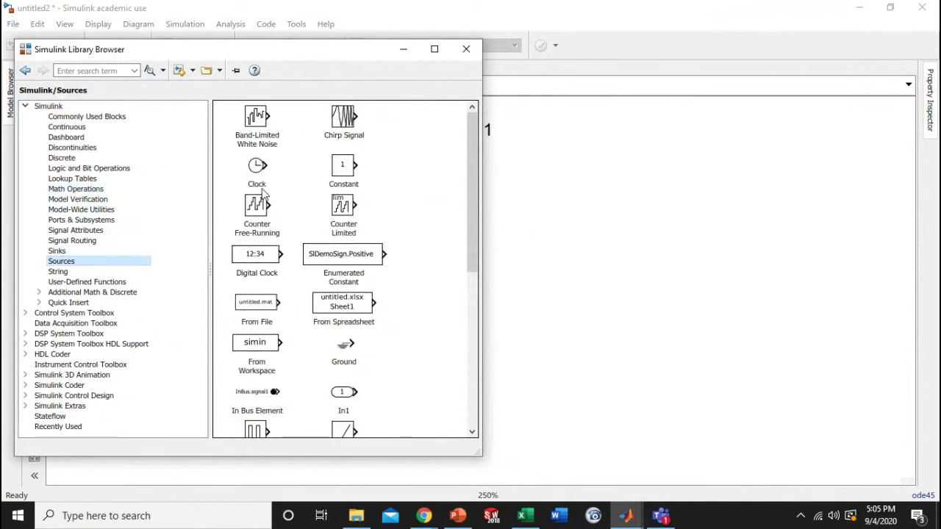
drag(344, 170, 288, 282)
click(540, 183)
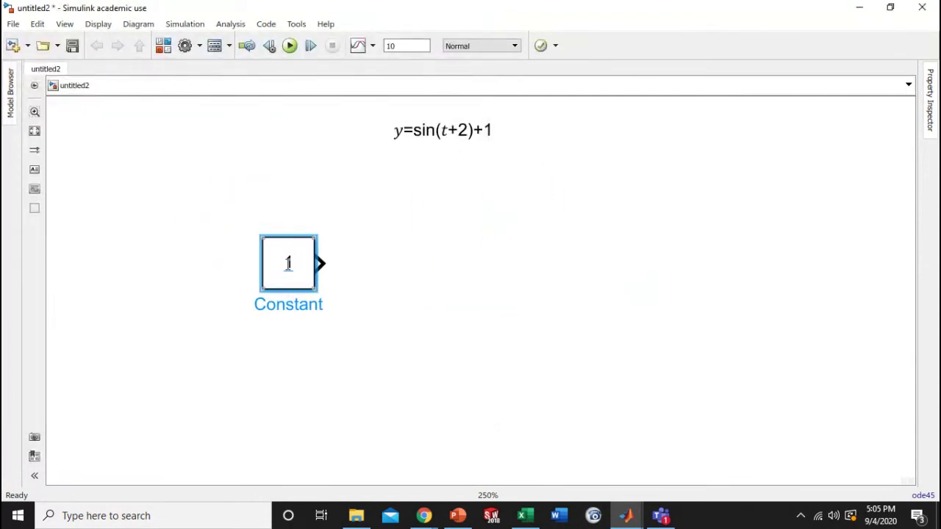
Set the Constant block's value to 2 and move the block slightly down.
double_click(287, 263)
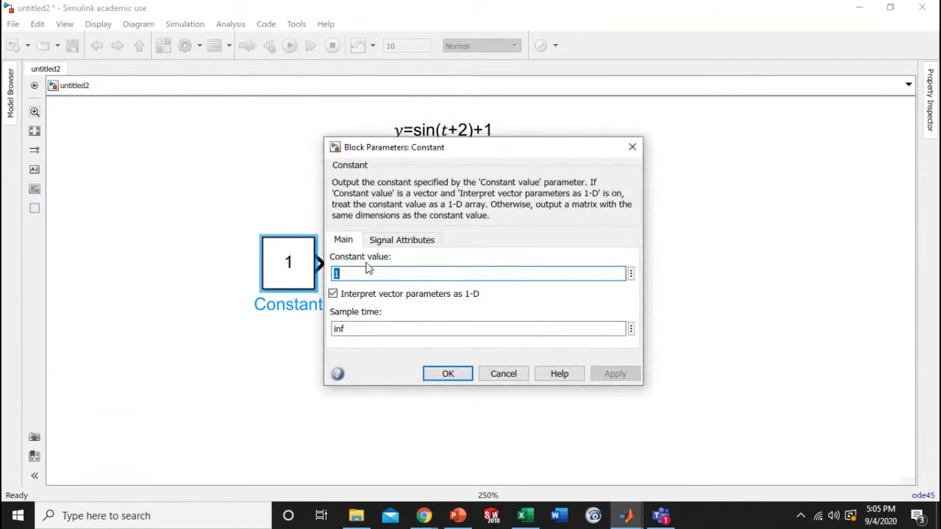
text(2)
click(436, 375)
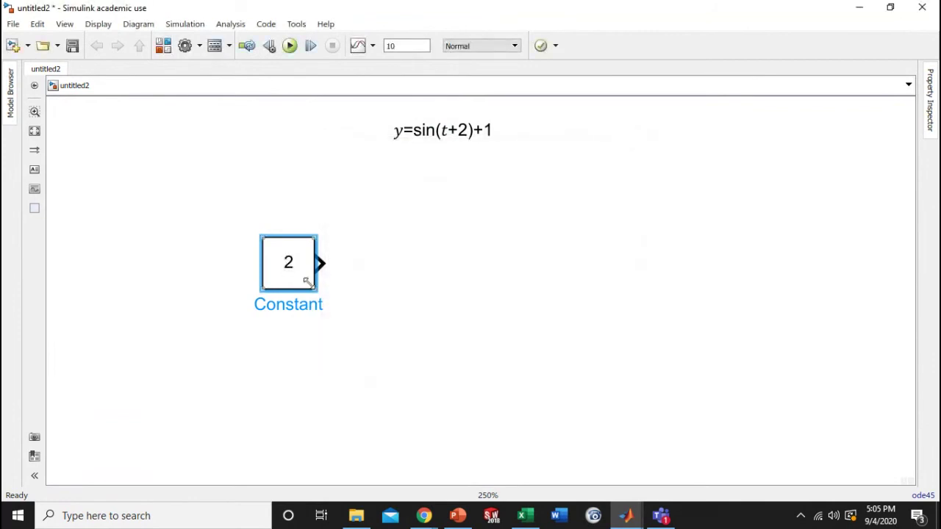
drag(304, 288, 305, 296)
click(462, 138)
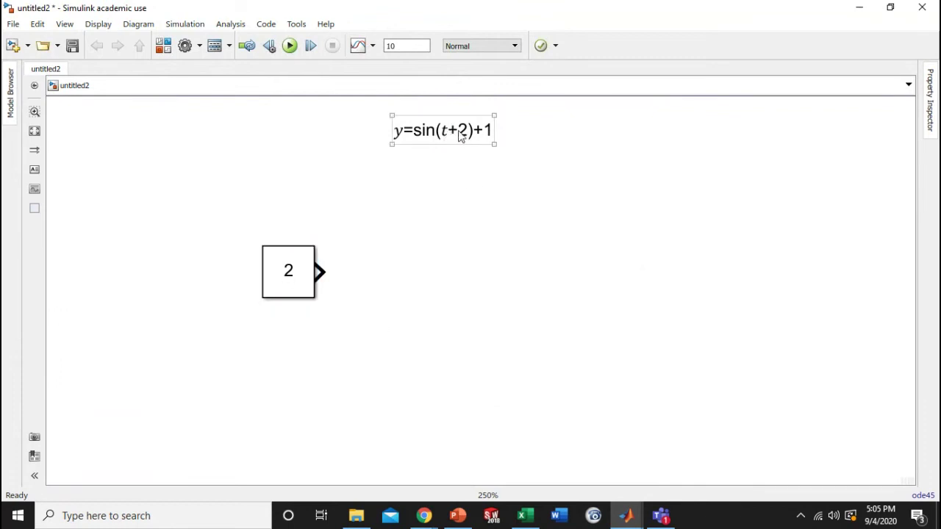
click(272, 408)
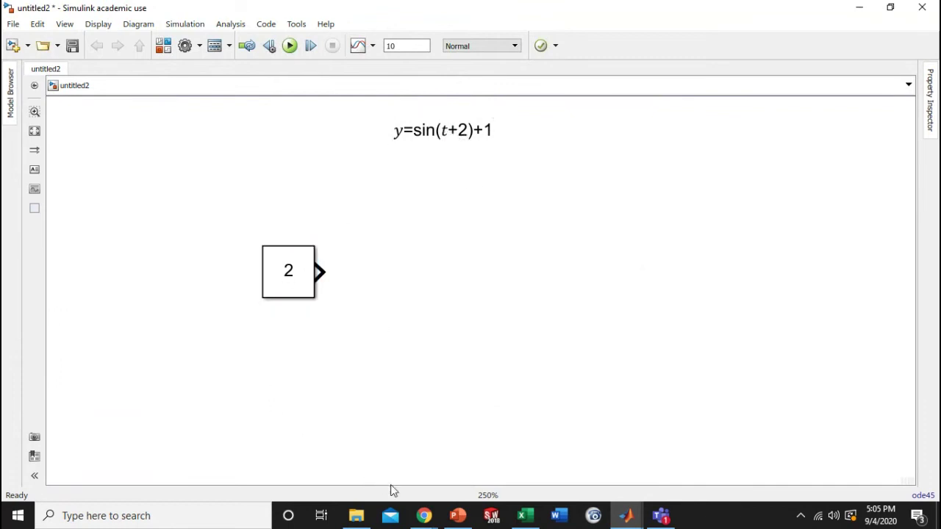
click(432, 131)
click(414, 425)
Add a Clock block from the Sources library and place it directly above the Constant block.
click(163, 46)
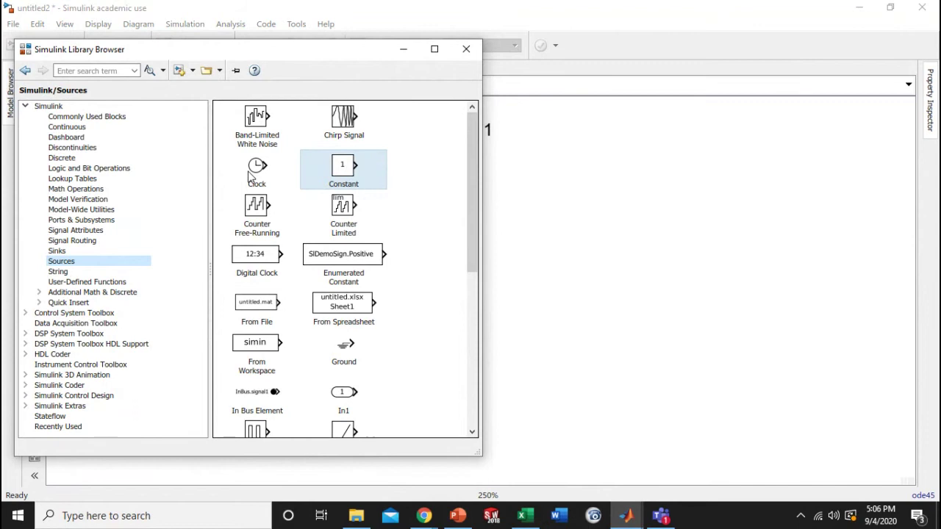
drag(251, 174, 541, 171)
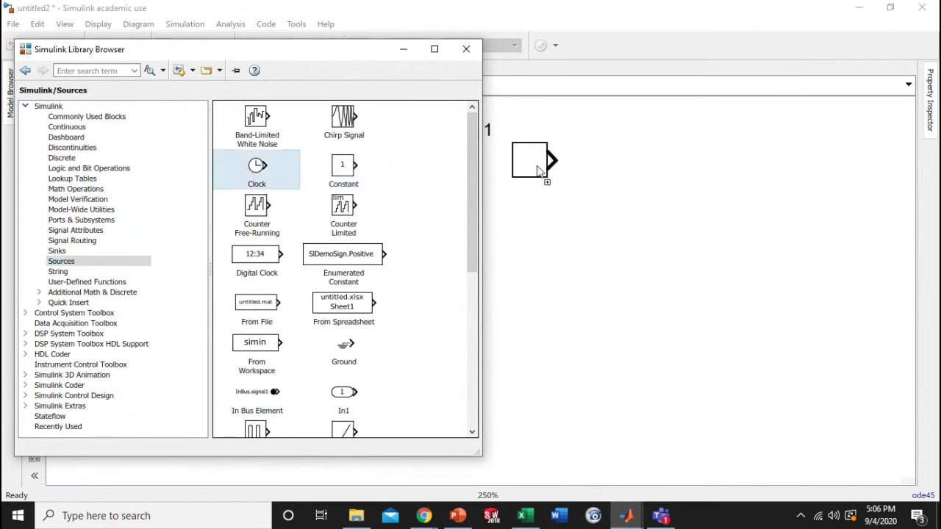
drag(320, 179, 294, 188)
click(453, 167)
Shift the equation annotation up, clear of the blocks, and move the Constant block closer to the Clock.
drag(450, 129, 434, 112)
scroll(415, 198, down, 1)
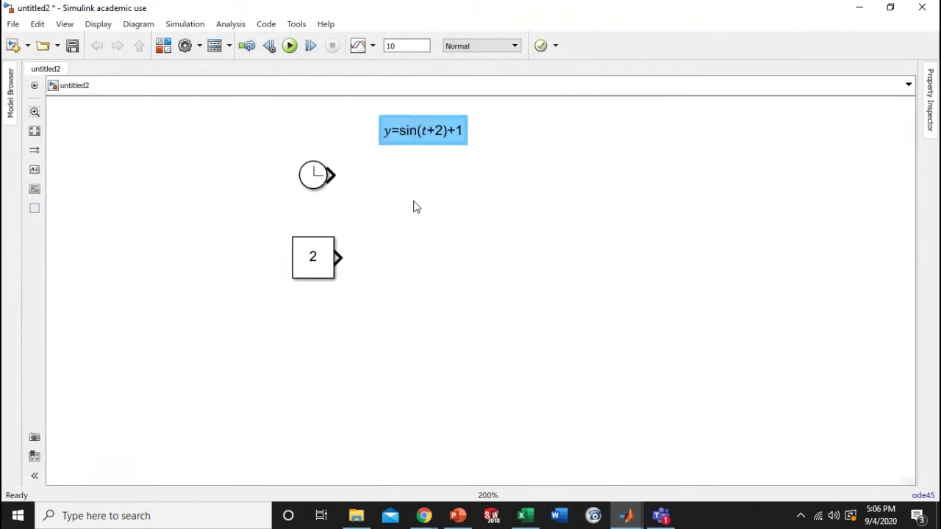
drag(422, 156, 424, 138)
click(444, 295)
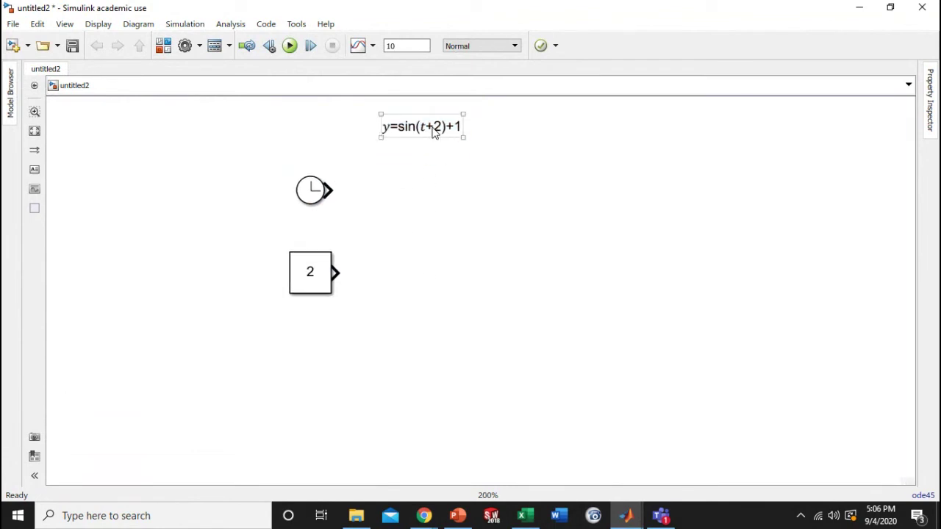
drag(316, 265, 313, 252)
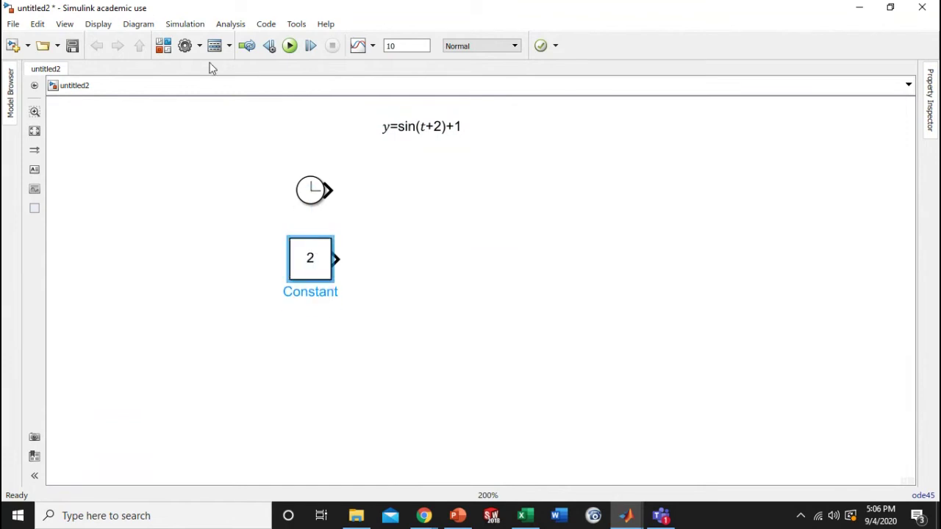
Place an Add block from Math Operations right of the sources, wired to the Clock and Constant outputs, and align it midway between them.
click(163, 45)
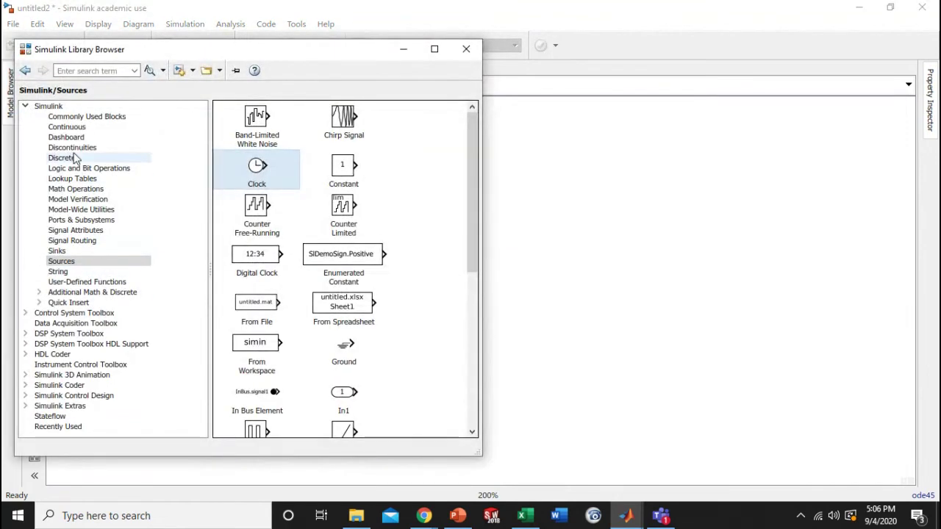
click(62, 190)
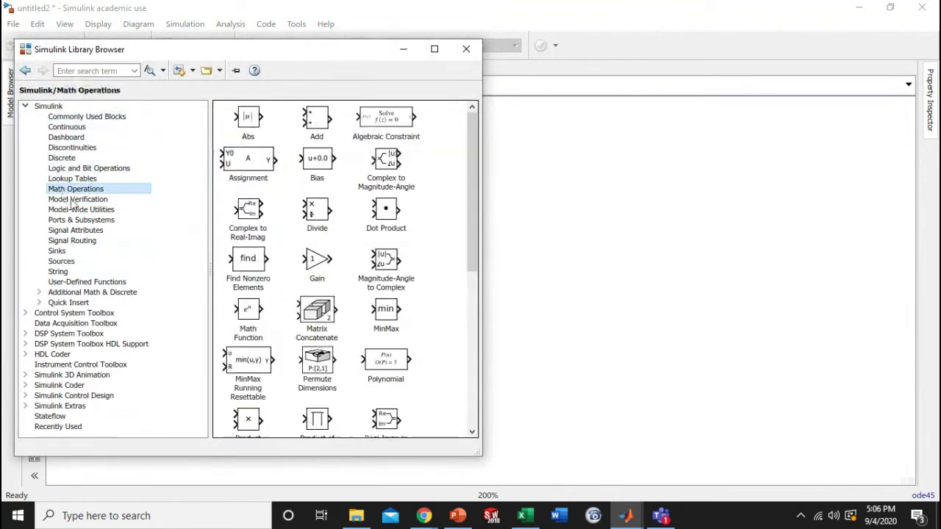
mouse_move(322, 124)
mouse_down()
mouse_move(578, 171)
mouse_move(441, 209)
mouse_move(337, 259)
mouse_up()
double_click(545, 322)
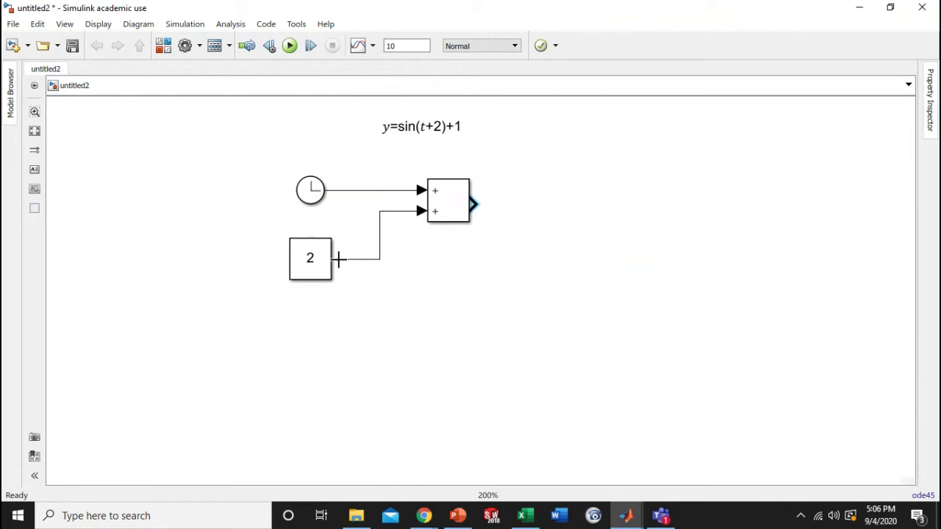
drag(438, 201, 417, 227)
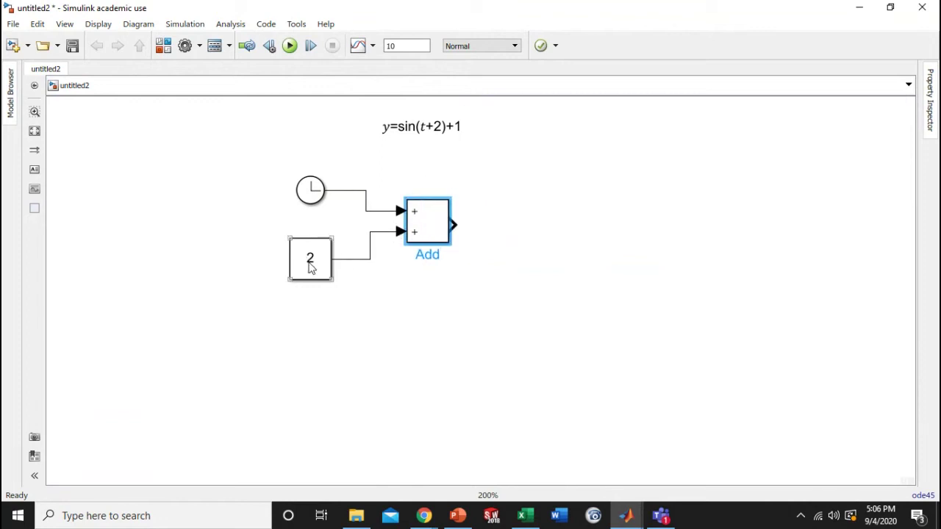
Keep the Add block's icon shape rectangular and set its list of signs to +-.
double_click(443, 219)
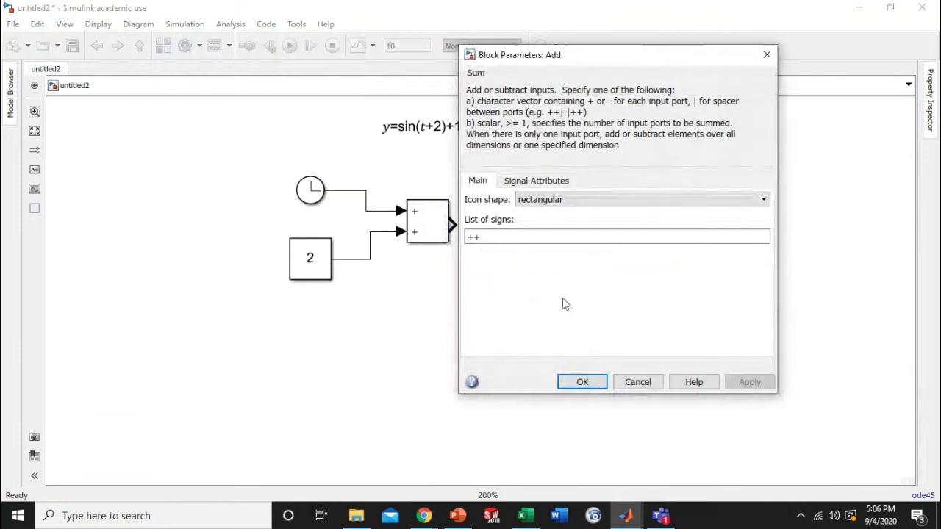
click(526, 206)
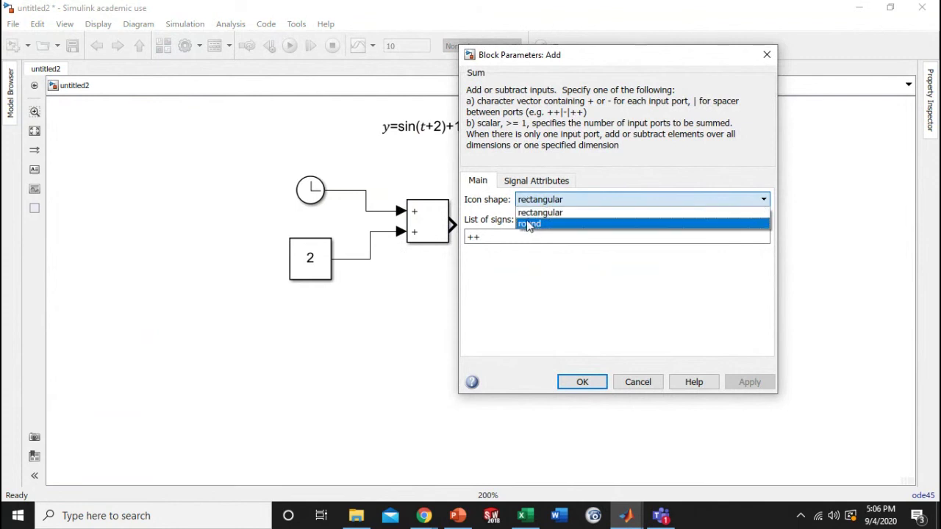
click(518, 213)
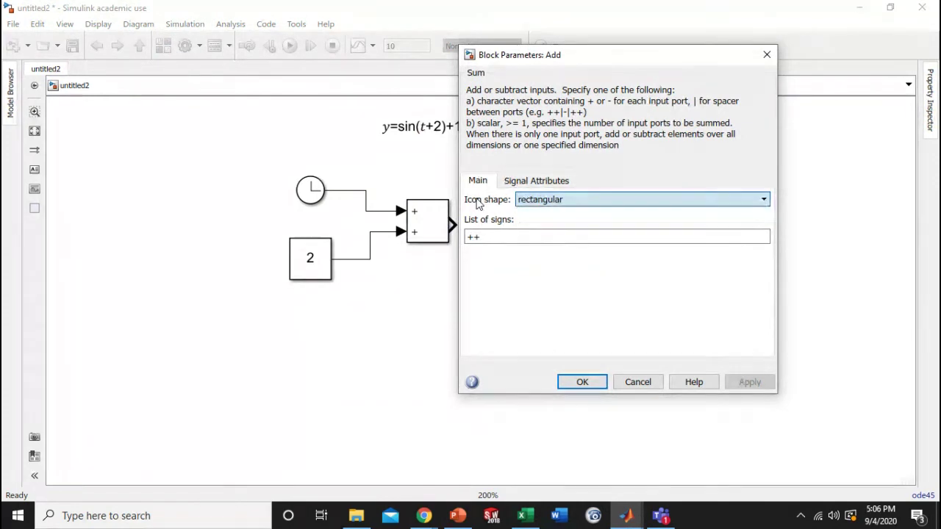
click(516, 237)
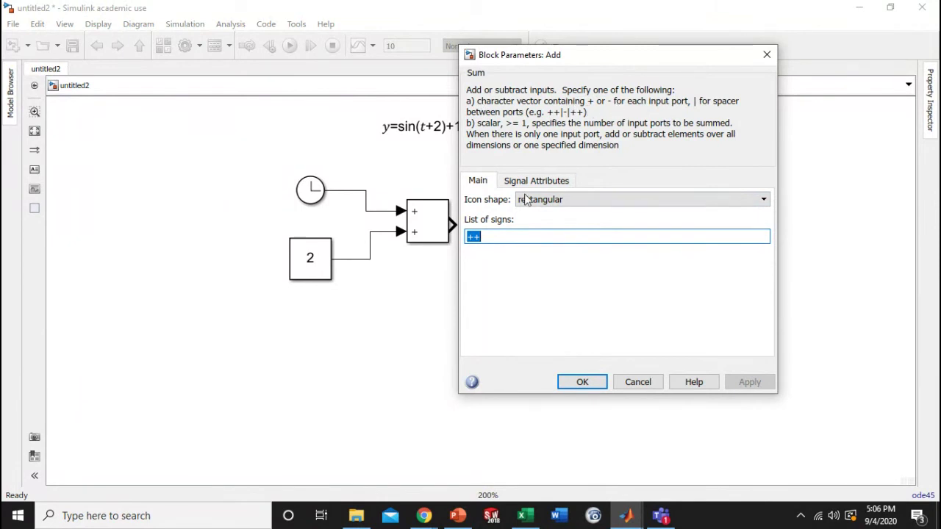
click(498, 238)
key(BackSpace)
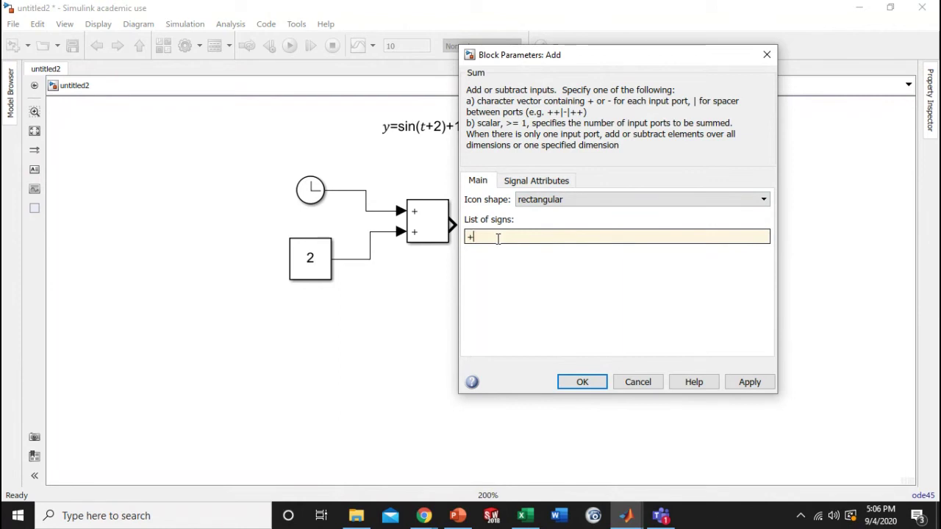
text(-)
key(Return)
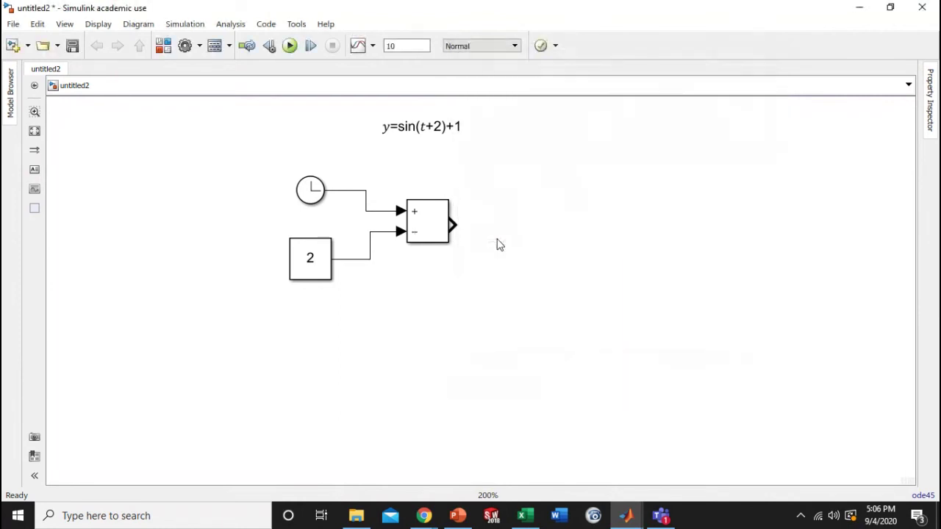
Draw a short unconnected signal line from the Add block's output to the right.
click(413, 208)
click(330, 240)
drag(452, 225, 515, 224)
Label the Constant block's output signal 2 and the Clock's output signal t.
click(368, 262)
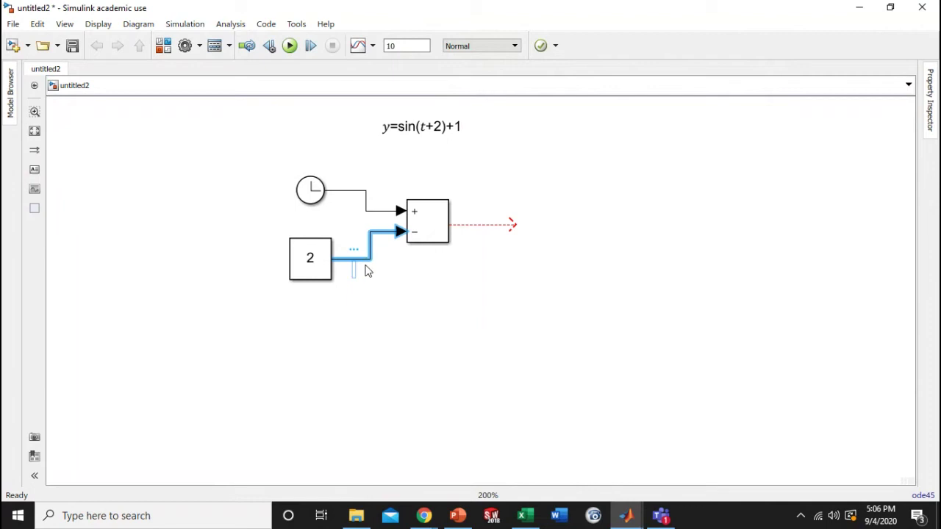
text(2)
click(389, 288)
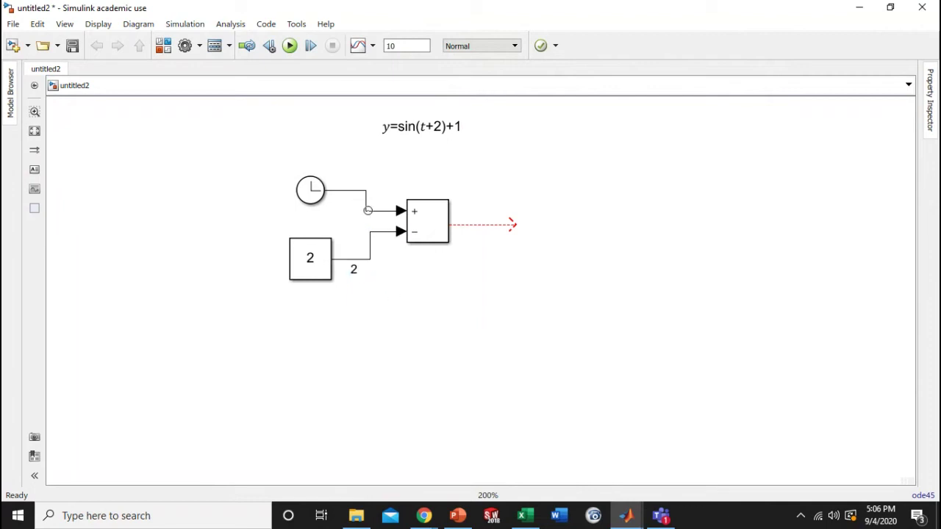
double_click(354, 199)
text(t)
click(436, 288)
Set the Add block's list of signs to ++.
double_click(428, 211)
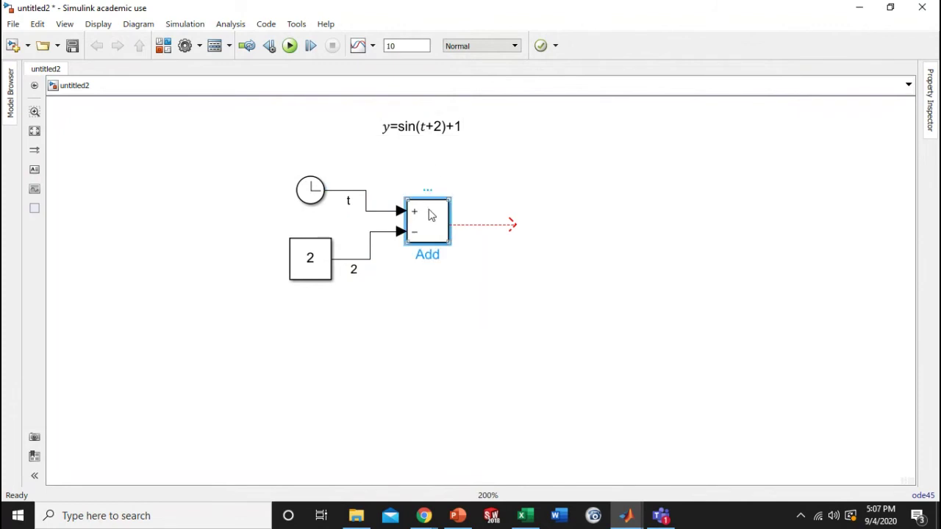
text(++)
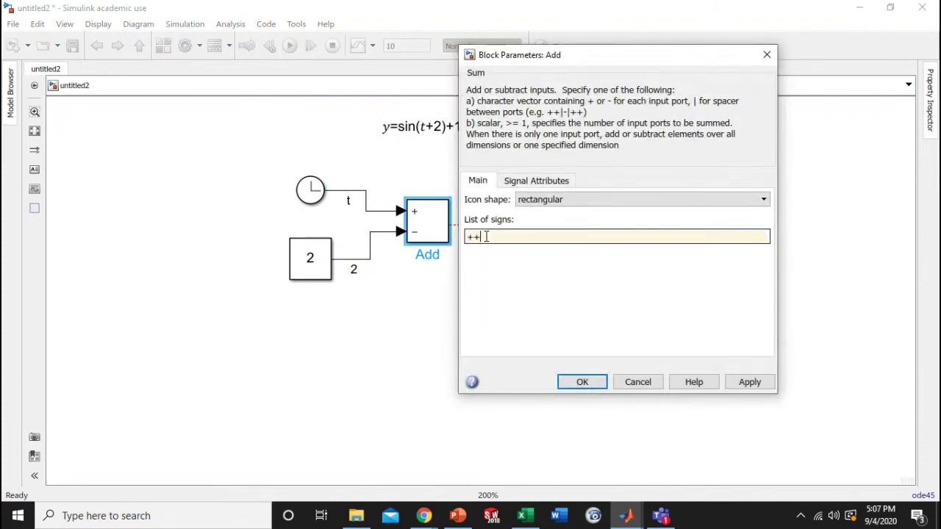
key(Return)
Label the Add block's output signal t+2.
drag(512, 223, 514, 224)
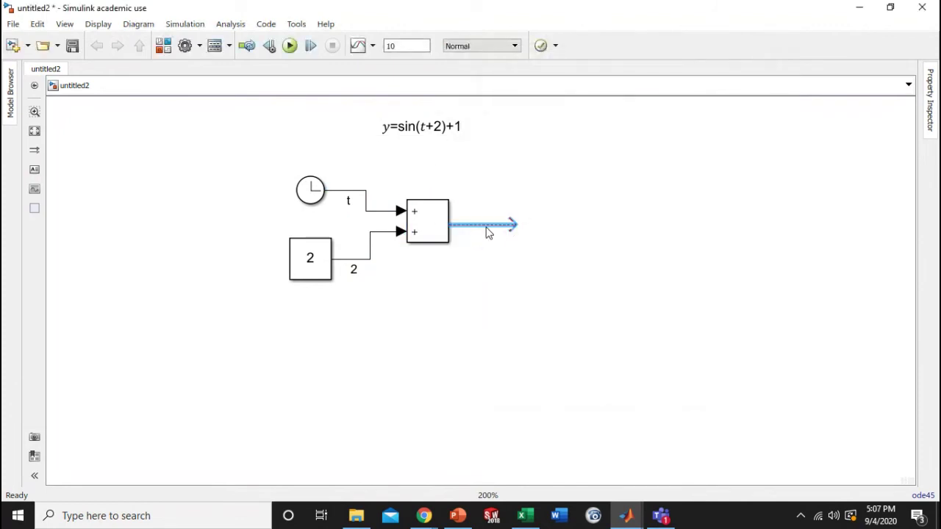
text(t+2)
click(463, 328)
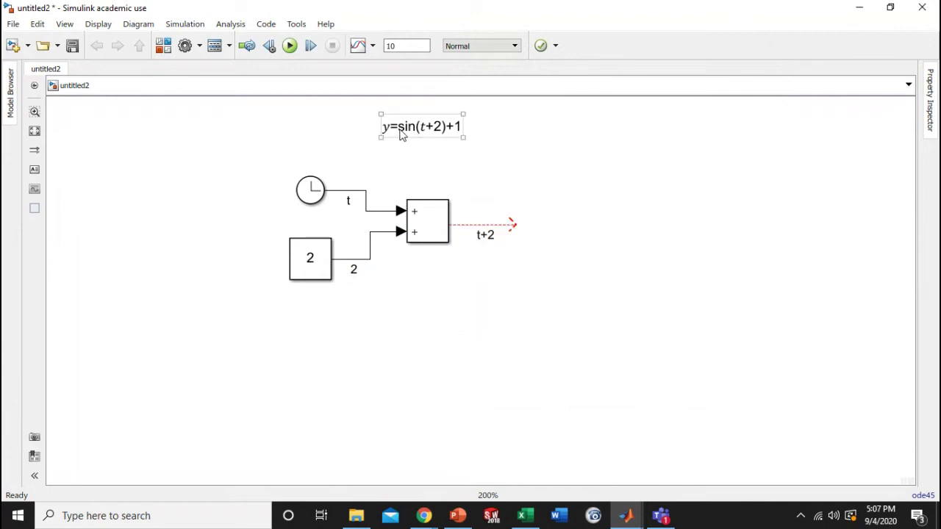
Move the Clock, Constant and Add blocks with their signal lines together to the left to free up space.
drag(285, 156, 503, 281)
drag(434, 217, 363, 230)
click(302, 163)
Add a Trigonometric Function block from Math Operations and connect the t+2 signal to its input.
click(163, 45)
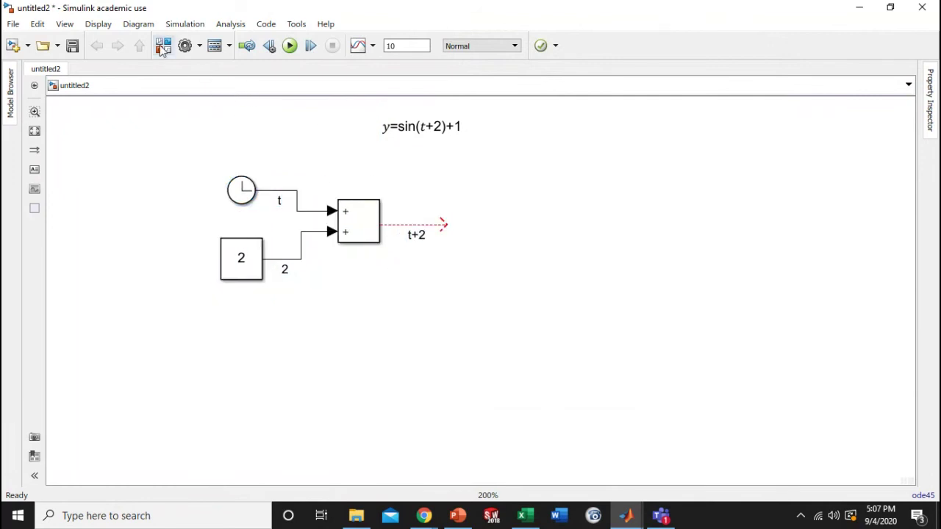
click(95, 209)
click(94, 190)
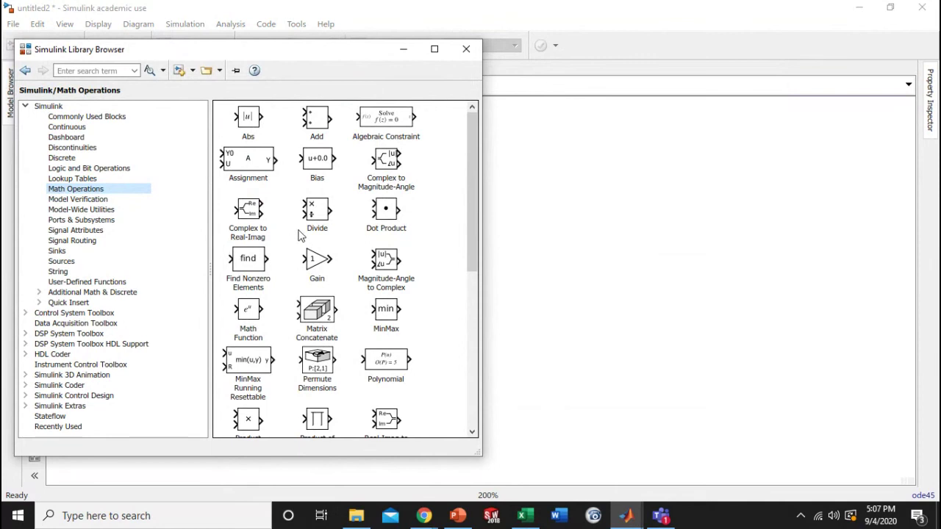
scroll(312, 236, down, 6)
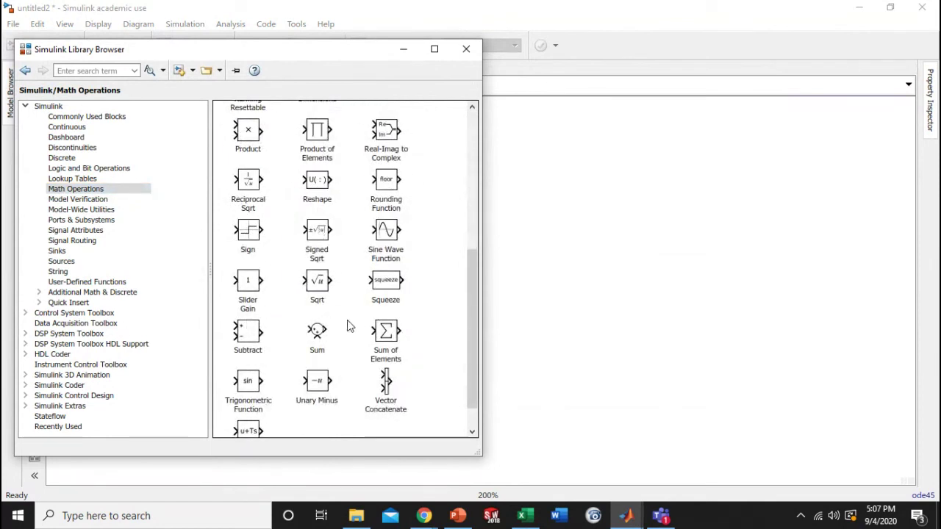
scroll(358, 327, down, 1)
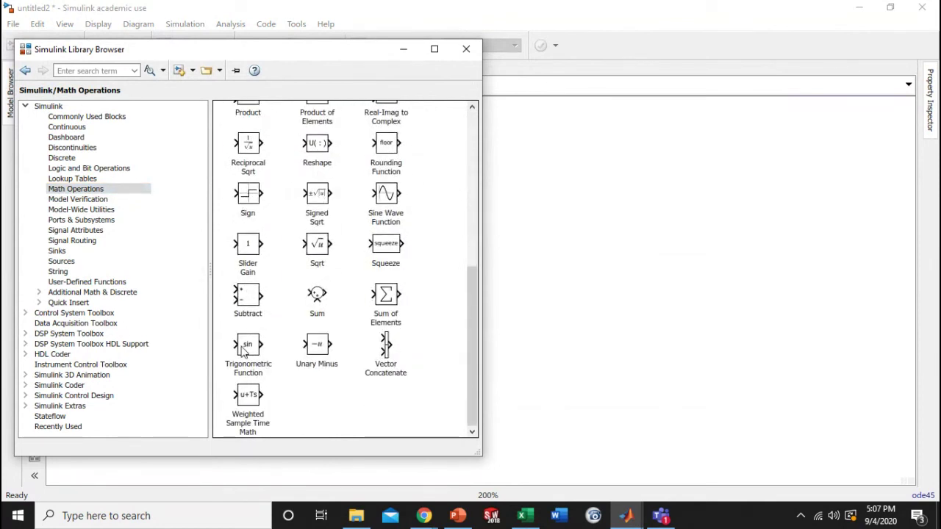
drag(248, 349, 455, 231)
click(443, 324)
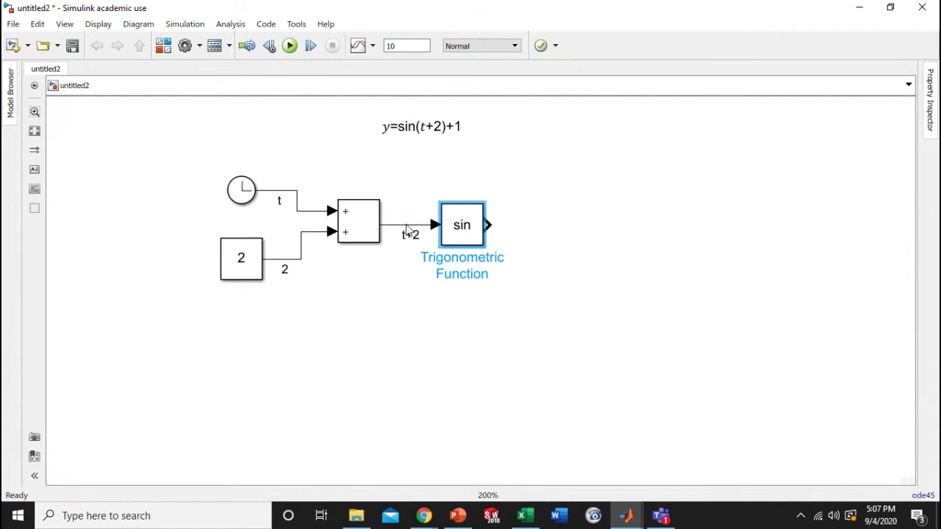
Review the Trigonometric Function block's function, approximation method and output signal type options, keeping sin as the function.
double_click(475, 232)
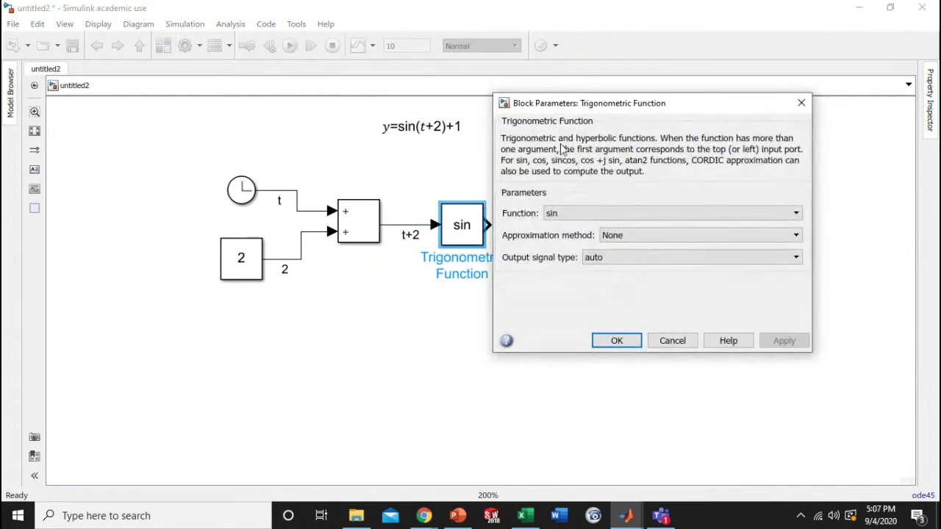
drag(505, 105, 548, 108)
click(662, 243)
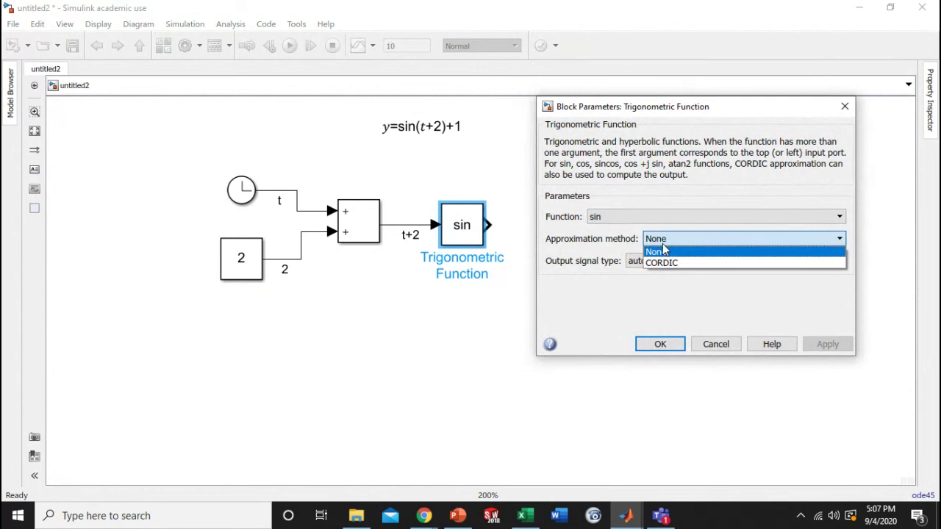
click(663, 244)
click(652, 263)
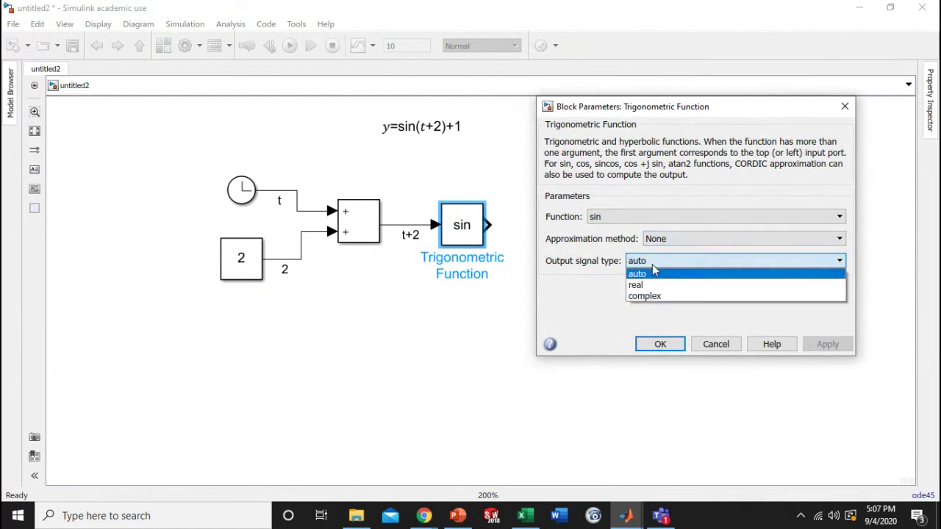
click(652, 264)
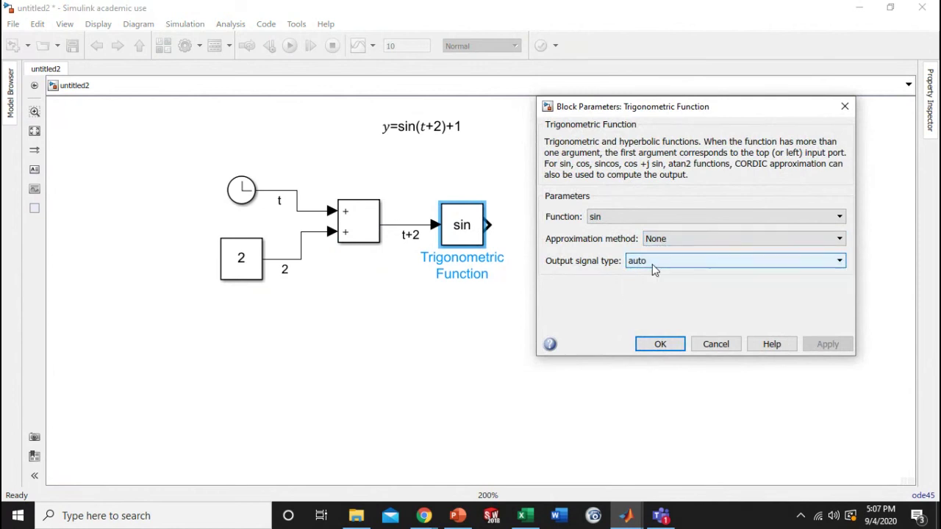
click(605, 219)
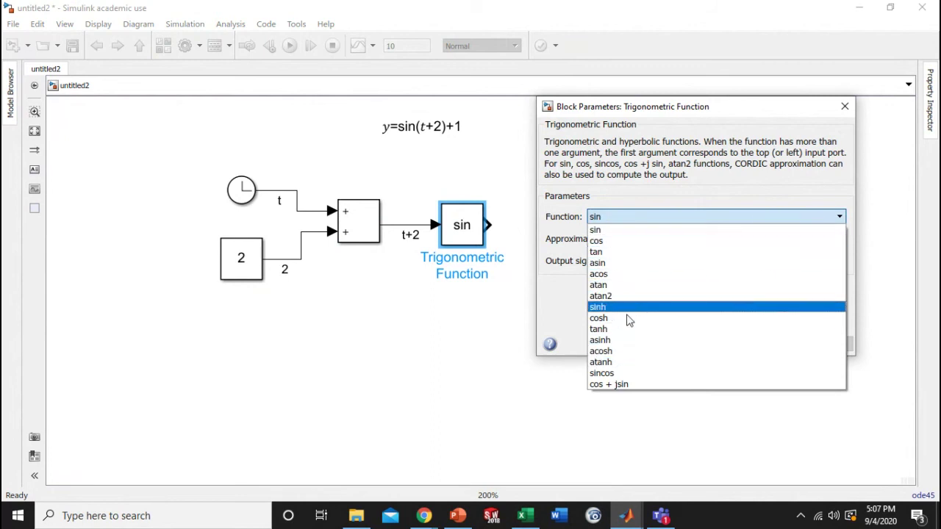
click(607, 231)
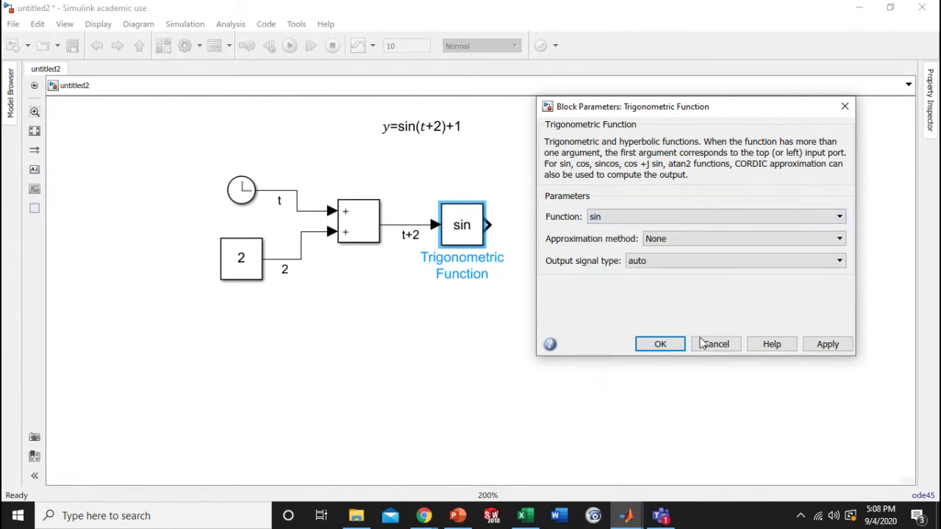
click(659, 343)
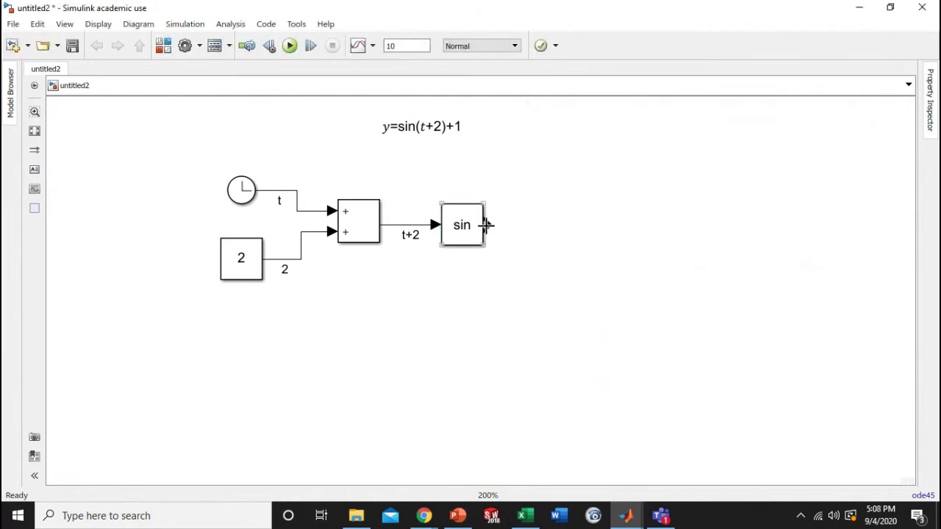
Draw an output signal line from the sin block and label it sin(t+2).
drag(486, 224, 547, 228)
double_click(514, 232)
text(sin(t+2))
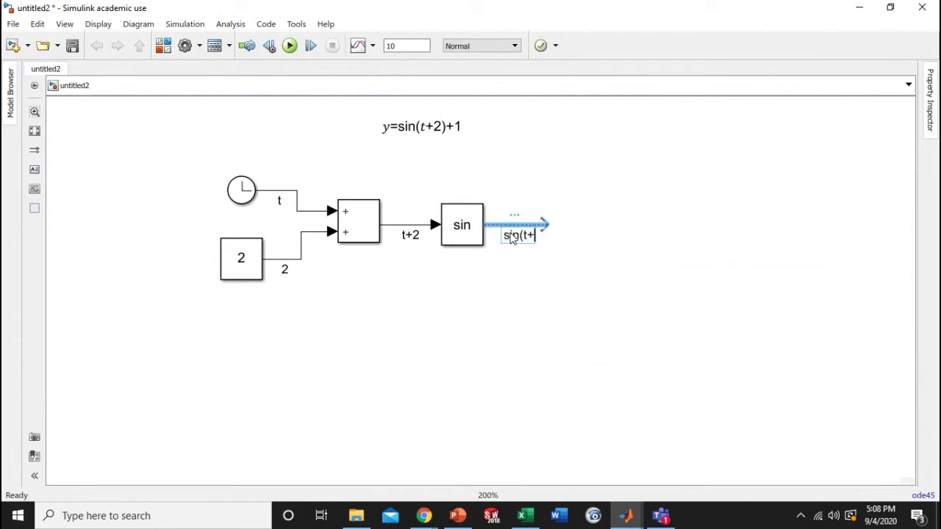
click(474, 281)
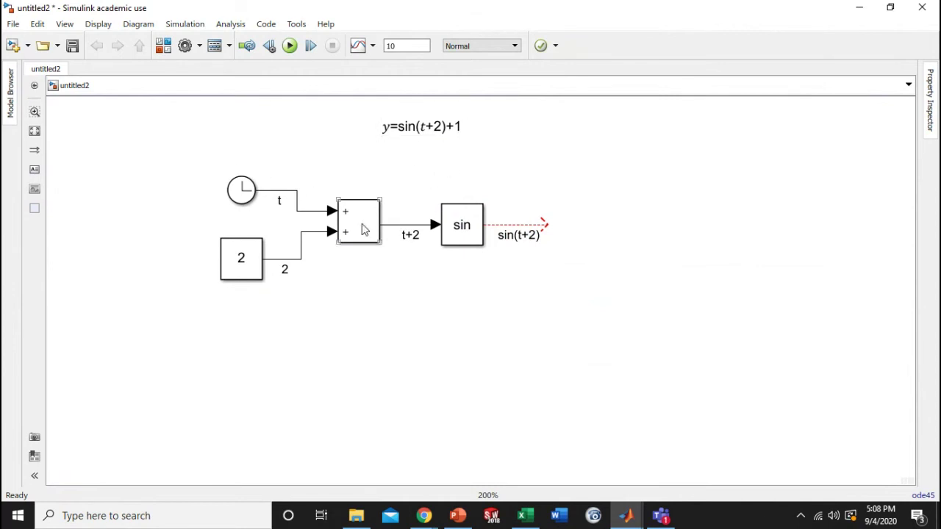
Duplicate the Add block to the right of the sin block and connect the sin(t+2) signal to its upper input.
click(163, 45)
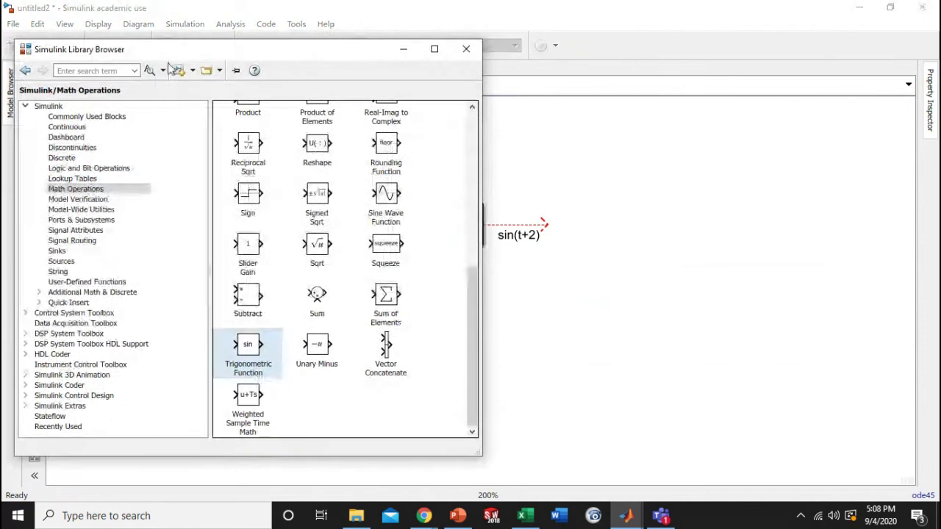
click(403, 48)
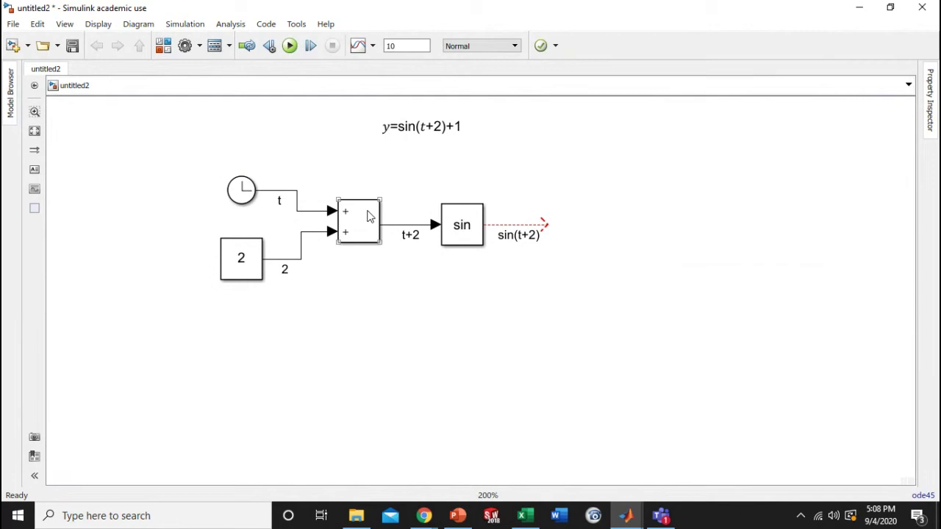
drag(369, 216, 604, 246)
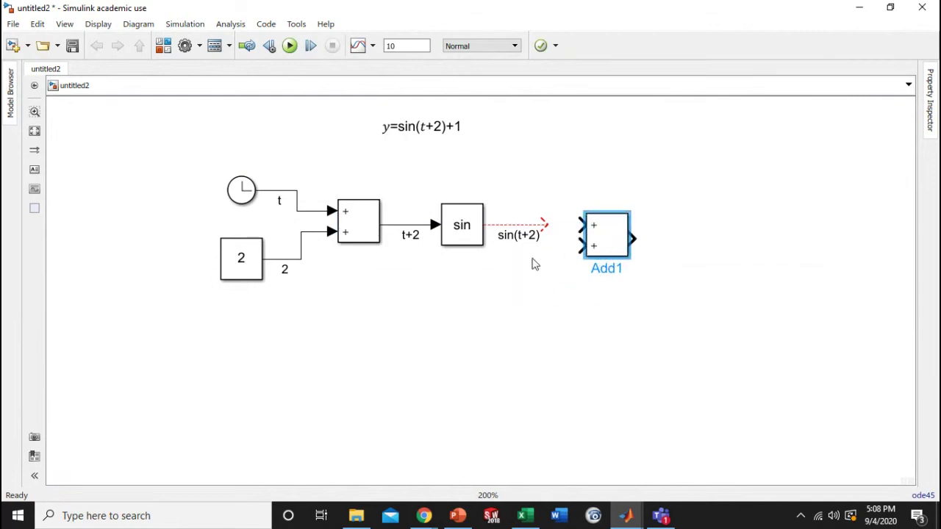
mouse_move(599, 238)
mouse_down()
mouse_move(563, 236)
mouse_move(594, 235)
mouse_up()
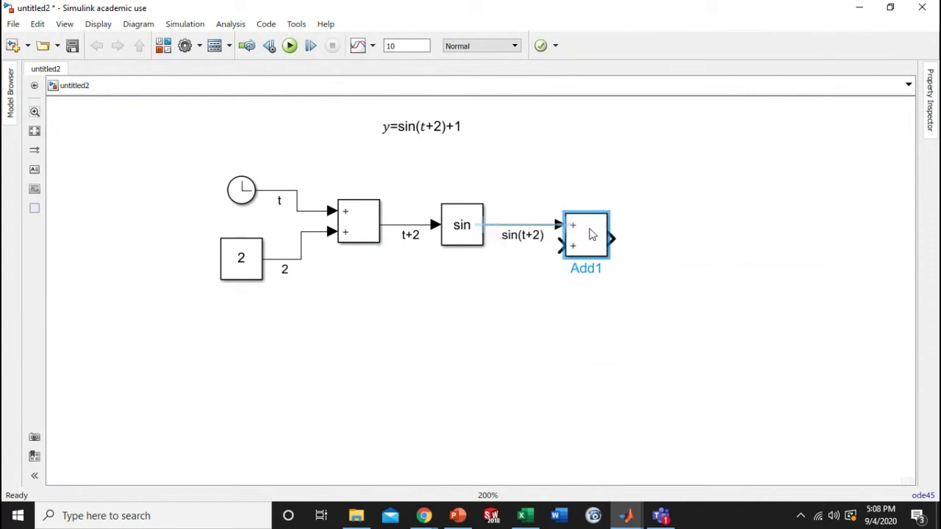
click(569, 300)
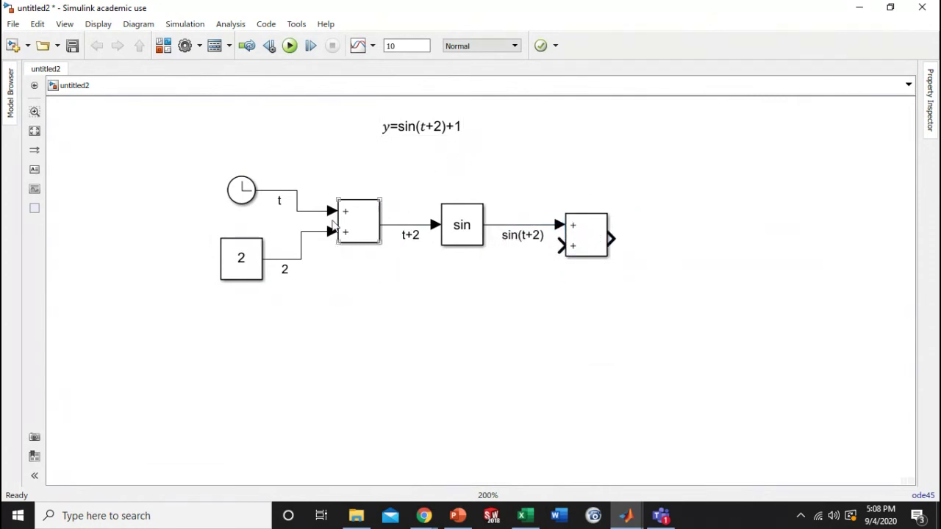
Duplicate the Constant block below the sin(t+2) signal and set the copy's constant value to 1.
click(245, 272)
drag(245, 272, 520, 303)
double_click(514, 294)
text(1)
key(Return)
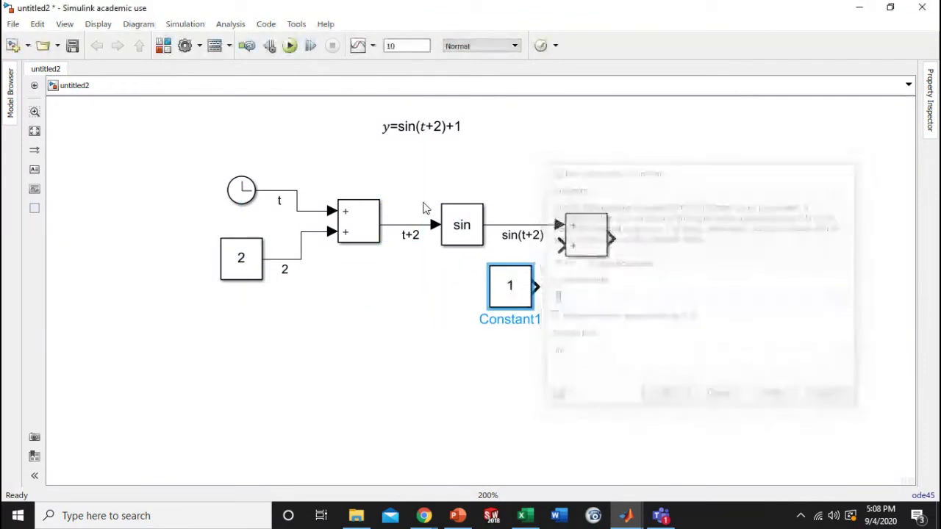
double_click(510, 287)
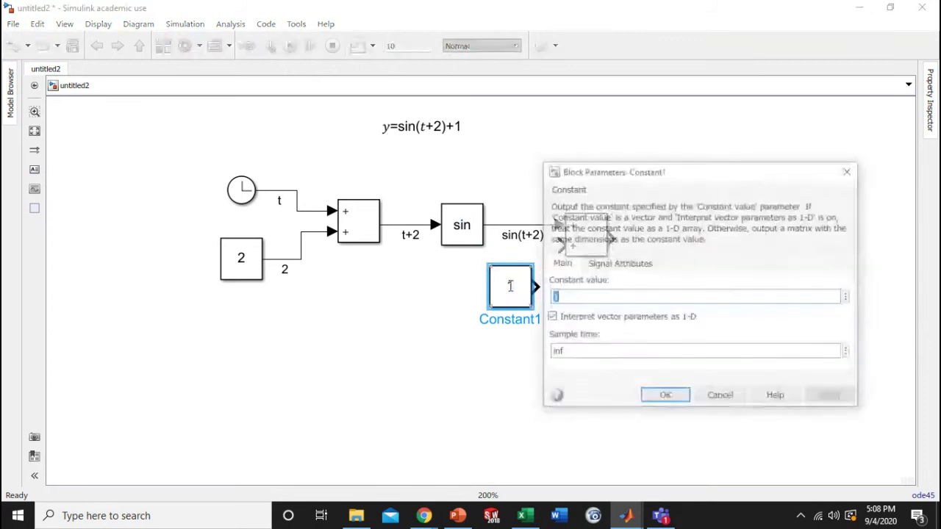
click(666, 397)
Wire the new Constant block to the second Add block's lower input with signal label 1, and draw the Add block's output line.
mouse_move(538, 286)
mouse_down()
mouse_move(576, 250)
mouse_move(667, 236)
mouse_up()
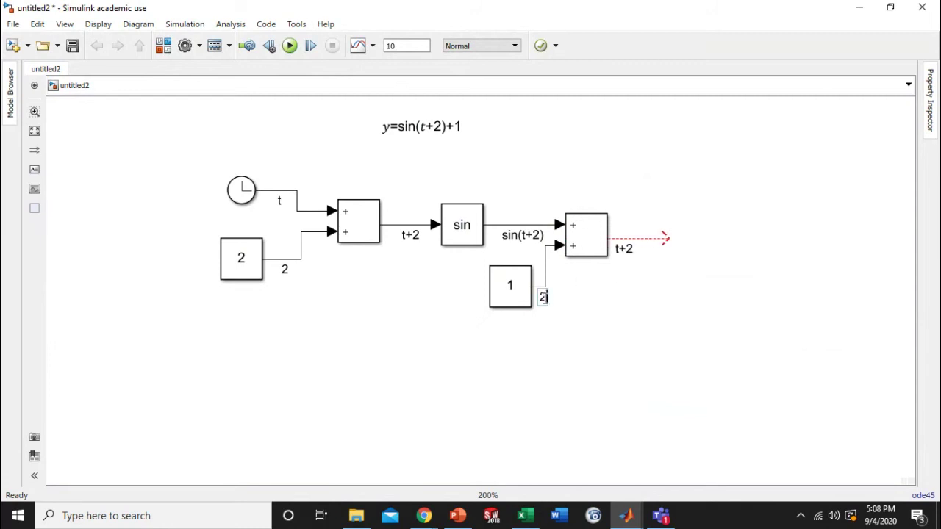
double_click(543, 297)
click(649, 293)
Extend the second Add block's output line and relabel its signal sin(t+2)+1.
drag(665, 237, 679, 239)
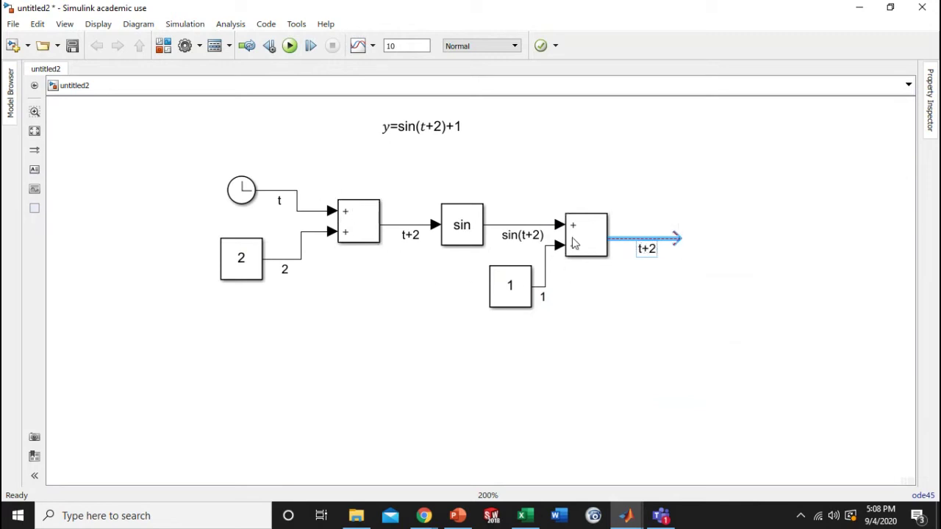
text(sin()
key(ctrl+a)
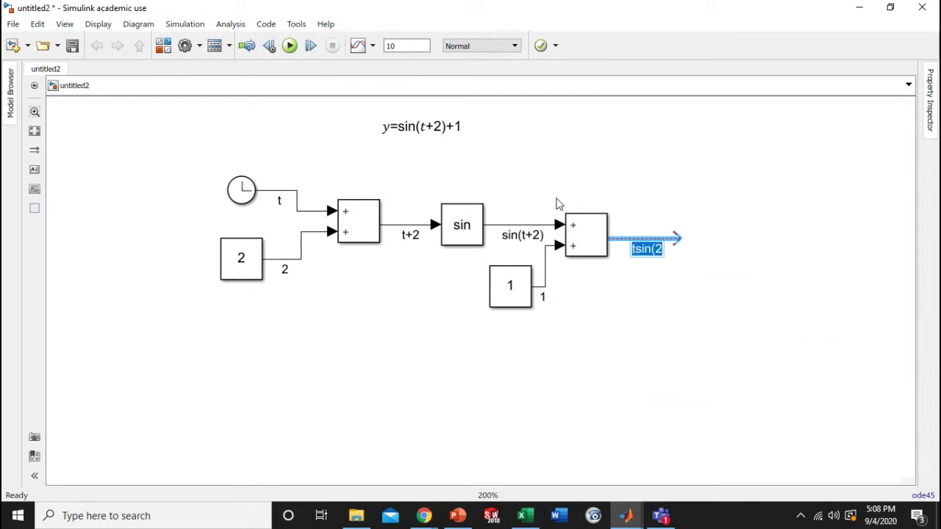
text(sin(t)
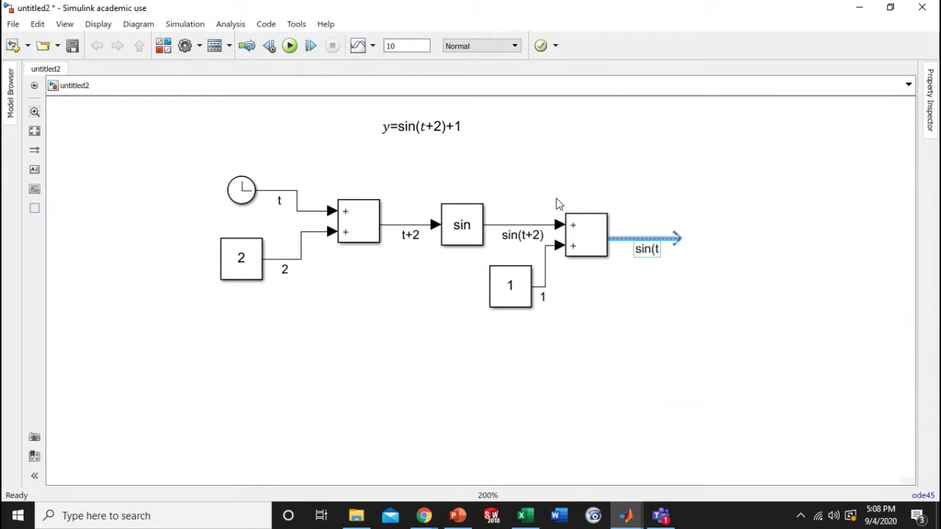
text(+2)+1)
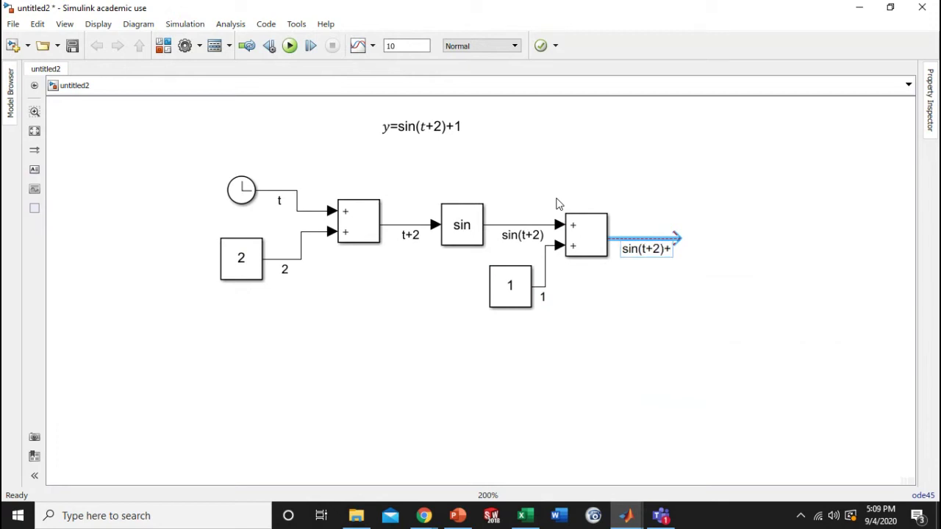
click(657, 294)
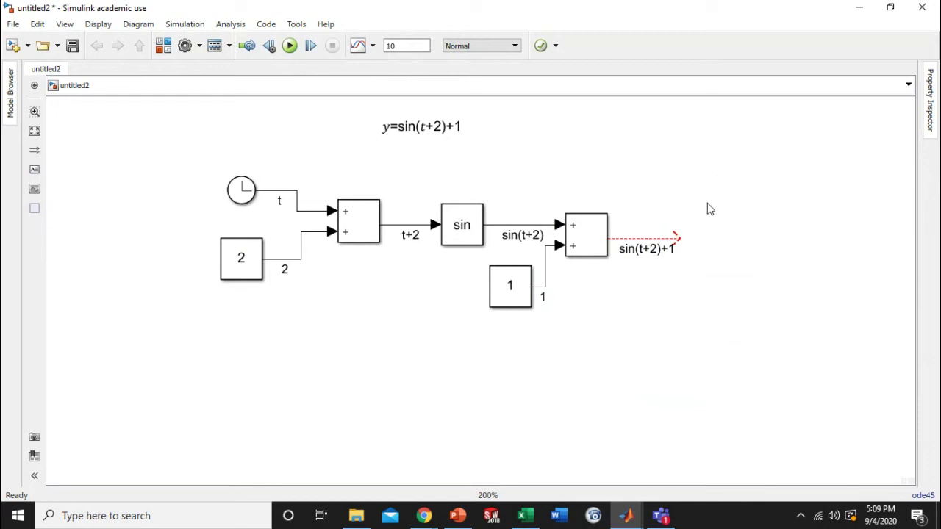
key(space)
click(478, 151)
scroll(479, 266, down, 1)
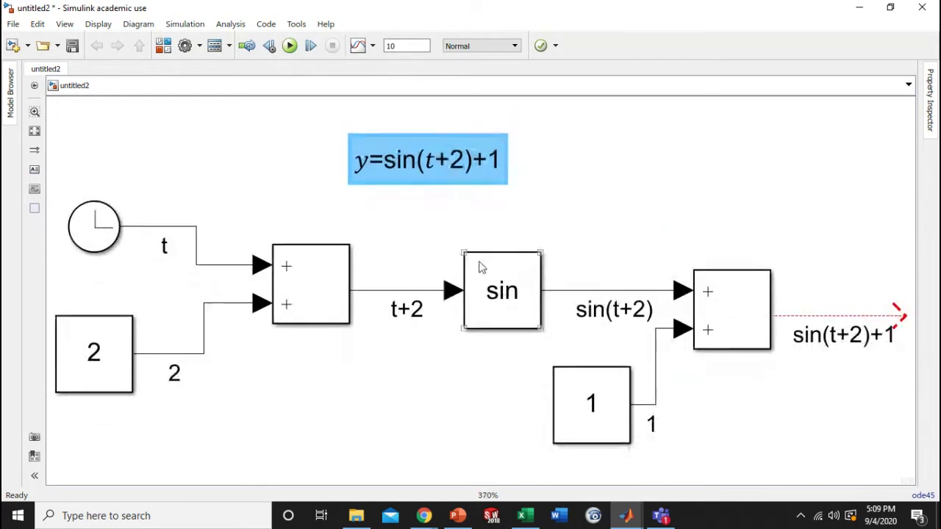
scroll(478, 266, down, 3)
click(765, 295)
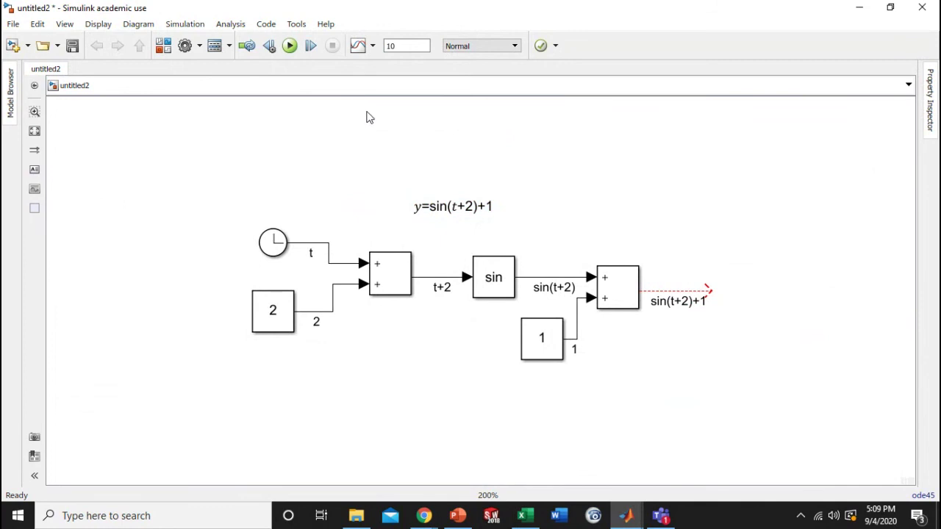
Add a Scope block from the Sinks library and connect the sin(t+2)+1 signal to its input.
click(163, 46)
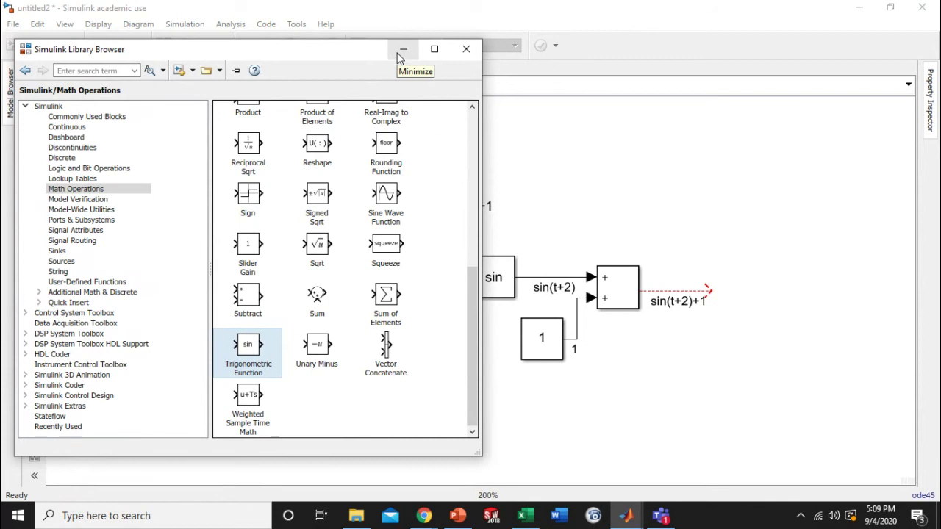
click(74, 254)
drag(324, 165, 759, 306)
click(691, 343)
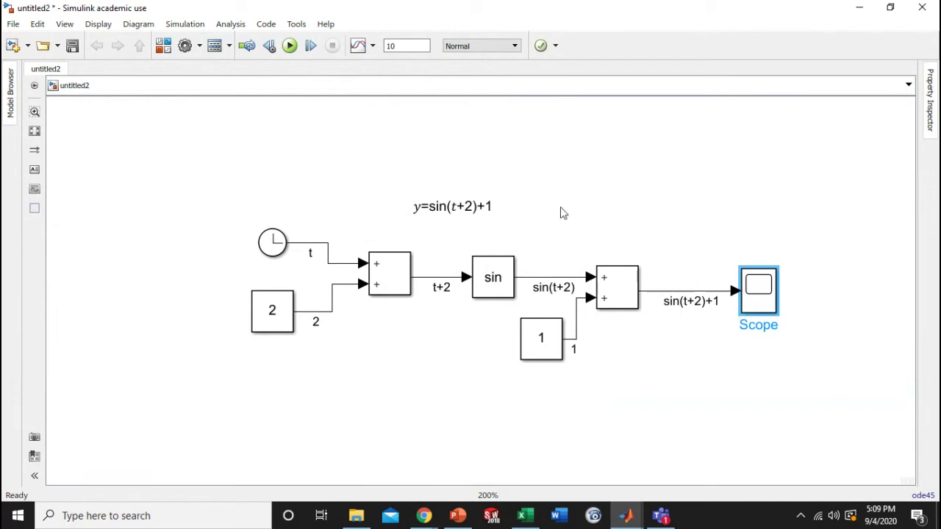
Run the simulation and examine the sin(t+2)+1 curve in the Scope, closing the plot when done.
click(289, 46)
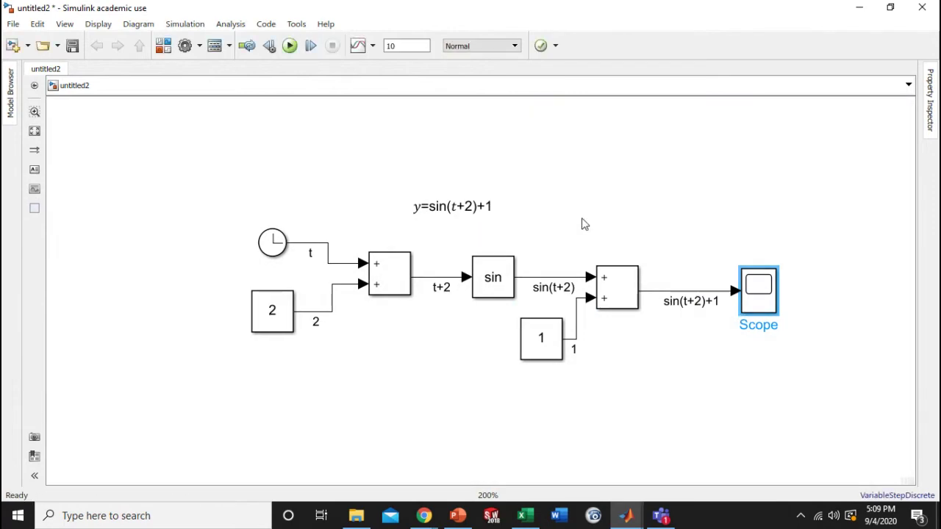
key(space)
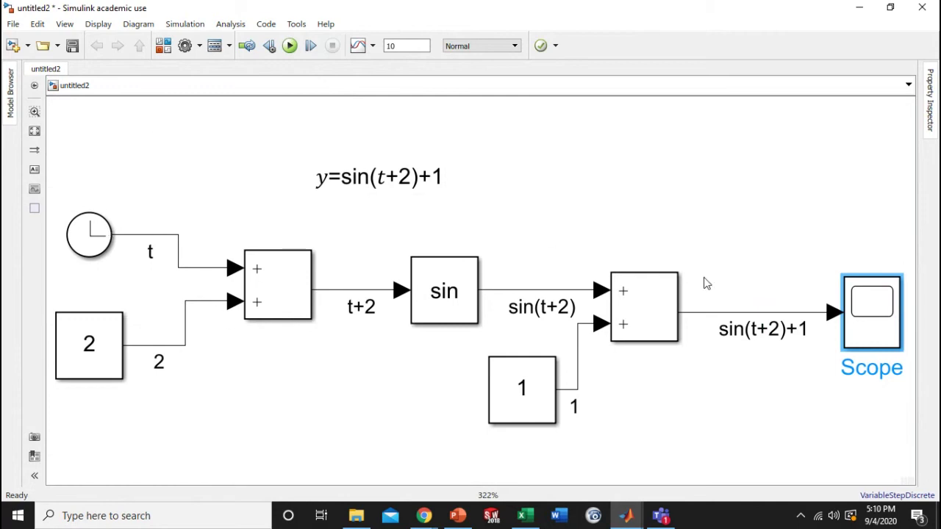
click(290, 45)
double_click(873, 315)
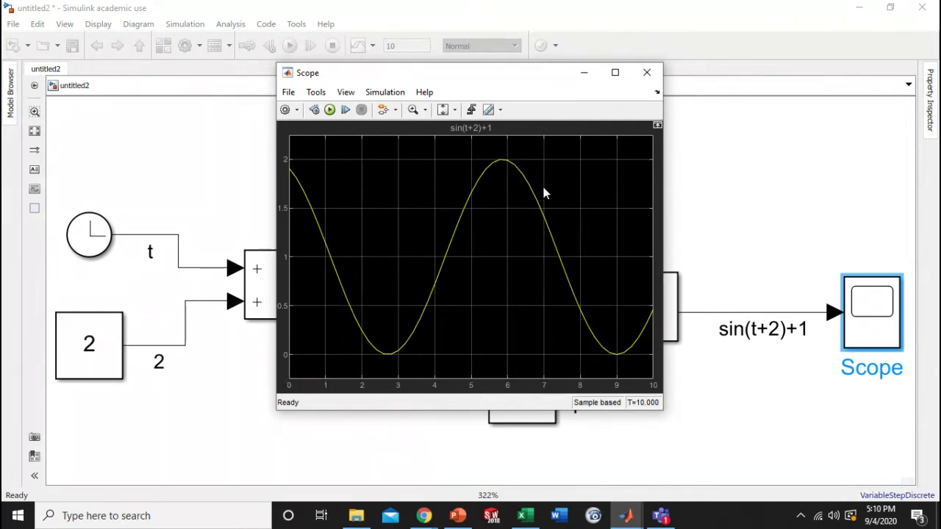
click(647, 72)
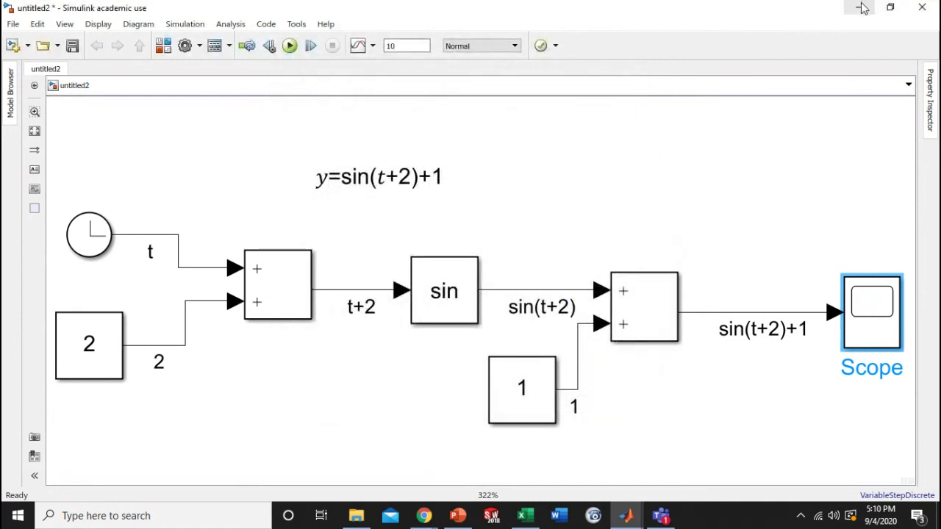
Switch to the PowerPoint lecture slides in a maximized window and look through the slides following the sin(t+2)+1 example.
click(859, 7)
click(403, 49)
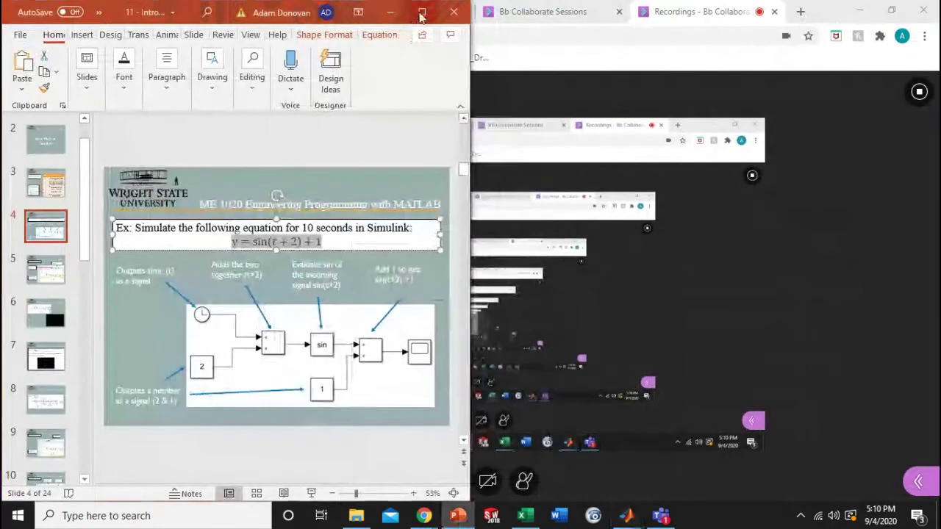
click(422, 11)
scroll(103, 342, down, 3)
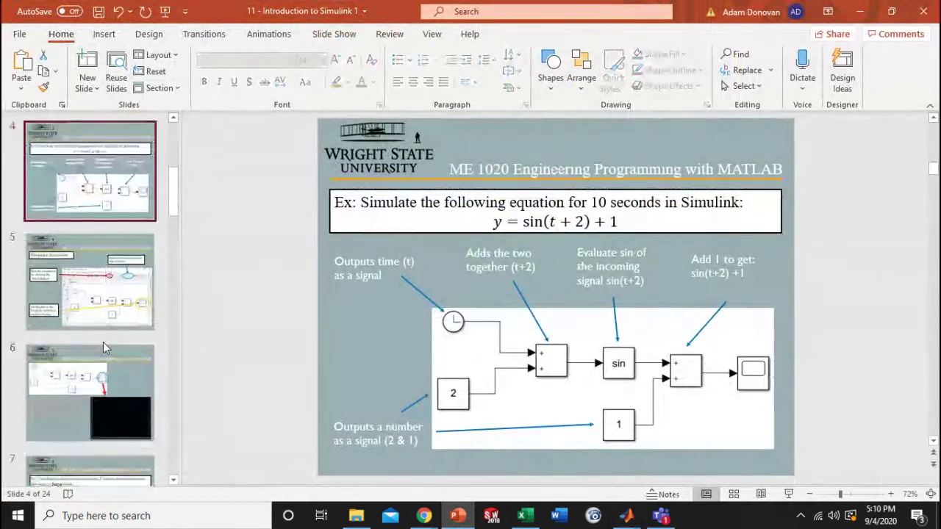
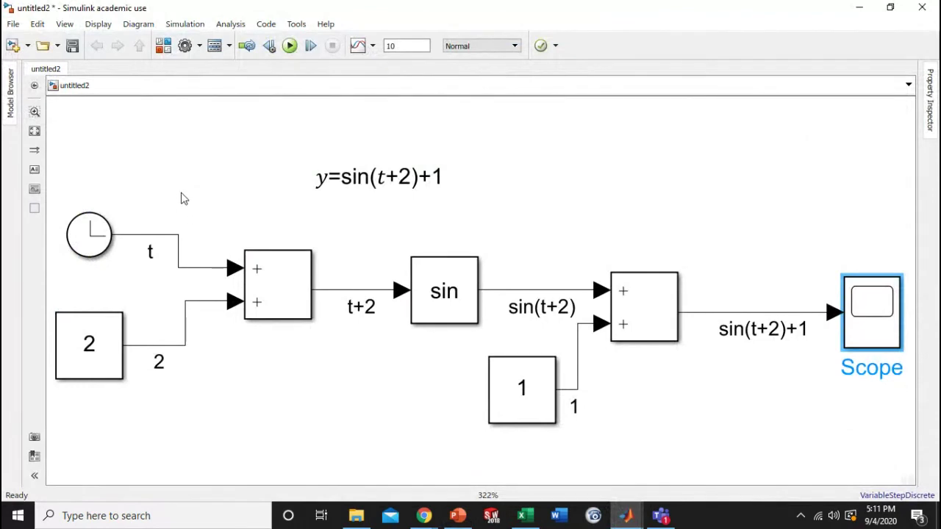
click(28, 47)
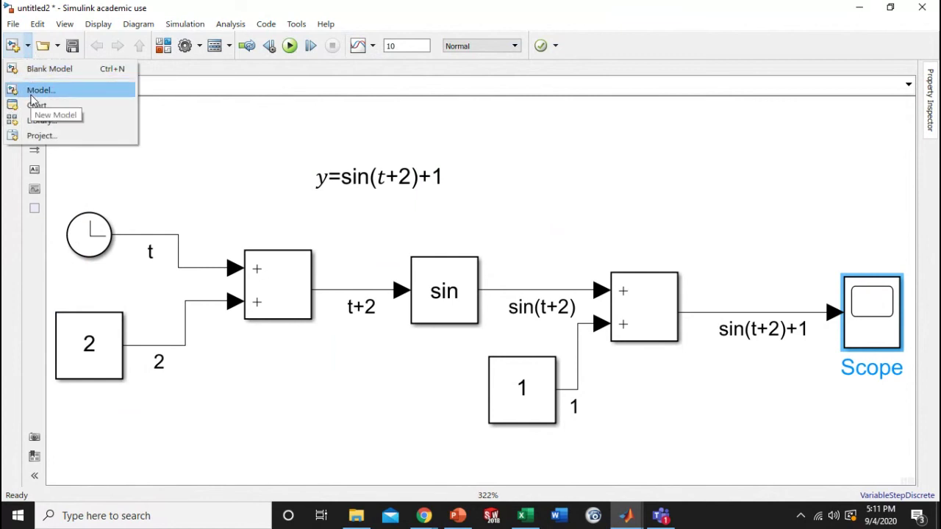
click(216, 157)
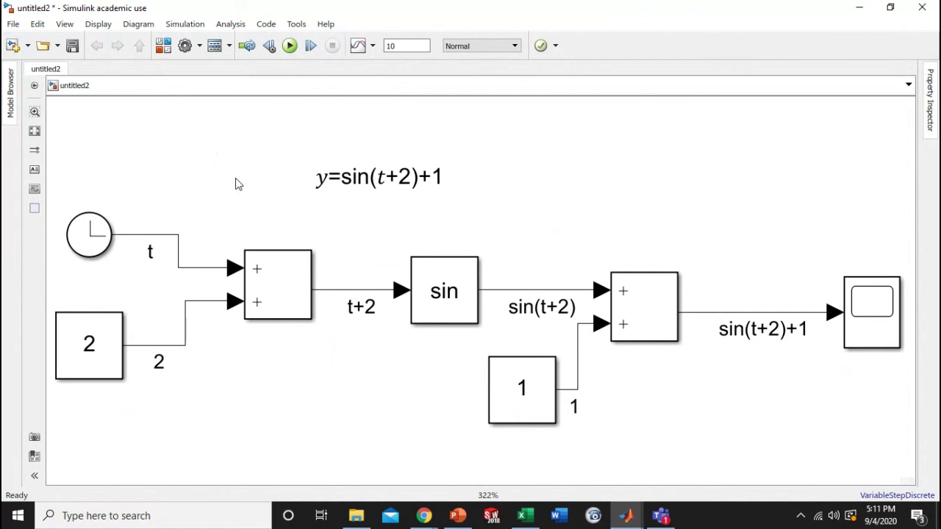
Rerun the simulation and save the sin(t+2)+1 model as untitled2 in the MATLAB folder.
click(290, 46)
key(ctrl+s)
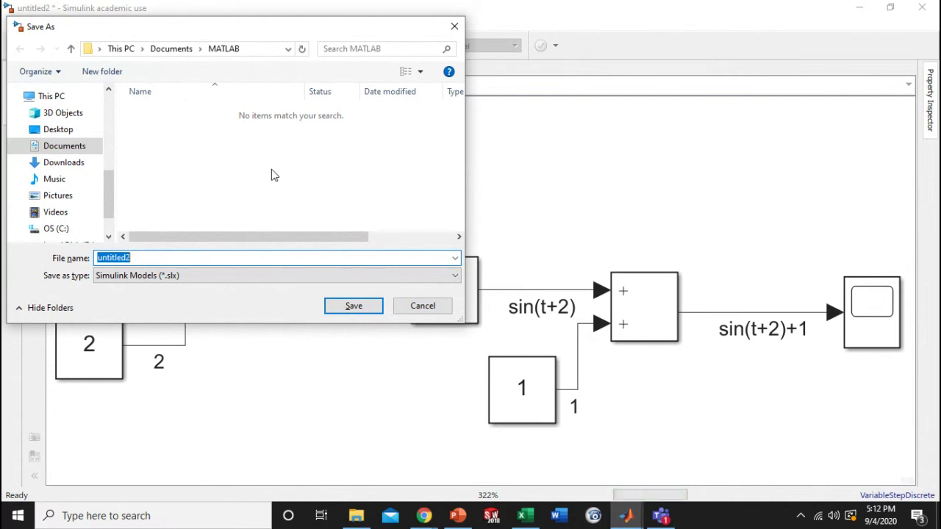
key(Return)
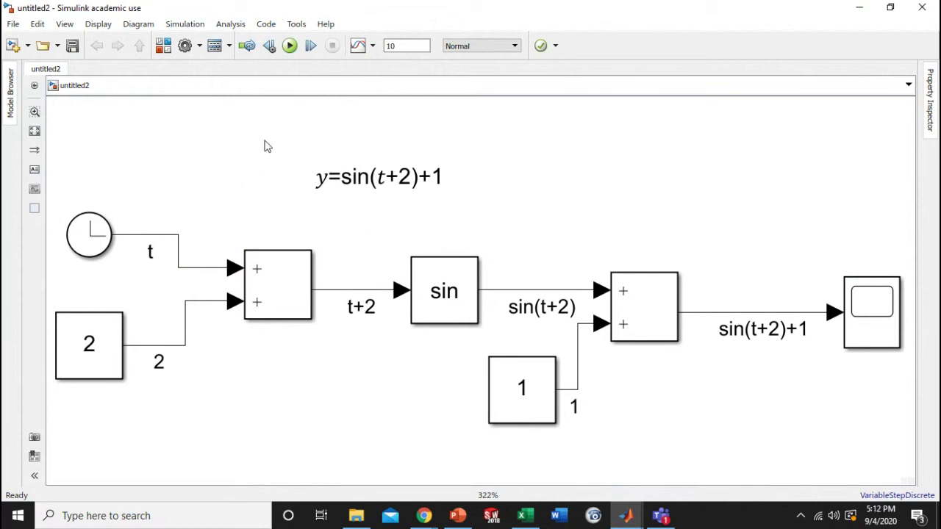
Create a new blank model in a maximized window and add the equation annotation y=e^(t^2+2t+1)-2.
click(13, 45)
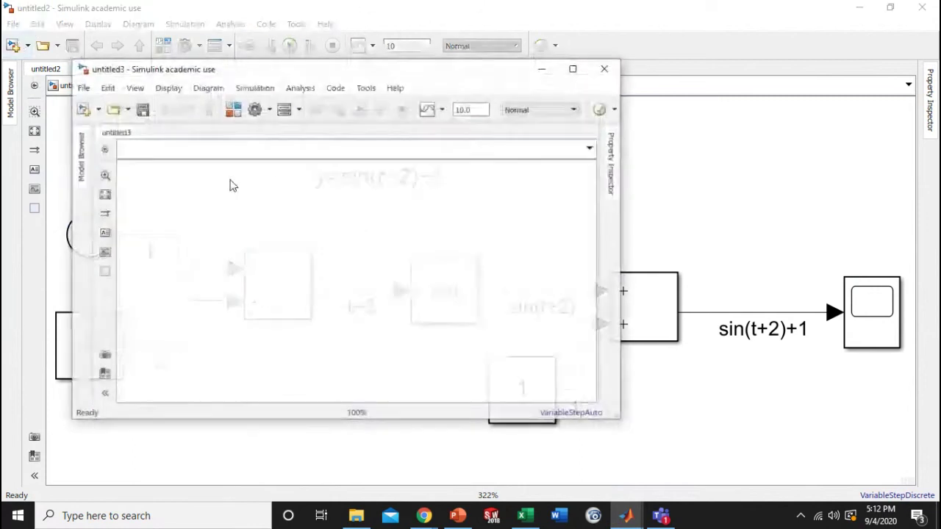
double_click(313, 76)
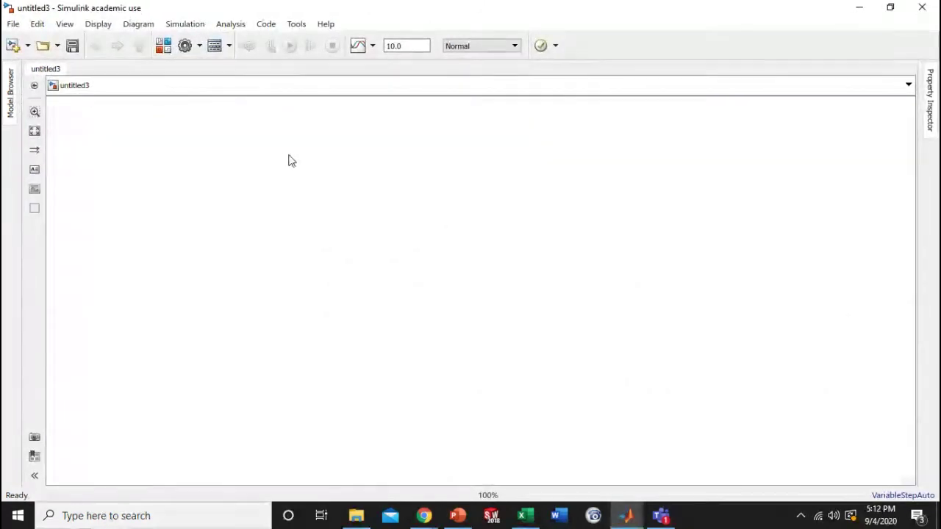
double_click(416, 161)
text(y=e^(t^2+2t+1)-2)
key(Return)
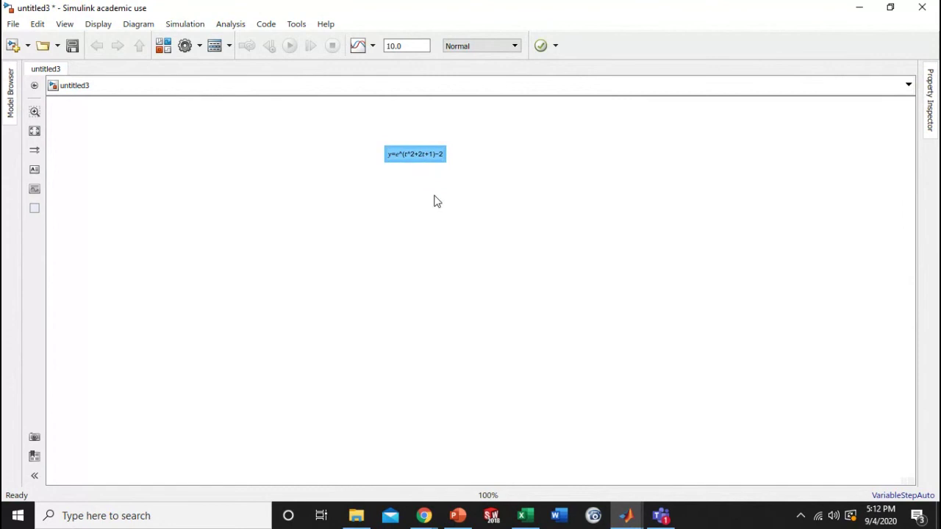
Enlarge the view of the equation annotation and move it to the upper middle of the canvas.
drag(417, 164, 431, 151)
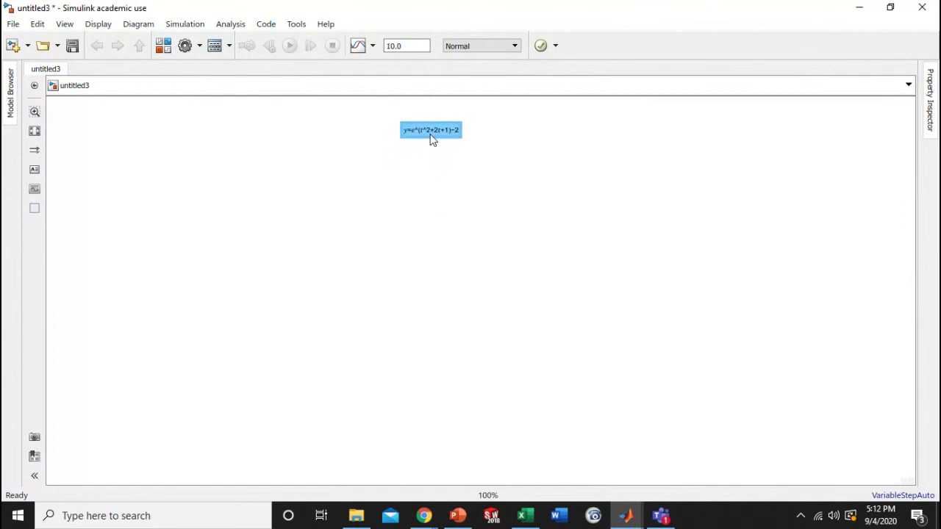
key(space)
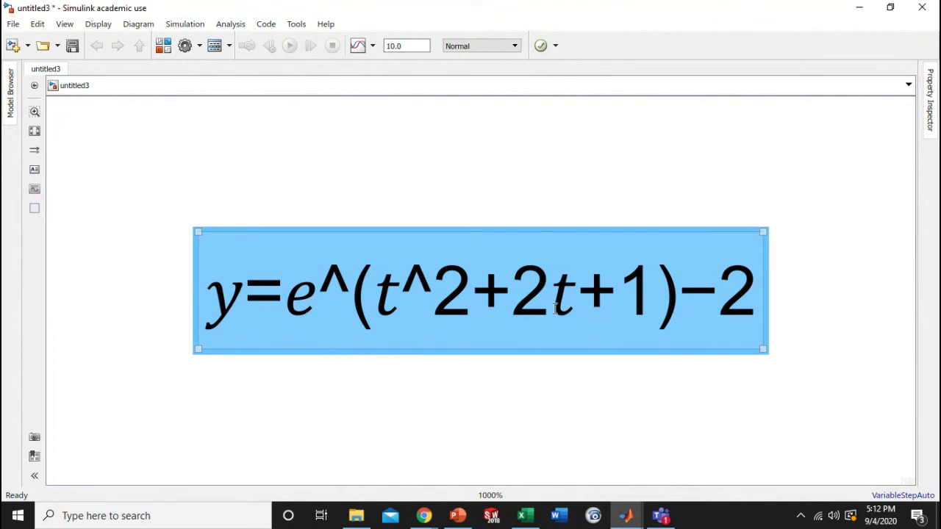
scroll(735, 326, down, 3)
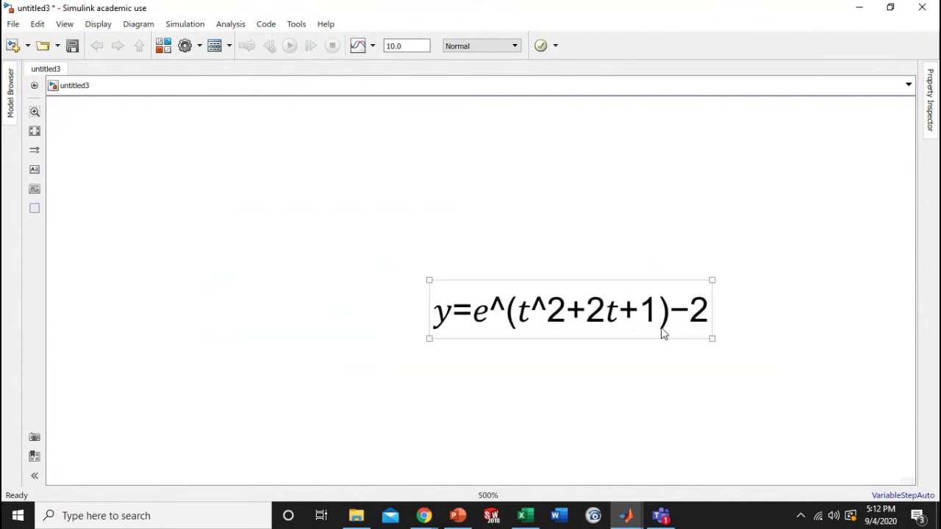
mouse_move(662, 330)
mouse_down()
mouse_move(546, 319)
mouse_move(466, 222)
mouse_up()
scroll(466, 222, down, 1)
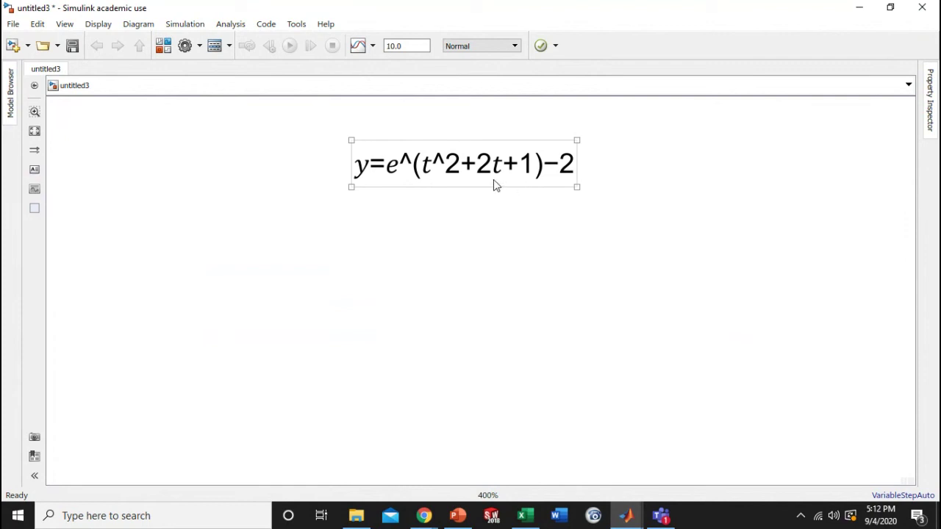
Look up the Clock block in the Sources library and close the library.
click(163, 44)
click(83, 262)
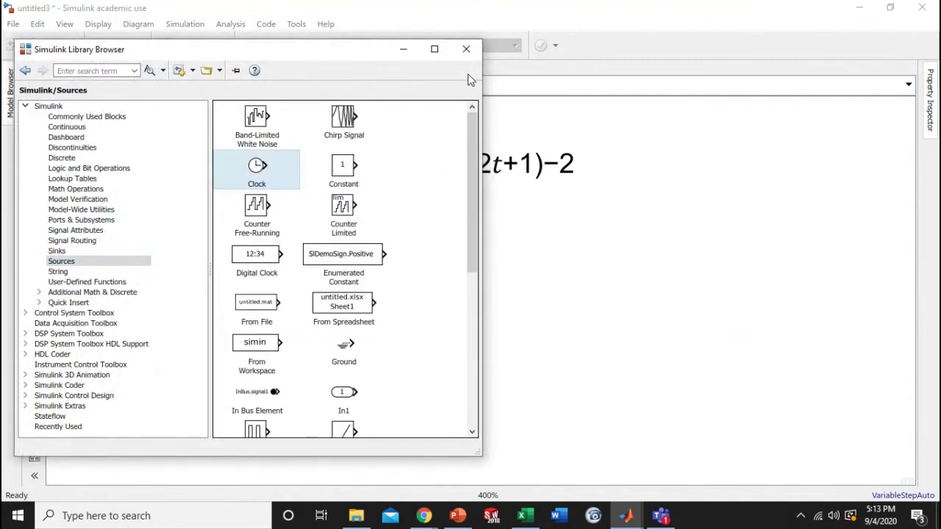
click(466, 49)
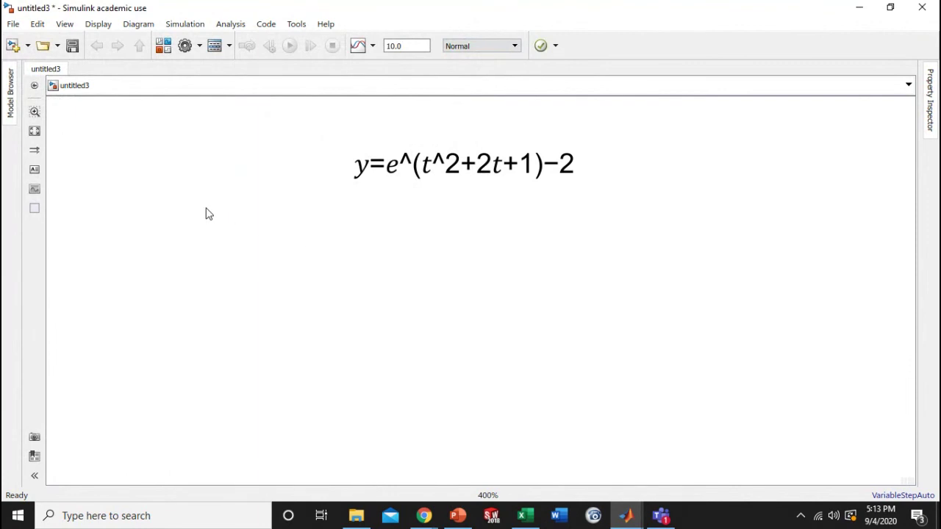
Insert a Clock block through the canvas quick search and delete it.
double_click(207, 213)
text(clock)
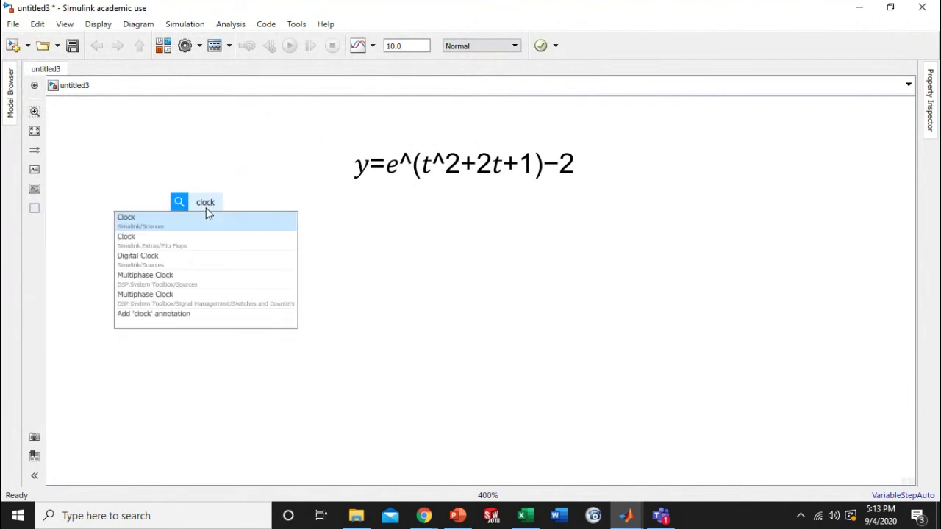
key(Return)
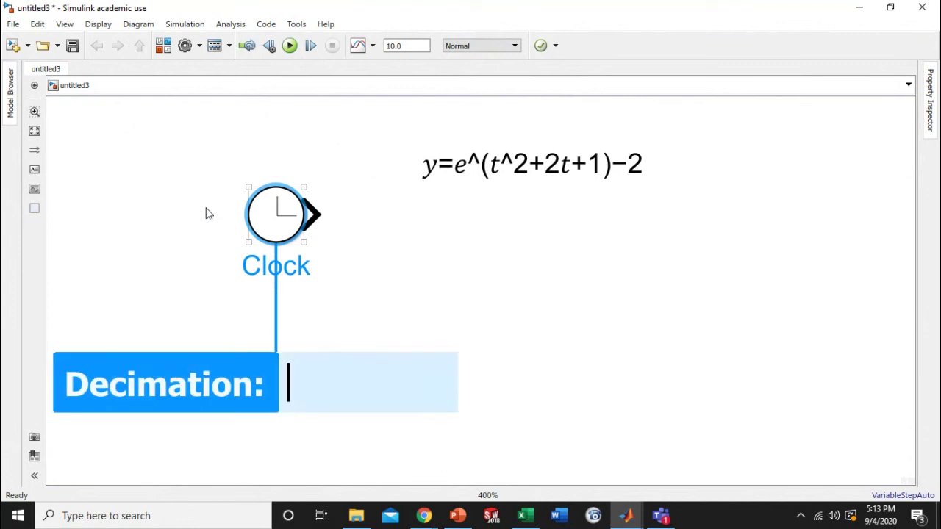
drag(227, 160, 380, 294)
key(Delete)
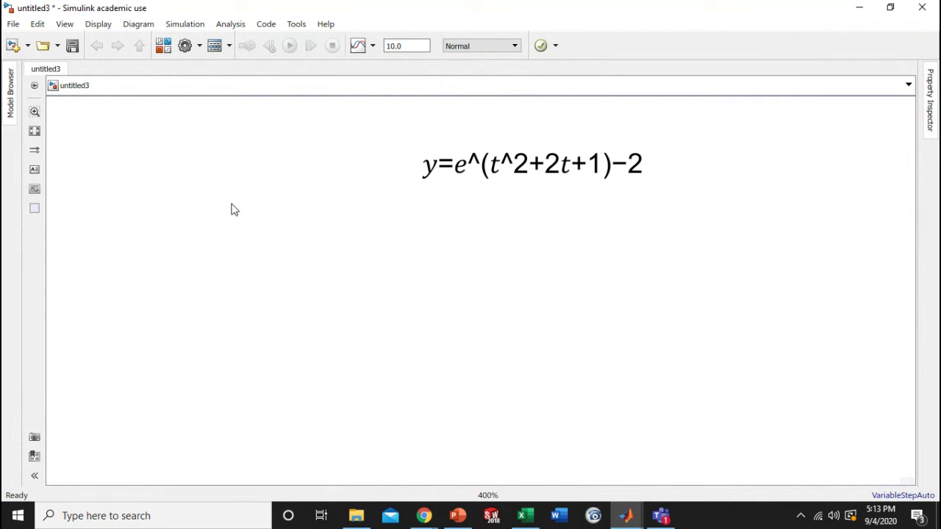
Insert a Clock block from Simulink/Sources through the canvas quick search, to the left of the equation.
double_click(230, 209)
text(clock)
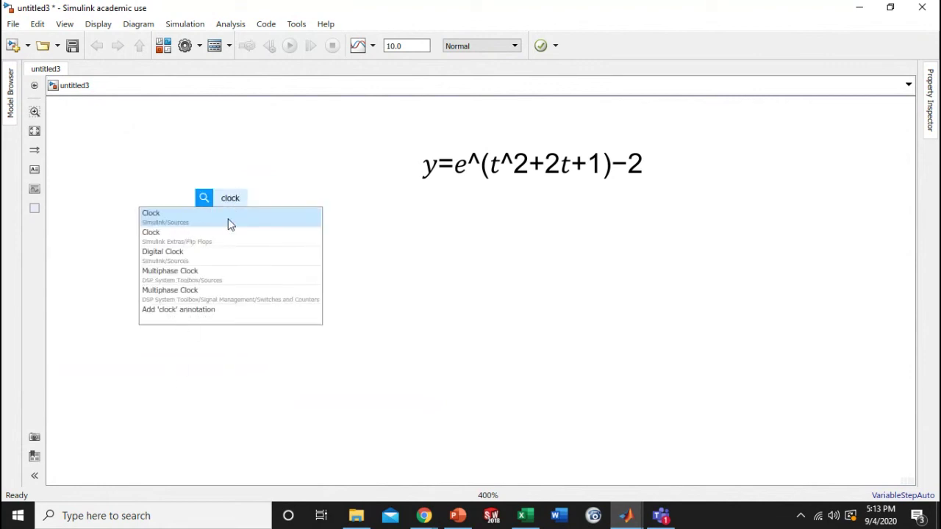
key(BackSpace)
key(BackSpace)
key(BackSpace)
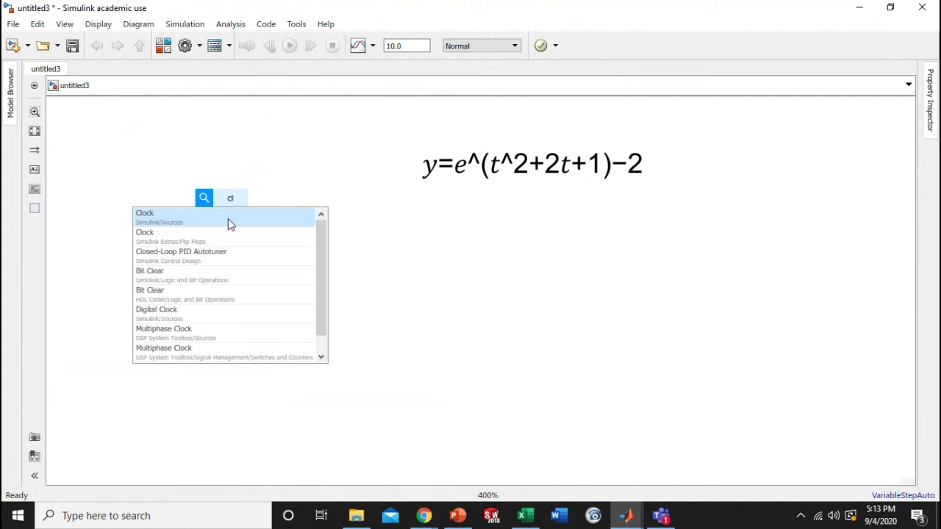
mouse_move(317, 242)
mouse_down()
mouse_move(317, 293)
mouse_move(325, 235)
mouse_up()
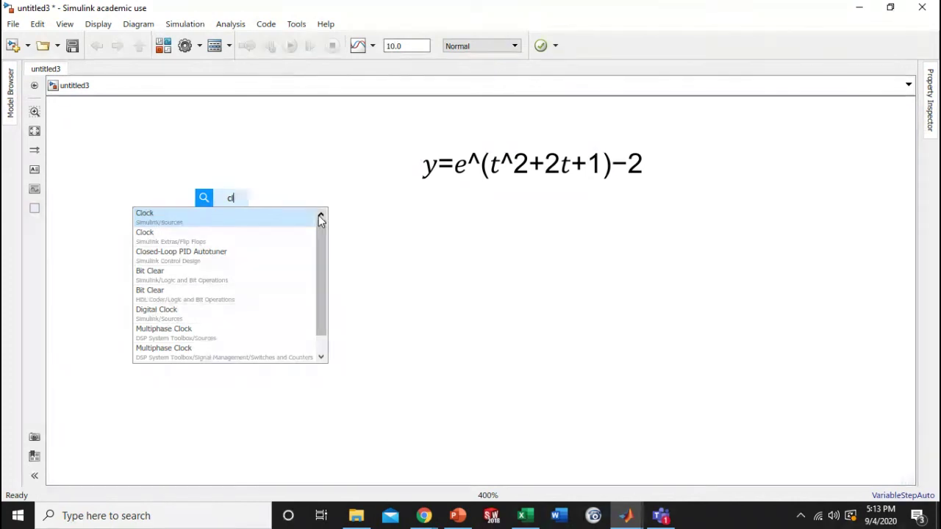
click(180, 224)
Move the Clock block farther from the equation and rename it t.
drag(271, 213, 223, 250)
click(222, 250)
key(ctrl+a)
text(t)
click(259, 283)
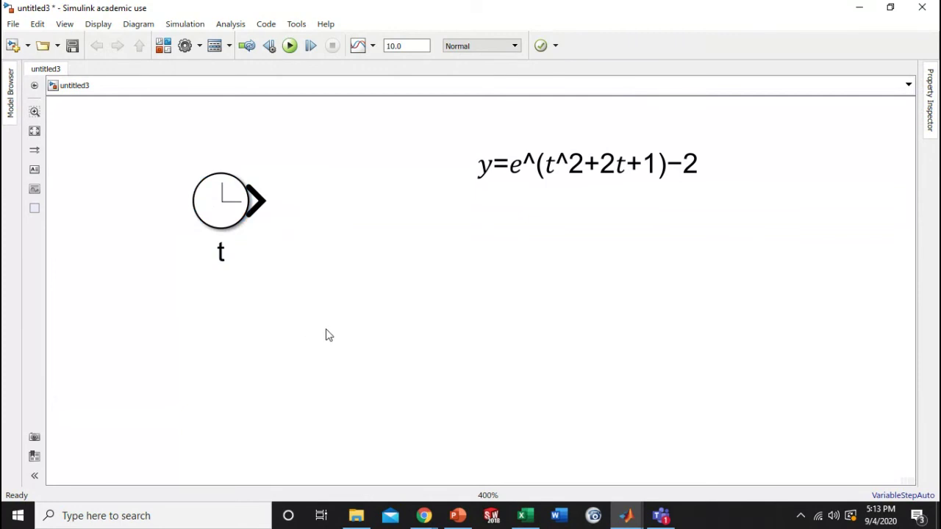
Duplicate the t clock directly below it and move the equation annotation above the blocks.
drag(236, 212, 235, 185)
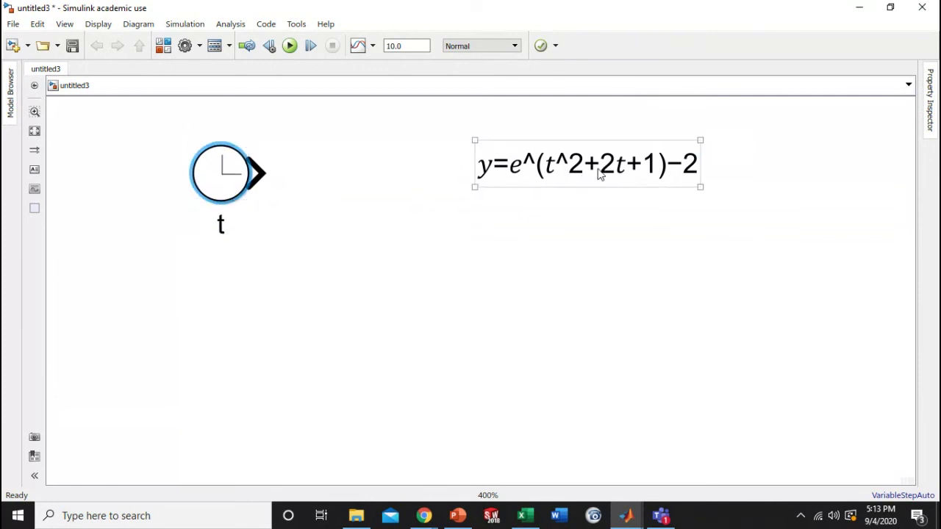
drag(230, 178, 231, 307)
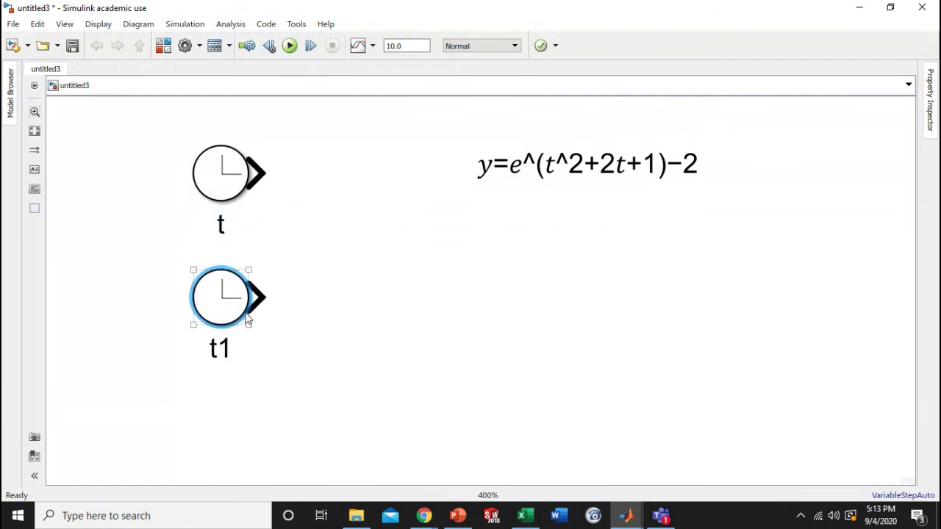
scroll(522, 199, down, 3)
drag(534, 200, 502, 134)
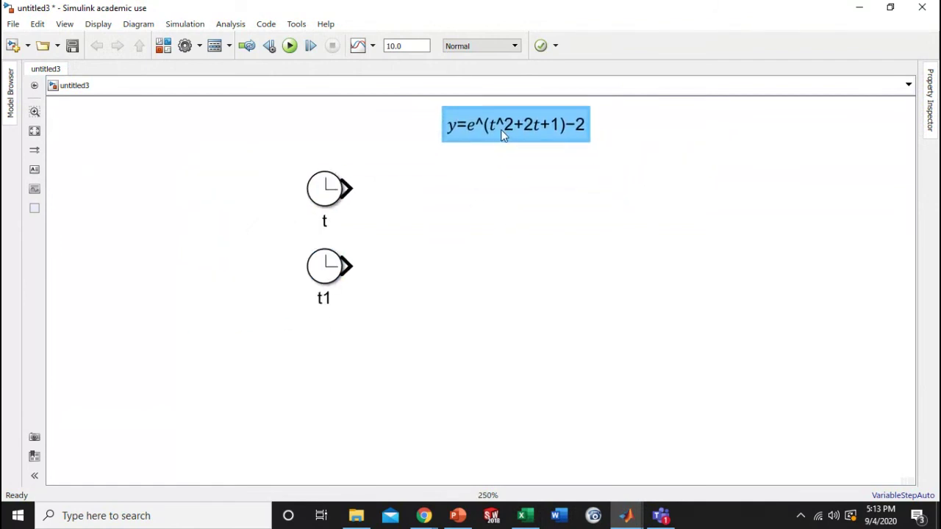
drag(521, 238, 446, 251)
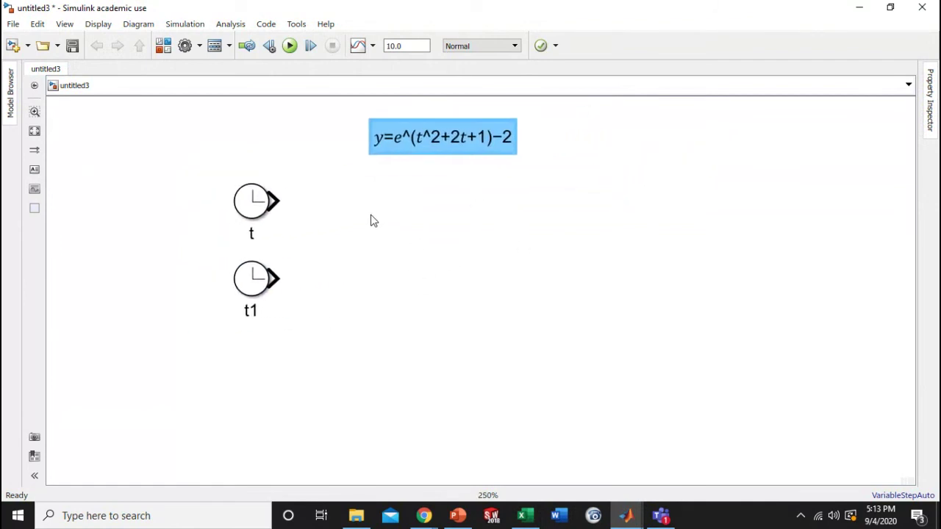
key(Up)
key(Up)
key(Up)
key(Up)
key(Up)
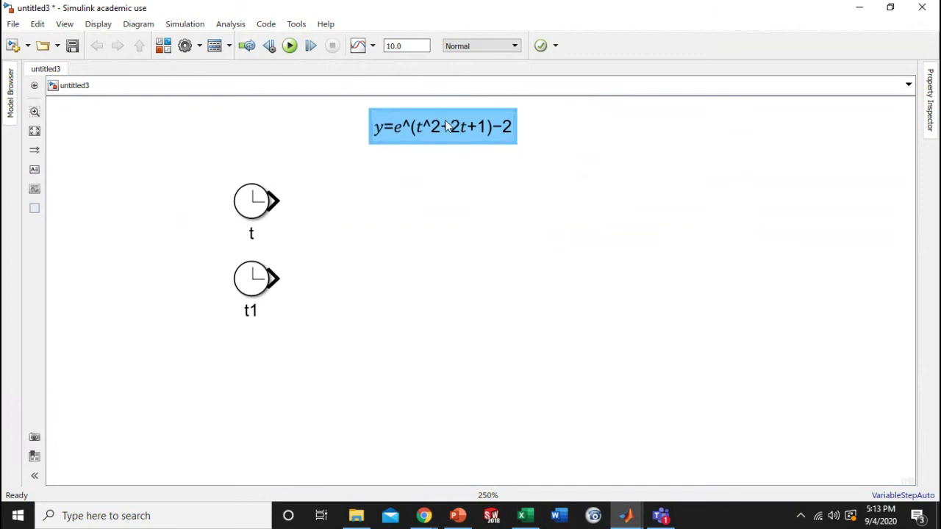
Add a Math Function block from the Math Operations library, in line with the t clock's output.
click(158, 45)
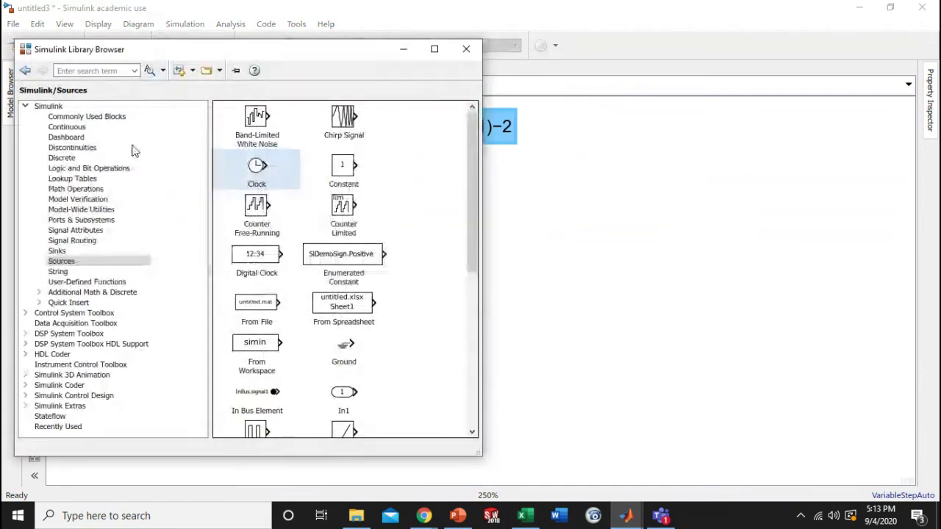
click(71, 190)
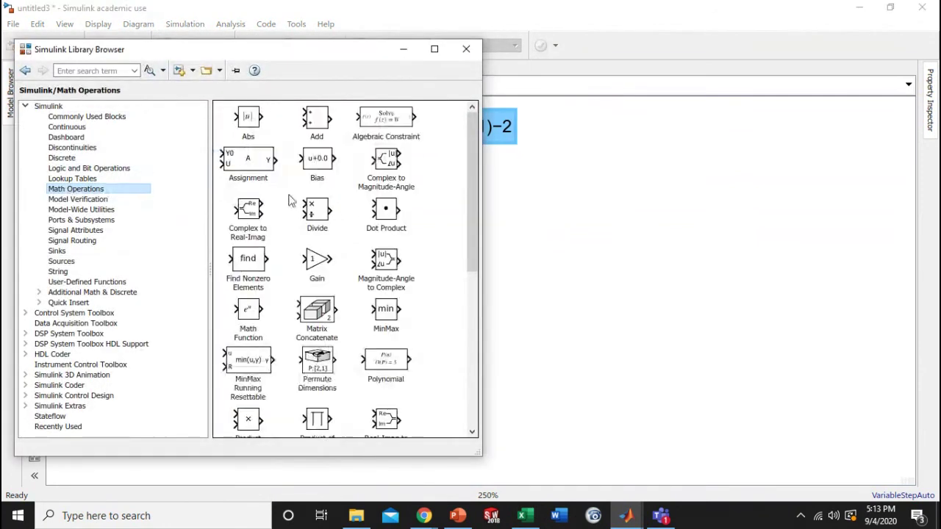
scroll(302, 200, down, 5)
scroll(314, 203, up, 5)
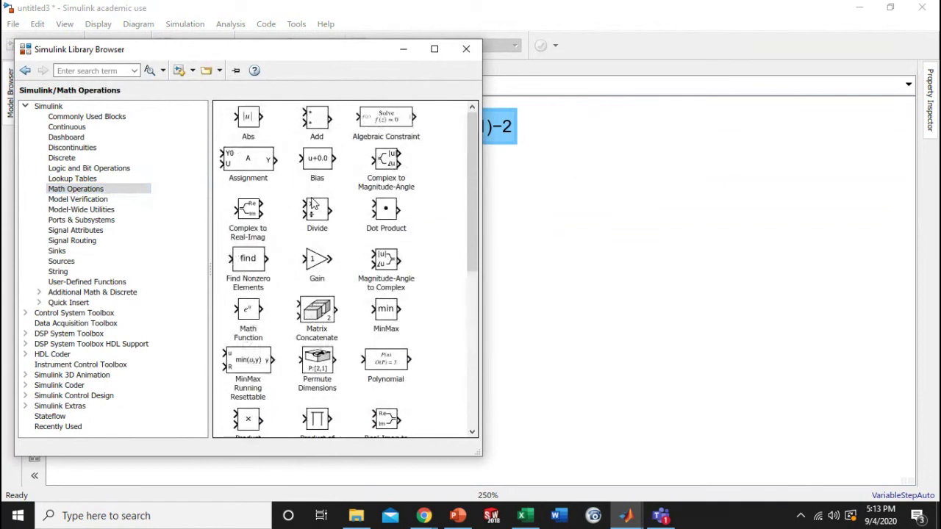
double_click(243, 307)
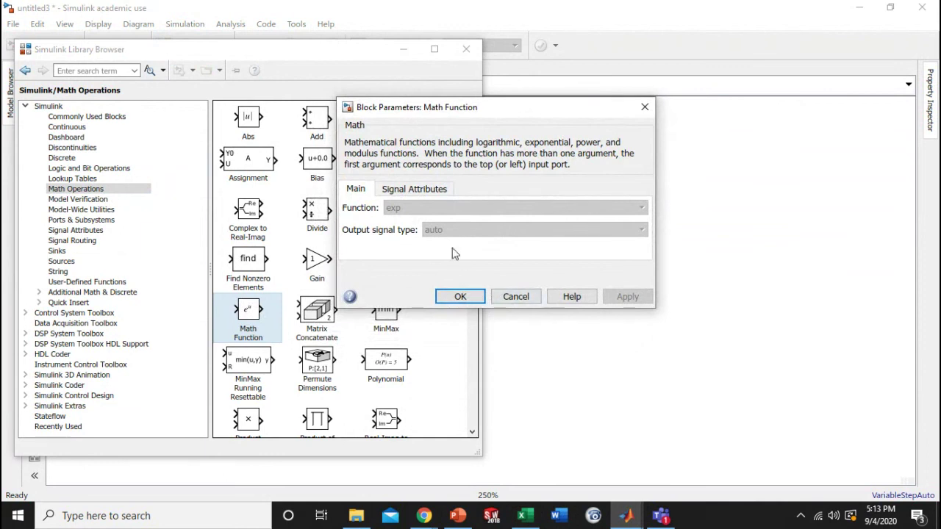
click(515, 296)
drag(258, 339, 390, 218)
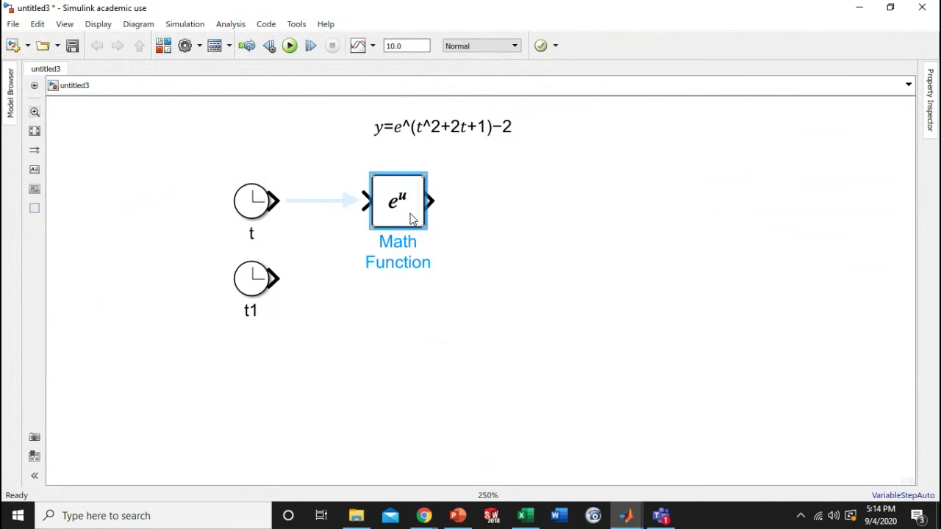
Set the Math Function block's function to square, keeping the output signal type on auto.
double_click(412, 219)
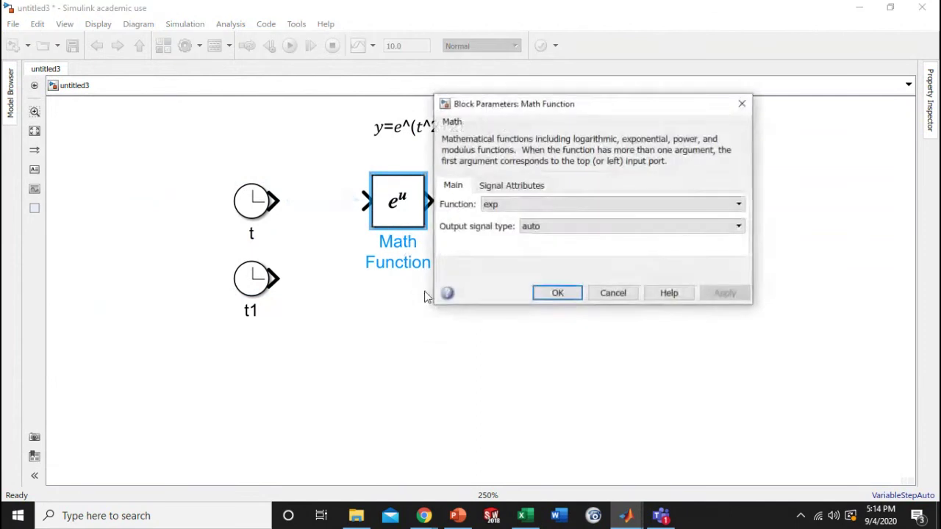
click(514, 206)
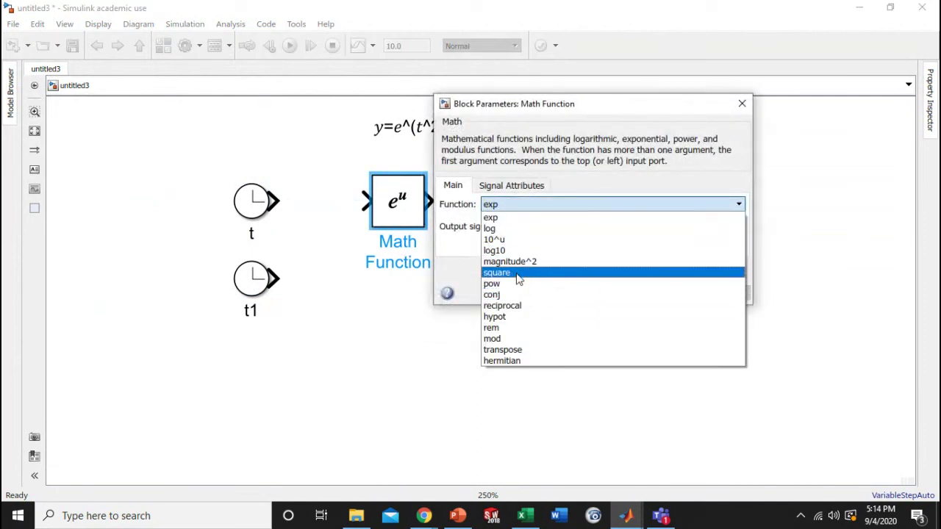
click(515, 274)
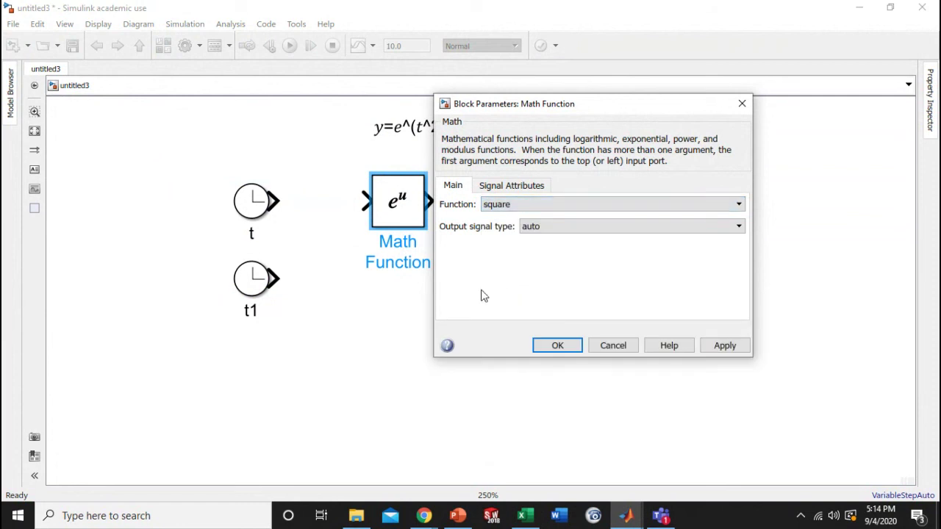
click(531, 207)
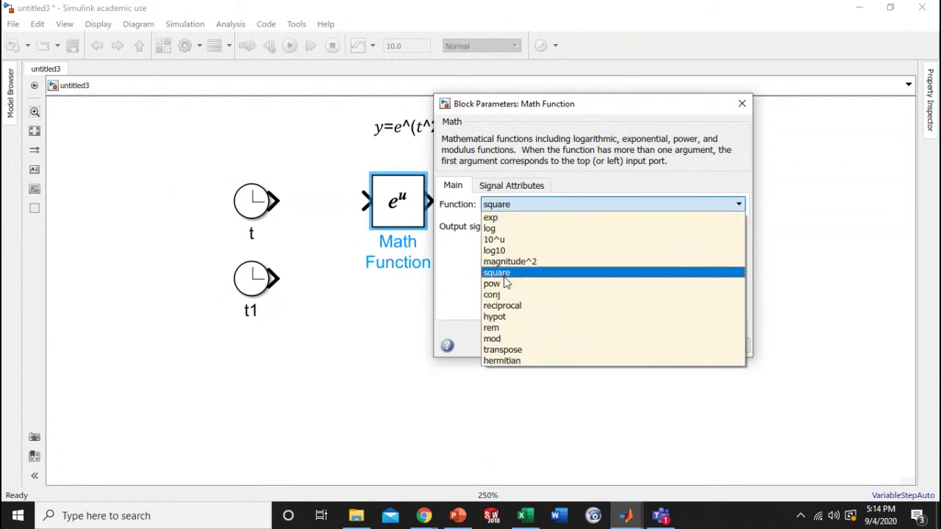
click(514, 205)
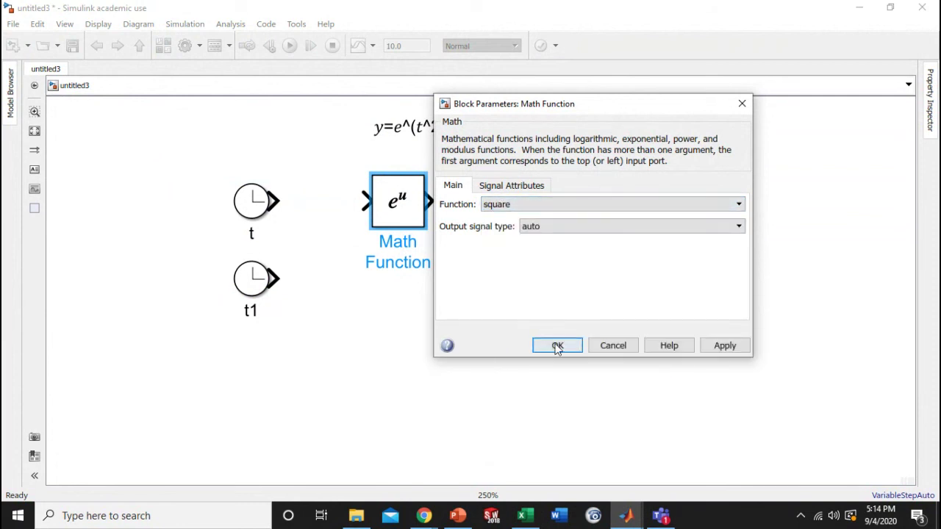
click(552, 344)
Connect the t clock to the square block's input and draw an open signal line from its output.
click(310, 202)
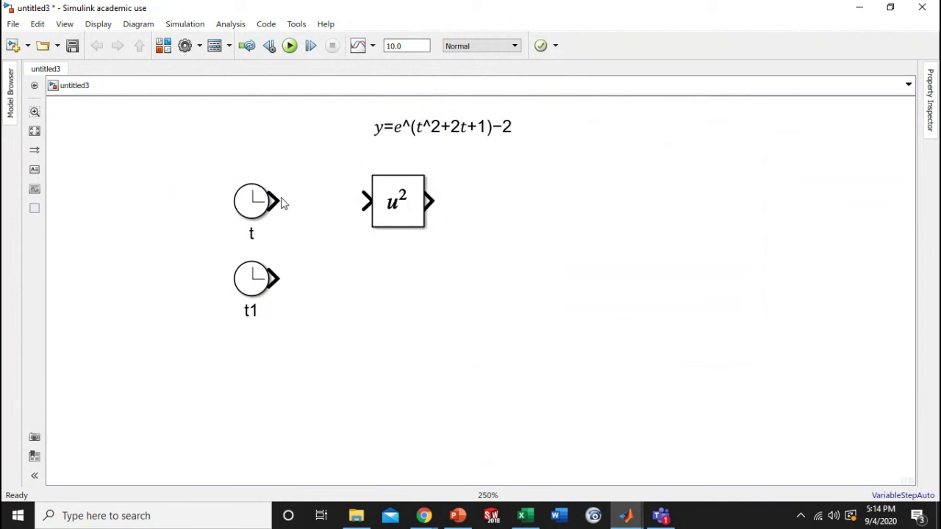
drag(283, 203, 503, 201)
click(384, 211)
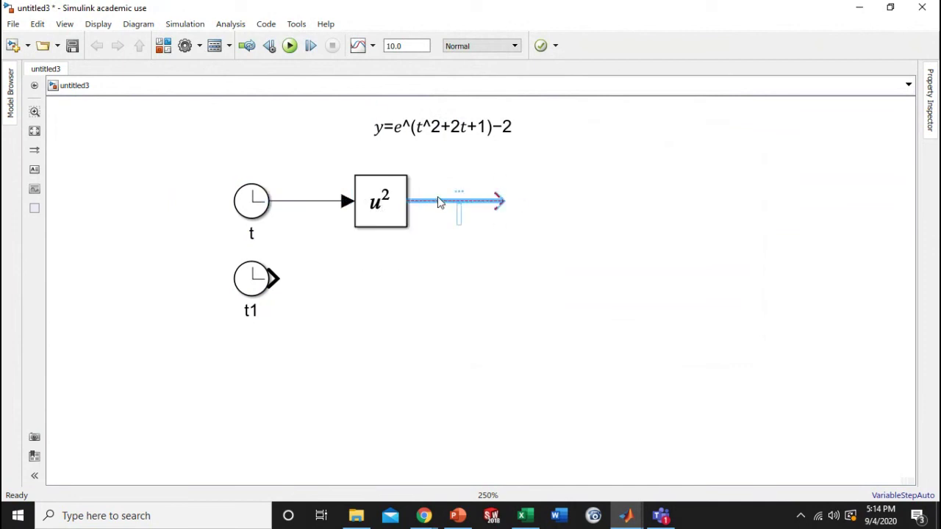
Label the square block's output signal t^2 and the signal from the t clock t.
text(t^2)
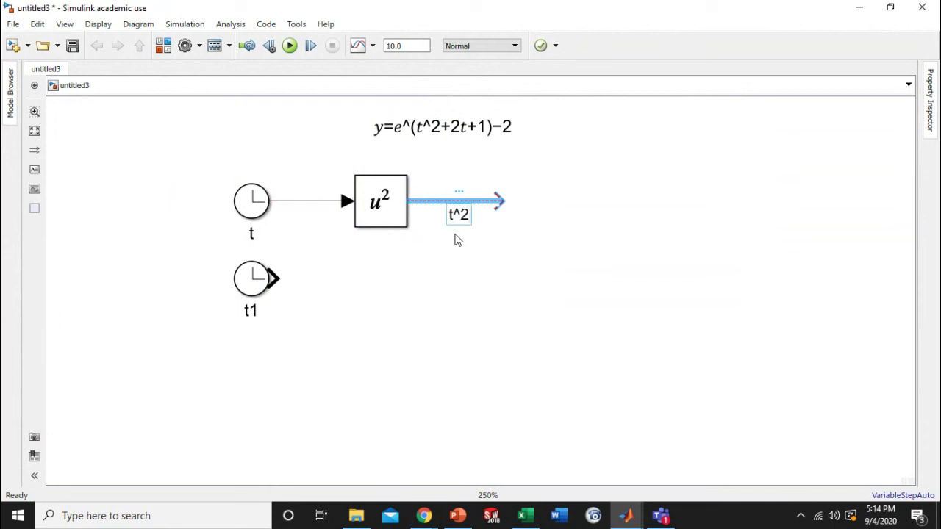
click(455, 239)
double_click(311, 207)
text(t)
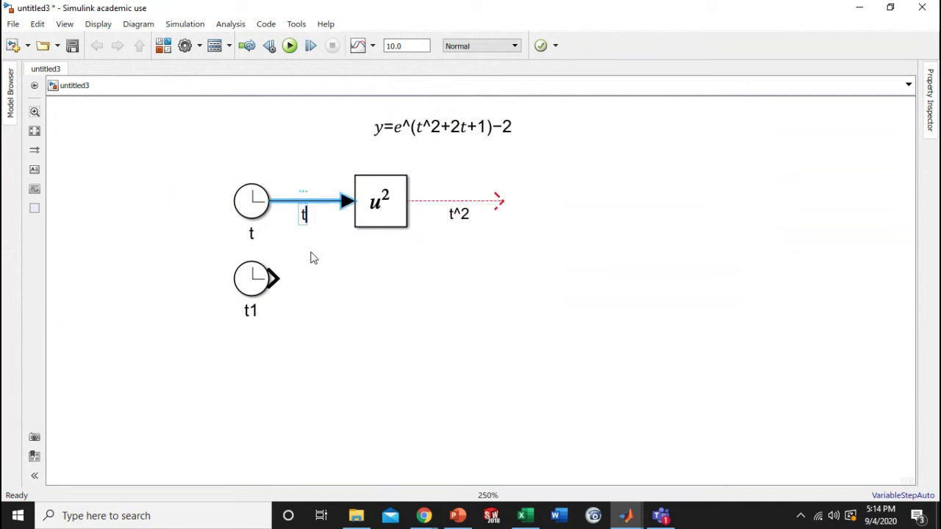
click(311, 256)
click(391, 213)
click(480, 211)
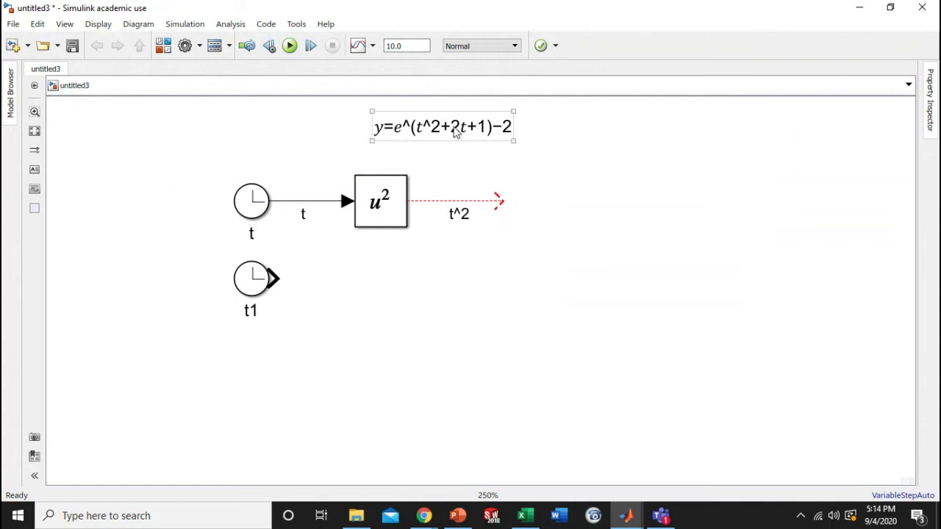
click(370, 224)
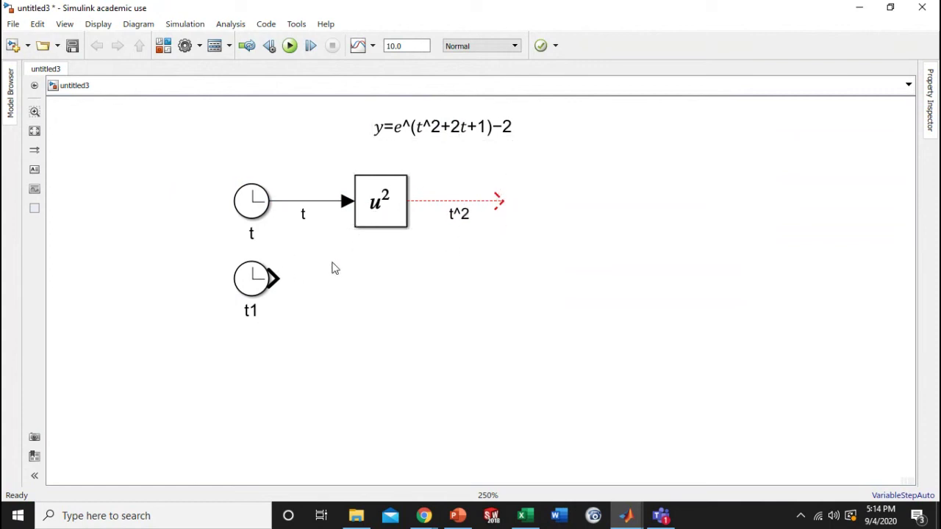
click(338, 301)
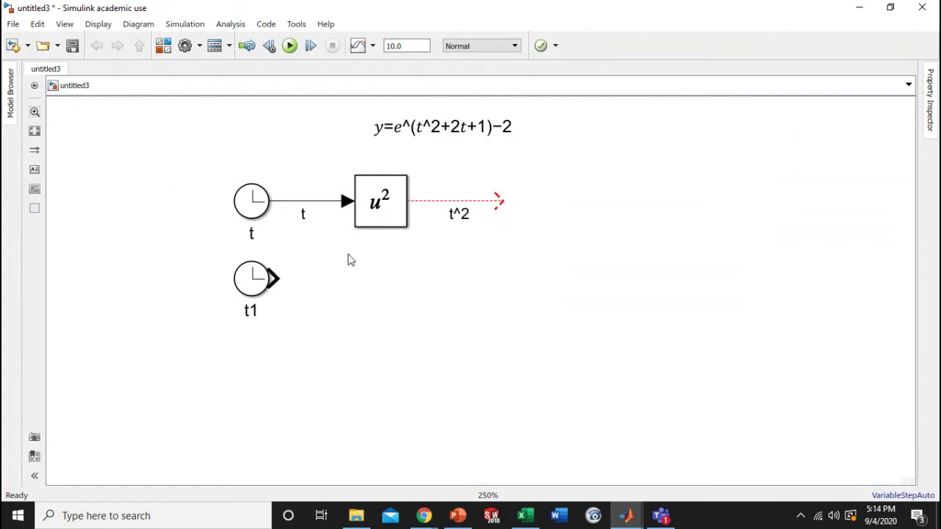
Add a Product block from the Math Operations library below the square block and connect the t1 clock to its first input.
click(164, 48)
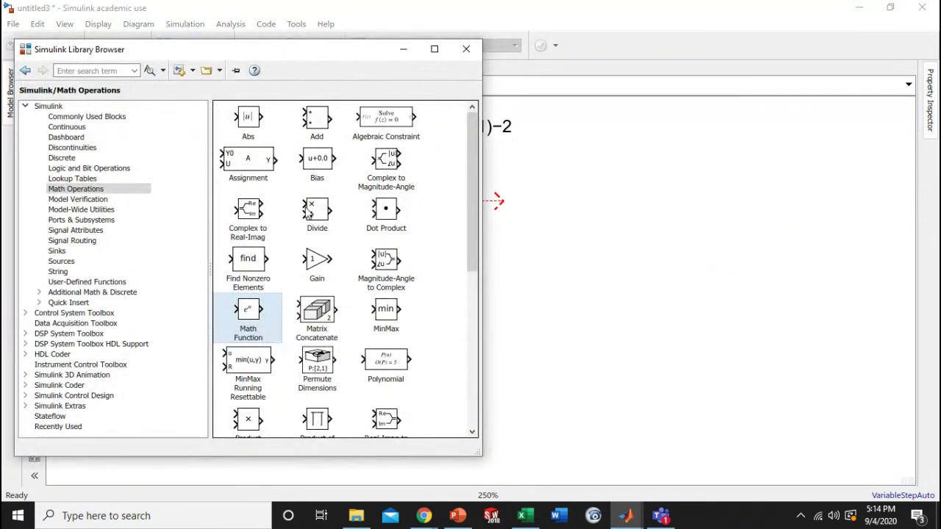
click(320, 211)
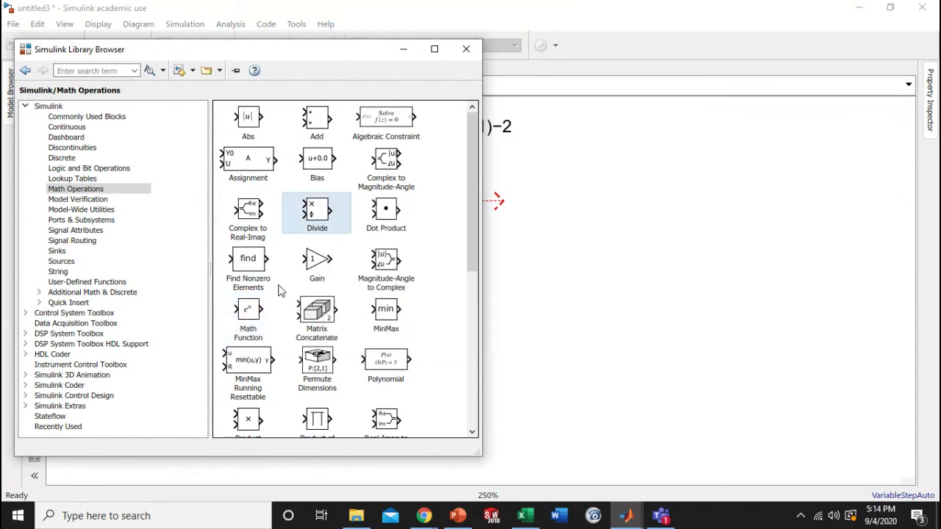
scroll(279, 290, down, 3)
mouse_move(248, 336)
mouse_down()
mouse_move(460, 330)
mouse_move(510, 294)
mouse_move(381, 318)
mouse_move(379, 291)
mouse_up()
drag(273, 278, 344, 278)
Add a Constant block with value 2 below the t1 clock and connect it to the Product block's second input.
text(const)
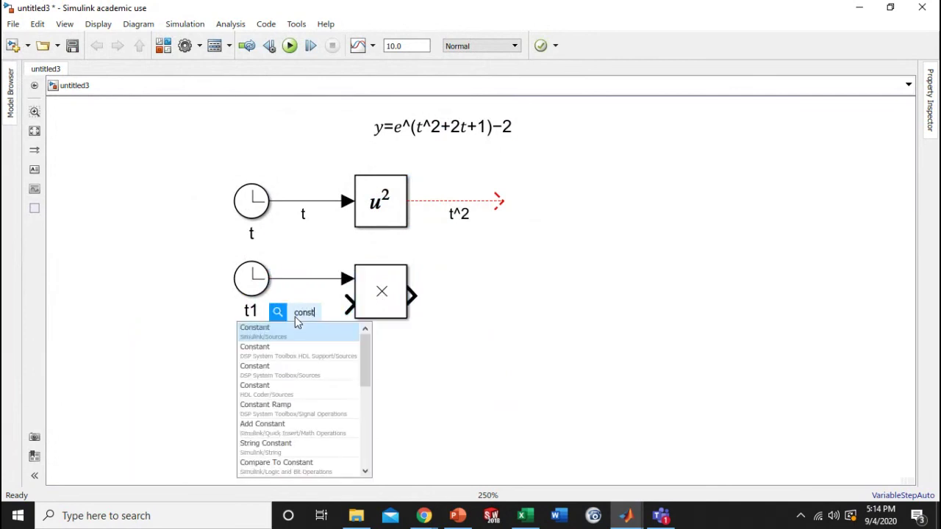
key(Return)
drag(296, 331, 240, 371)
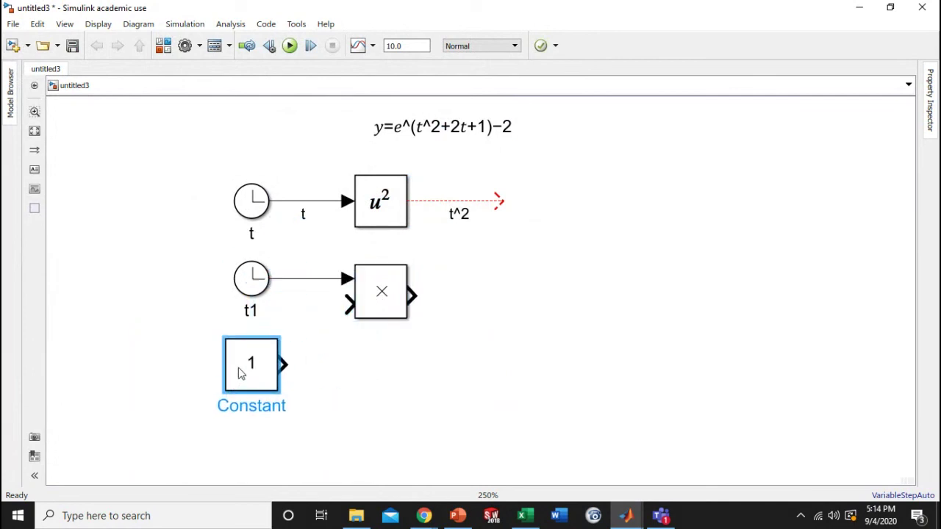
double_click(242, 378)
text(2)
key(Return)
mouse_move(278, 371)
mouse_down()
mouse_move(300, 361)
mouse_move(345, 304)
mouse_up()
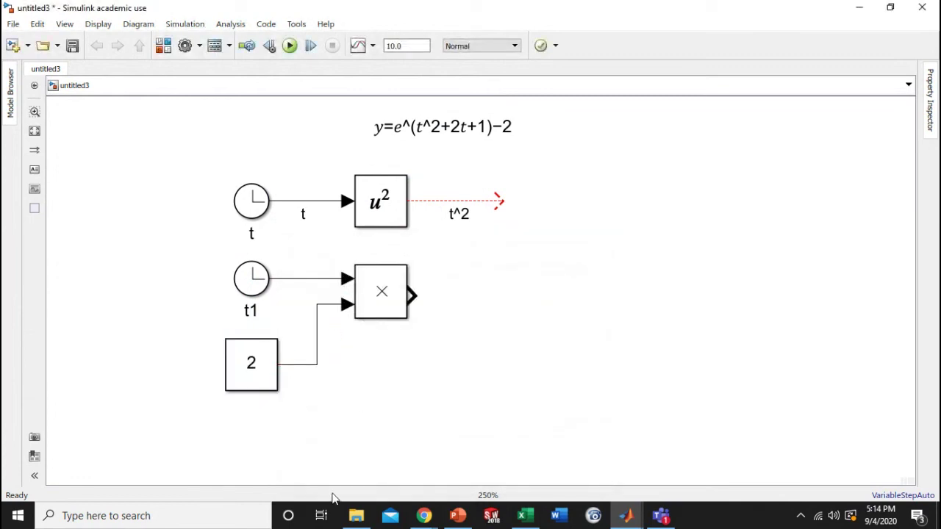
Draw an open signal line from the Product block and label it 2t, and label the t1 clock's signal t.
drag(412, 297, 466, 295)
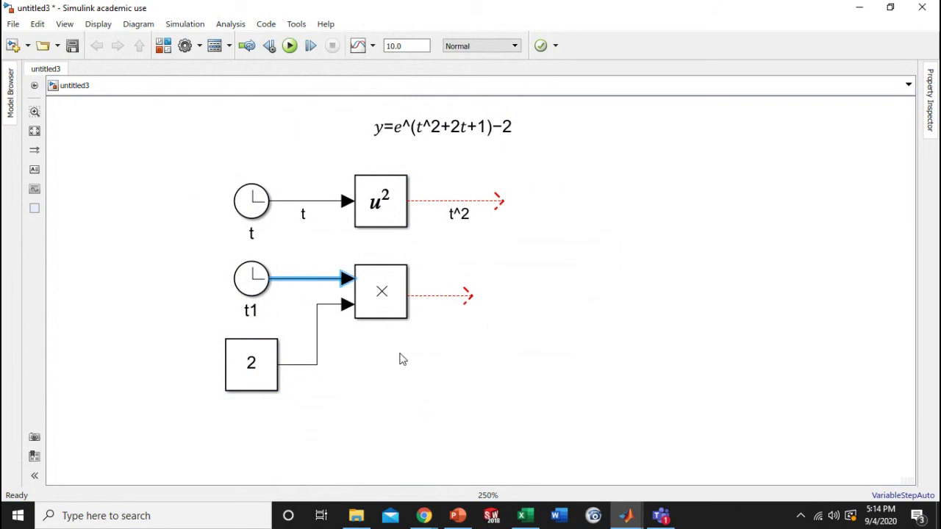
text(t)
double_click(441, 297)
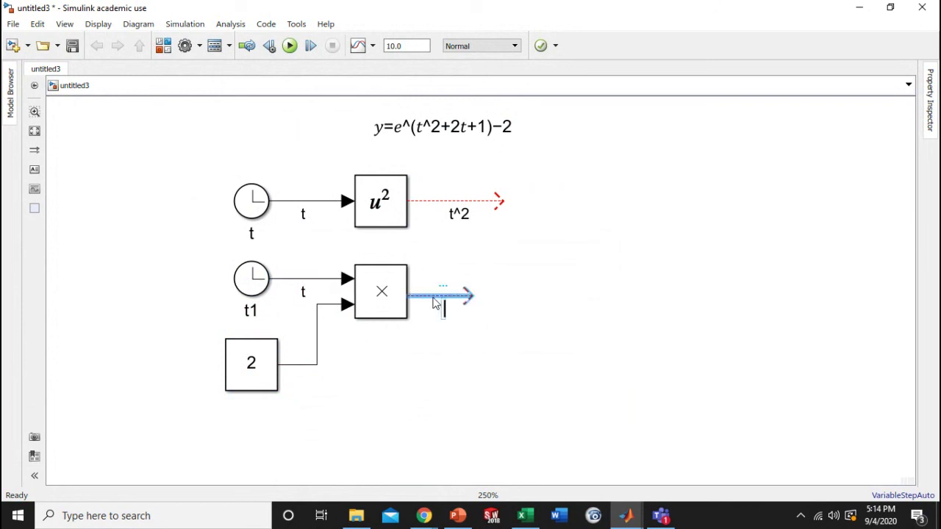
text(2t)
click(411, 422)
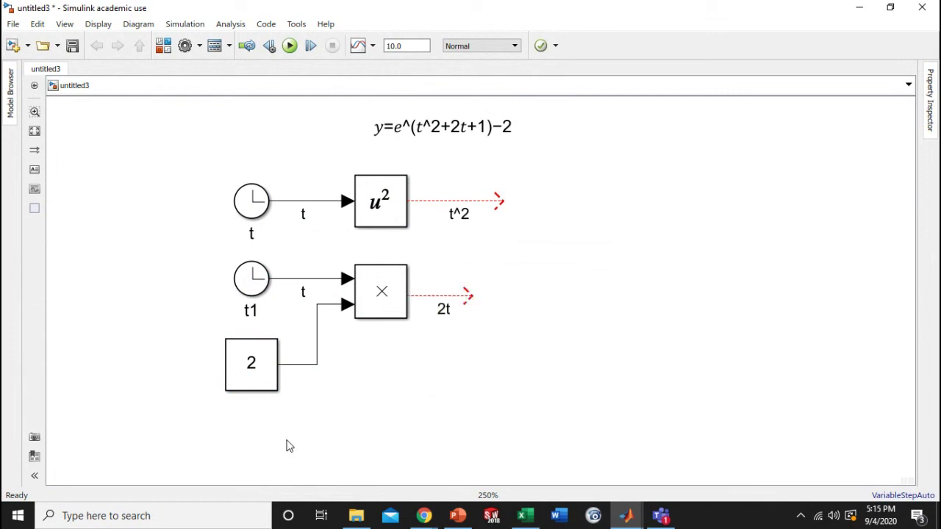
Delete the Product block, the constant 2 and the 2t signal, keeping the t1 clock and its labeled line.
drag(231, 413, 514, 300)
key(Delete)
key(Delete)
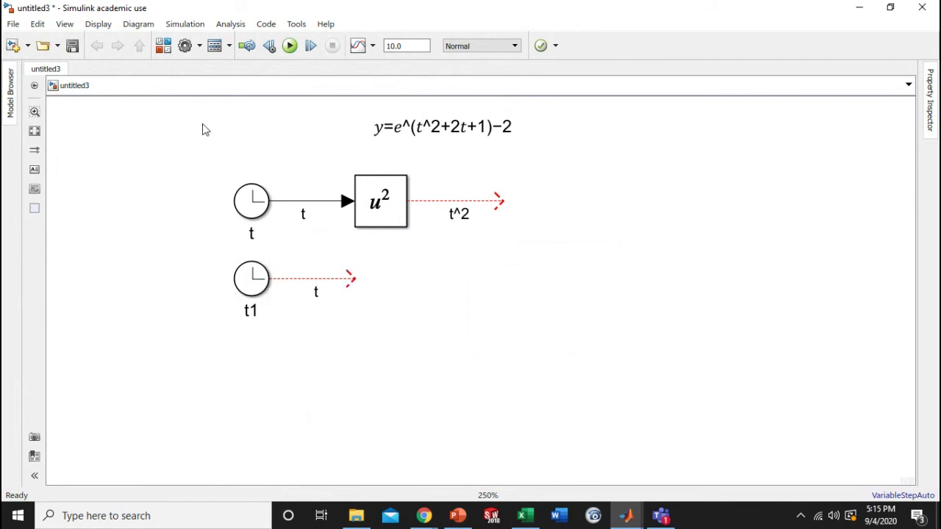
Attach a Gain block from the Math Operations library to the end of the t1 clock's signal and set its gain to 2.
click(165, 46)
scroll(295, 308, up, 1)
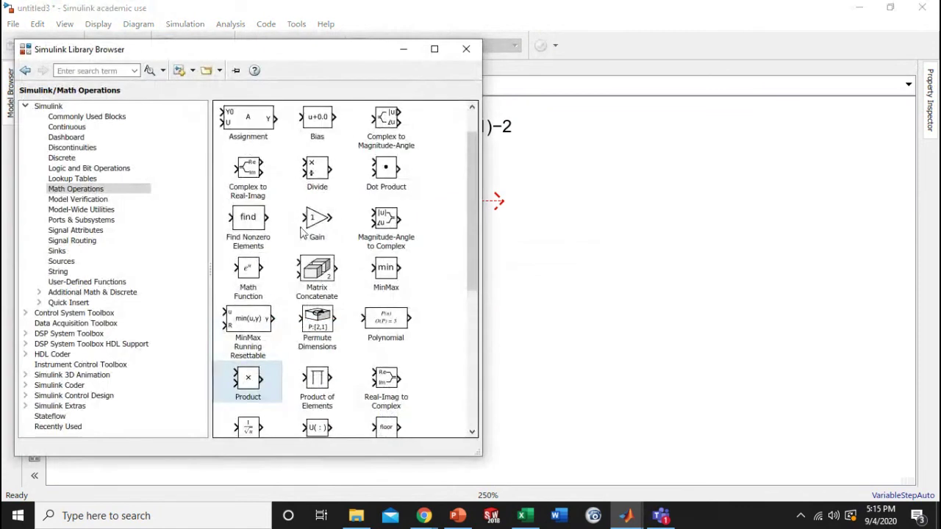
drag(317, 219, 378, 279)
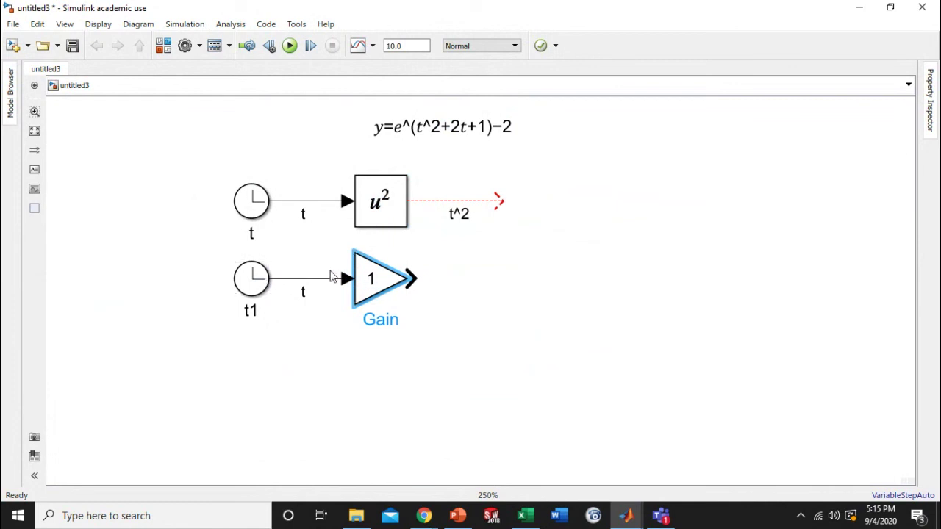
drag(383, 277, 368, 277)
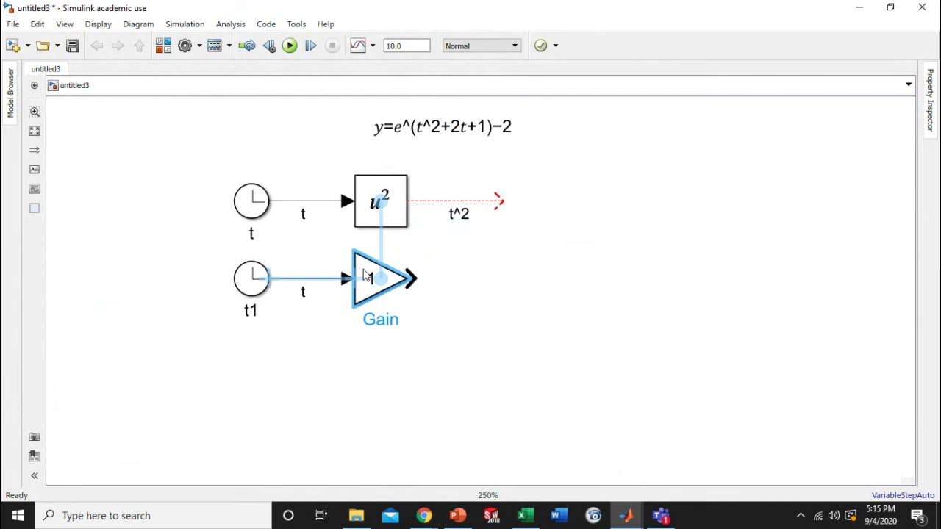
double_click(368, 277)
text(2)
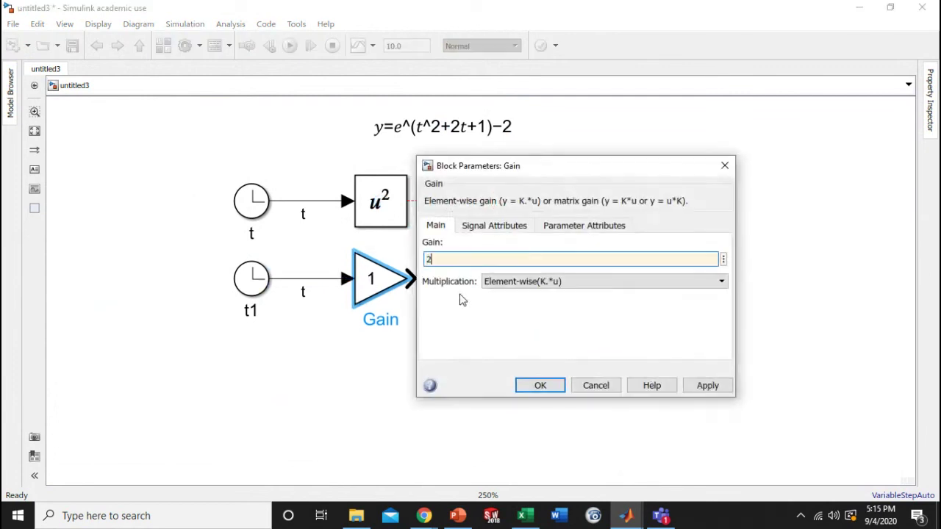
key(Return)
Draw an open signal line from the Gain block's output and label it 2t.
drag(416, 278, 502, 278)
double_click(454, 280)
text(2t)
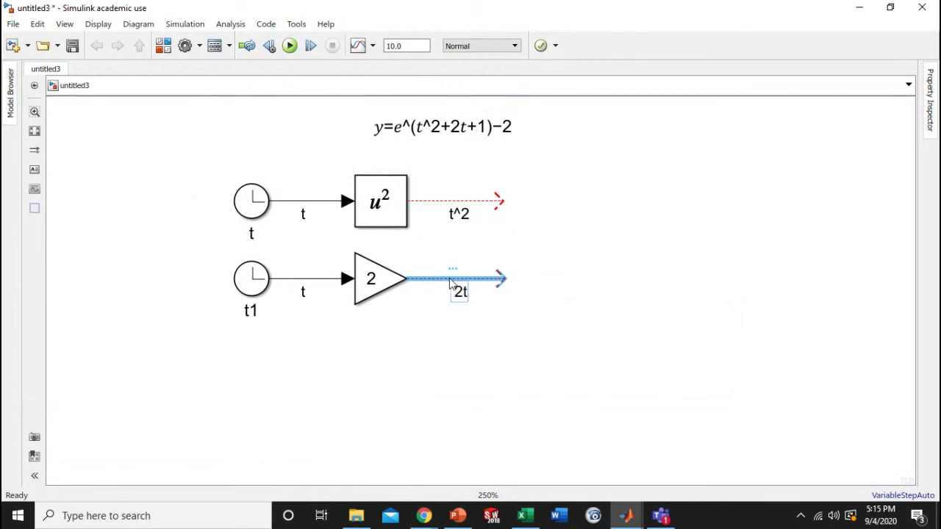
click(488, 343)
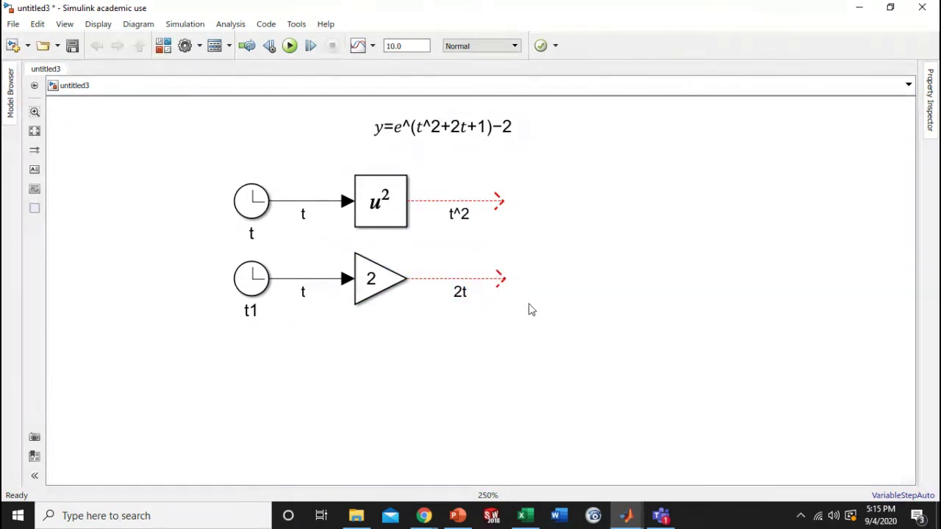
click(382, 301)
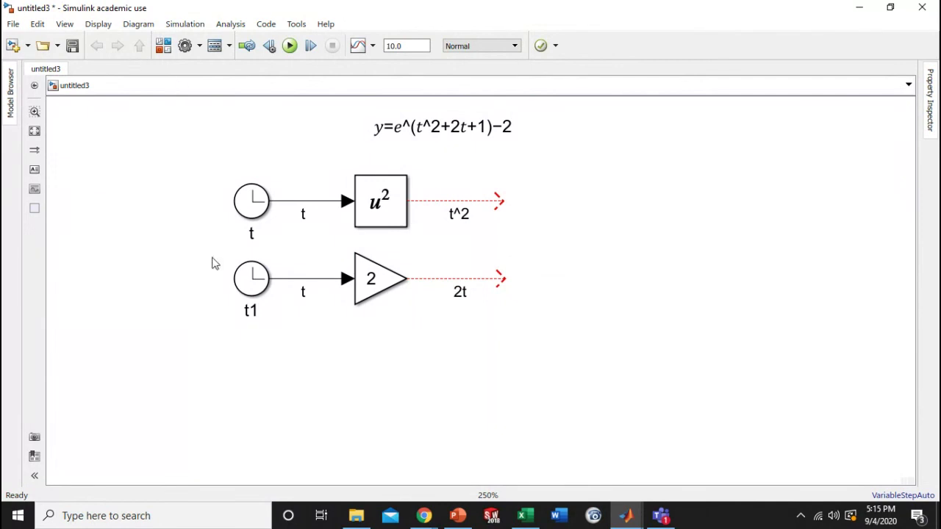
Add a Constant block with value 1 below the Gain block, with an open output line labeled 1.
double_click(323, 314)
text(const)
key(Return)
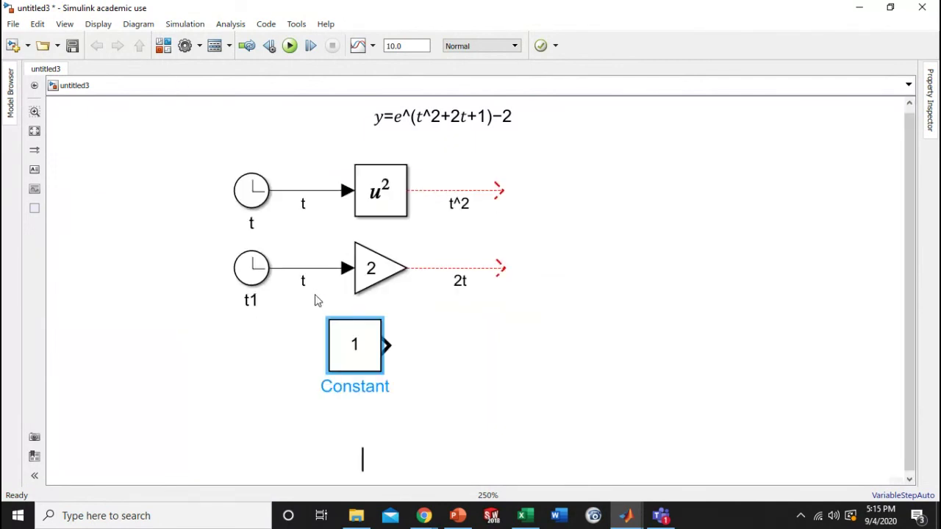
mouse_move(346, 346)
mouse_down()
mouse_move(378, 383)
mouse_move(500, 380)
mouse_up()
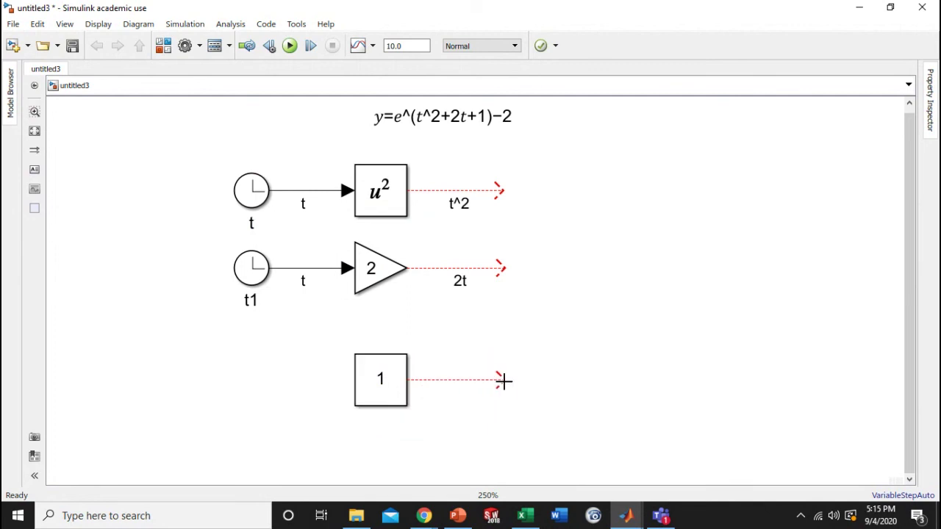
click(456, 381)
text(1)
click(537, 428)
scroll(491, 291, down, 1)
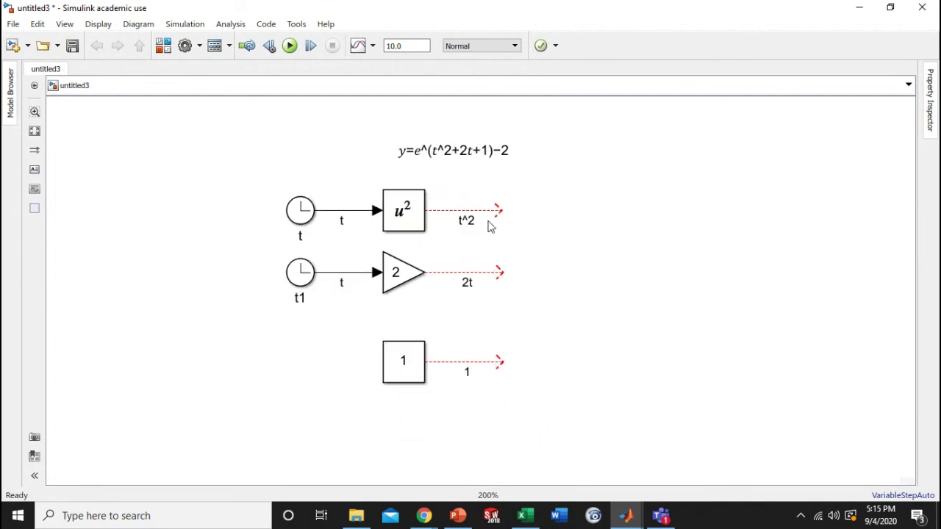
click(438, 160)
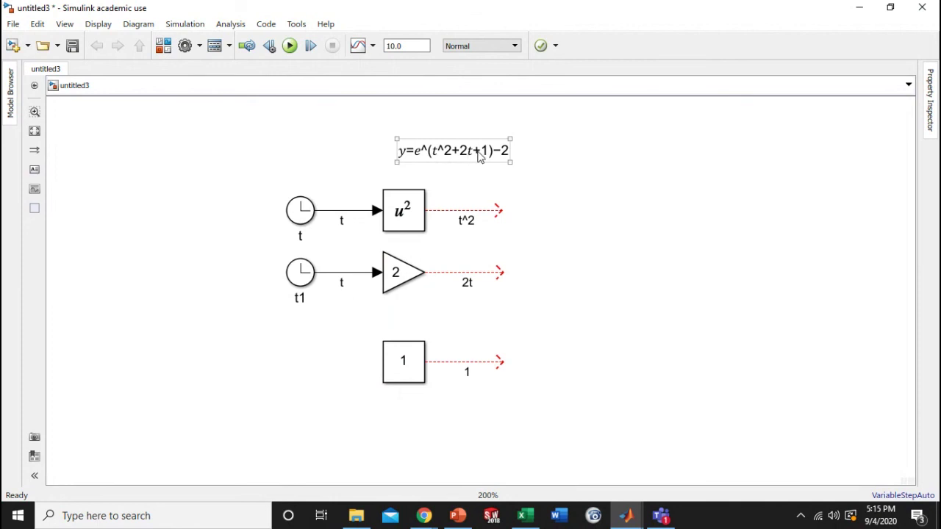
click(536, 274)
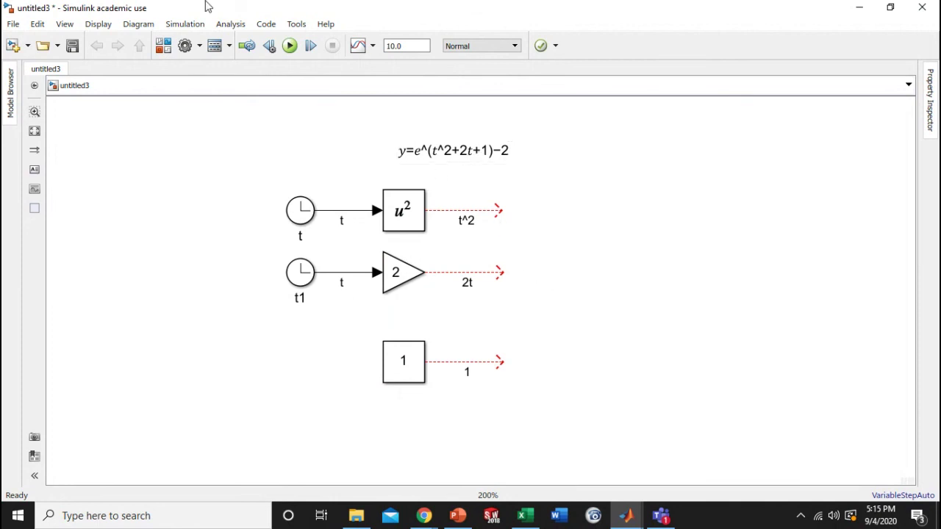
click(163, 46)
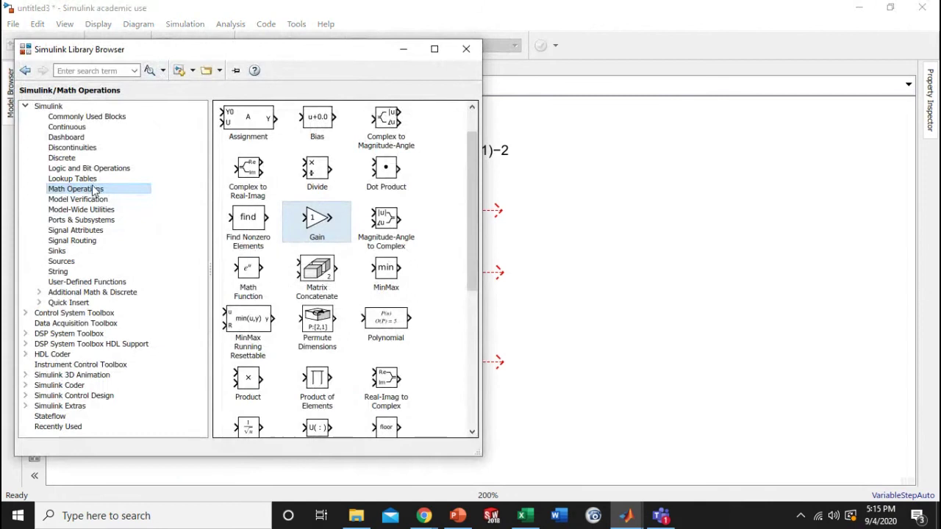
click(67, 127)
click(80, 116)
click(81, 189)
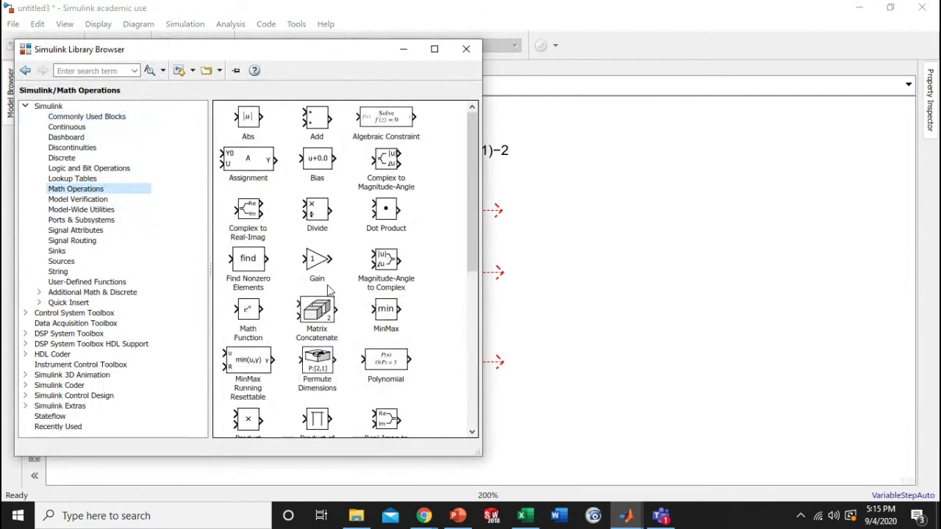
click(466, 48)
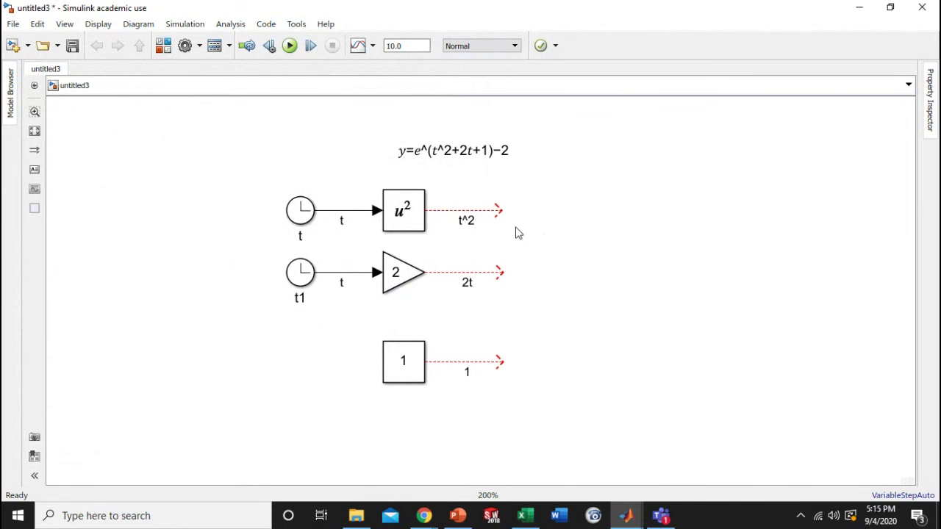
Insert an Add block beyond the open t^2 and 2t signal lines with the list of signs +++, and open its block parameters.
double_click(517, 231)
text(add)
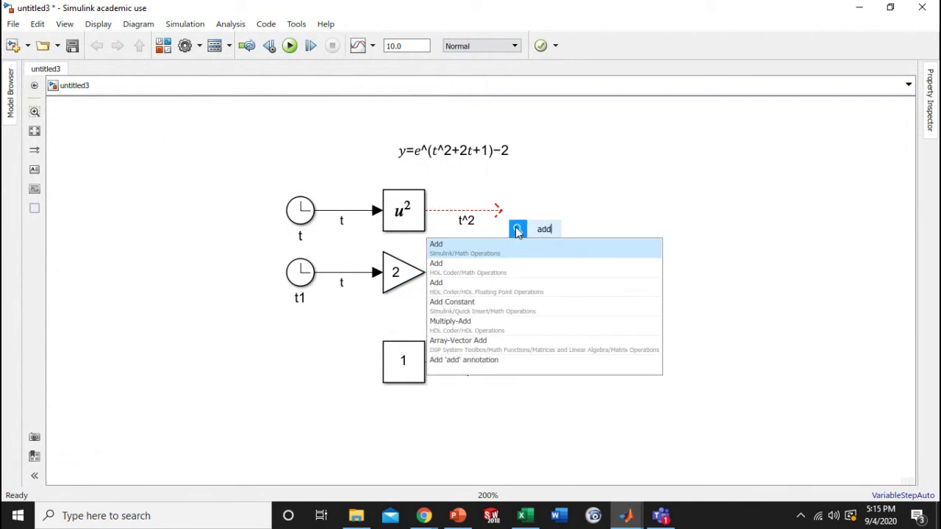
key(Return)
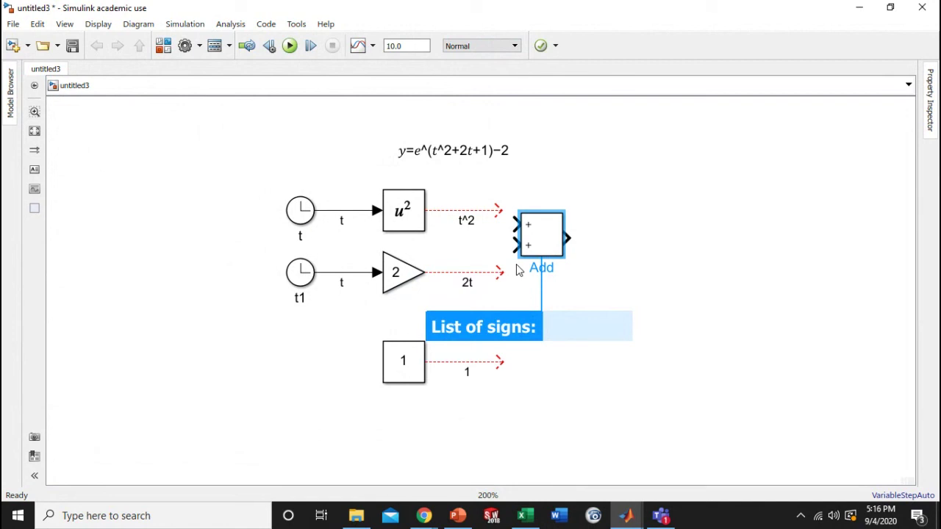
click(441, 147)
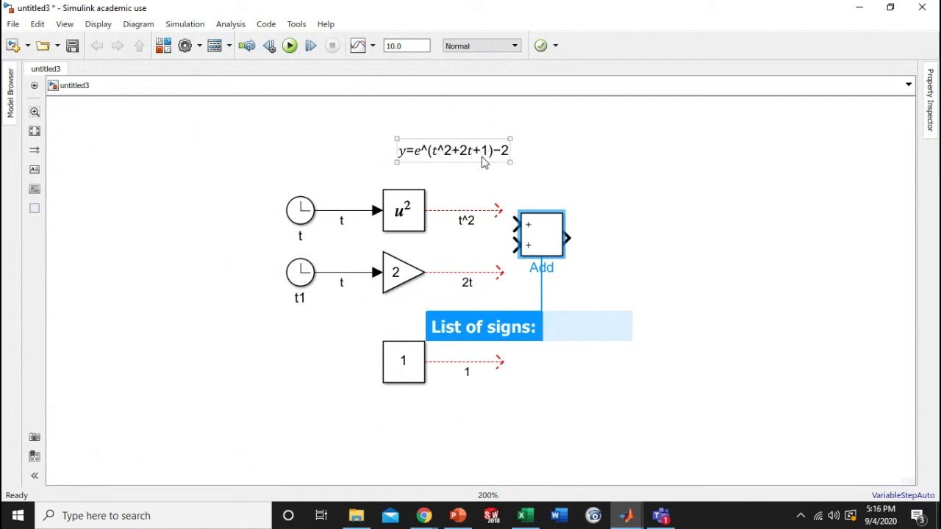
text(+++)
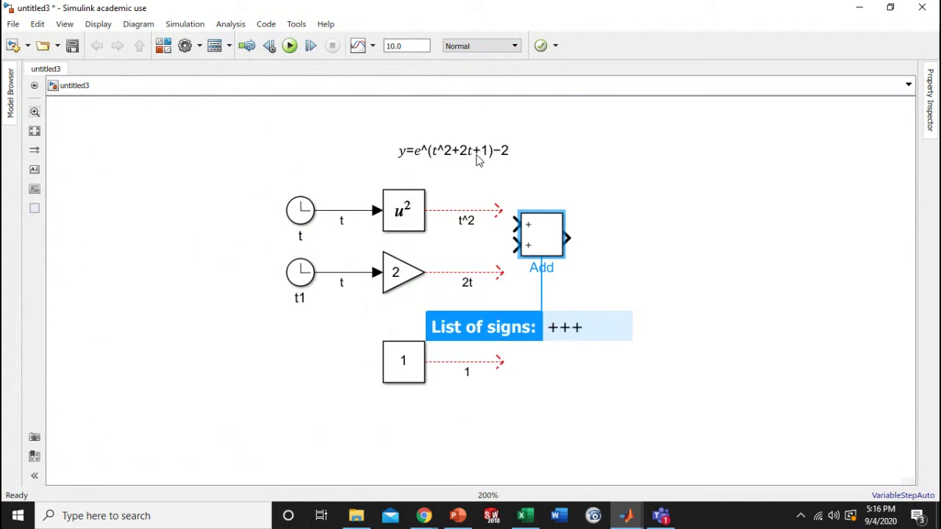
key(Return)
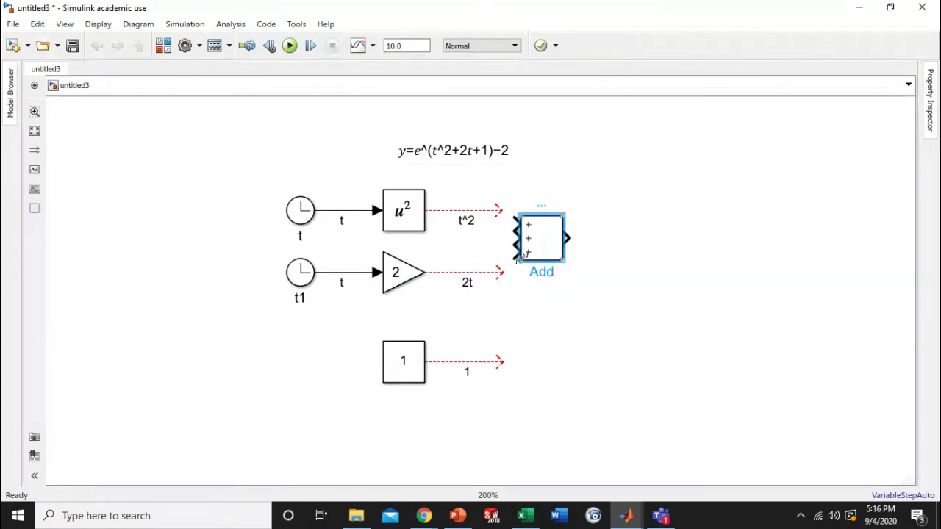
double_click(542, 248)
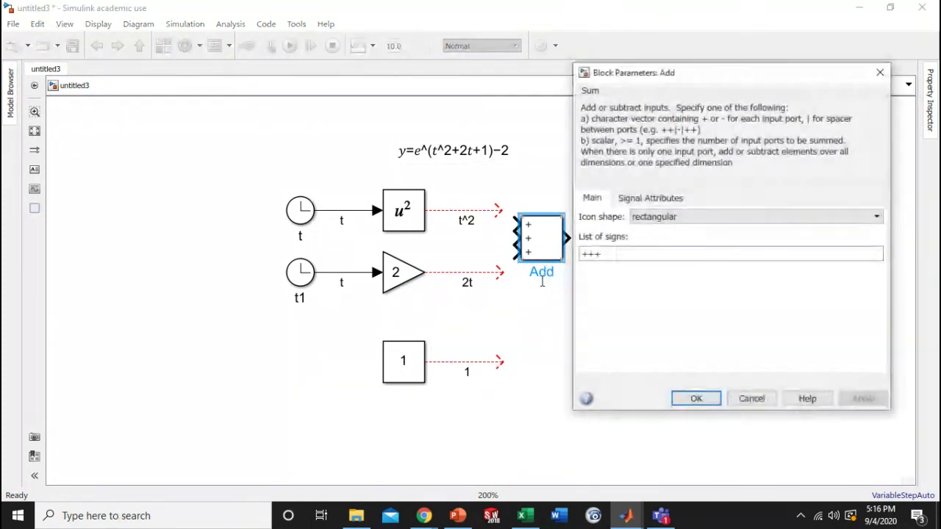
Close the Add block's parameters and reshape it into a tall, narrow block spanning the t^2, 2t and 1 signals.
double_click(604, 253)
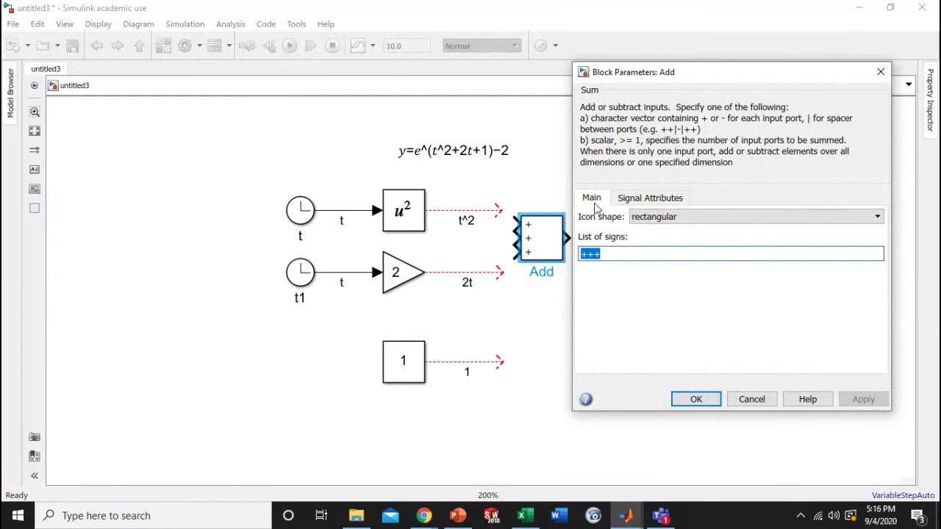
click(691, 398)
drag(554, 244, 558, 395)
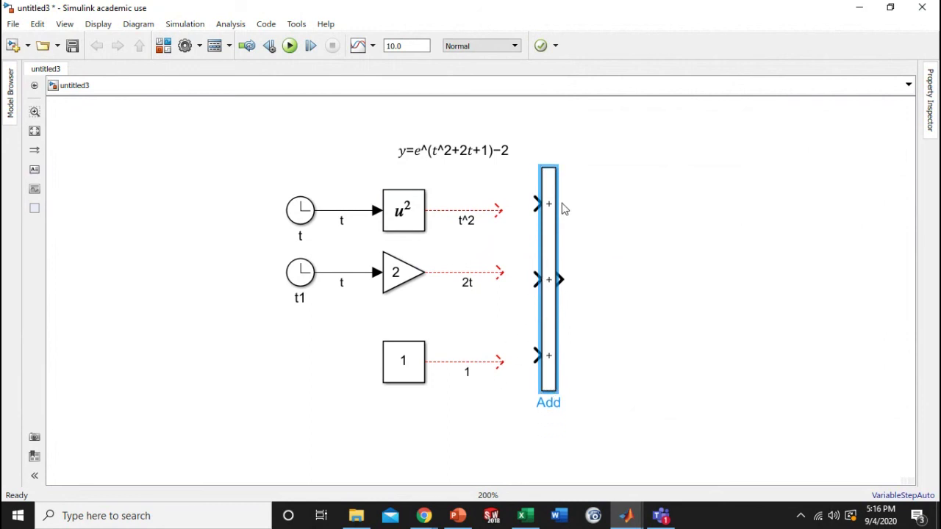
drag(553, 220, 553, 227)
Connect the t^2, 2t and 1 signals to the Add block's three inputs and align the t1 clock and Gain row with the middle input.
drag(500, 211, 538, 211)
drag(501, 272, 537, 287)
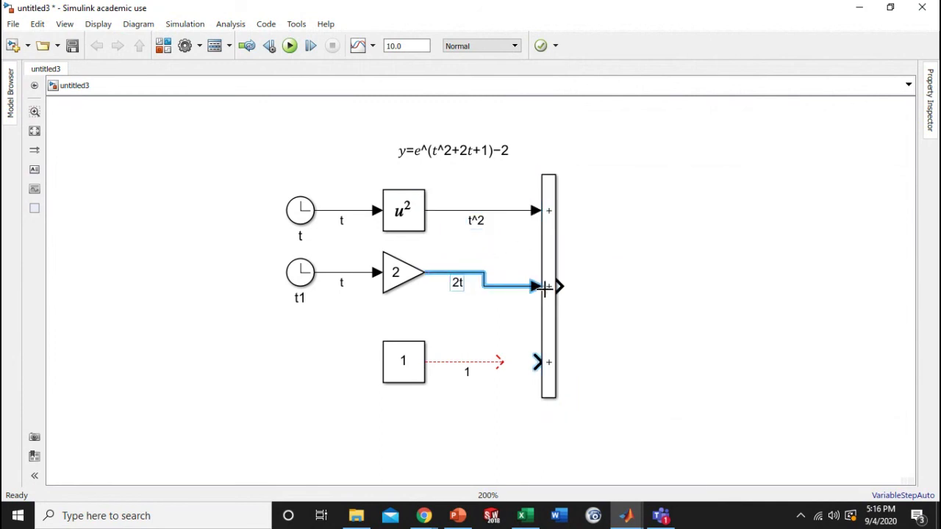
drag(499, 361, 538, 362)
drag(268, 252, 492, 312)
drag(399, 284, 400, 299)
click(611, 384)
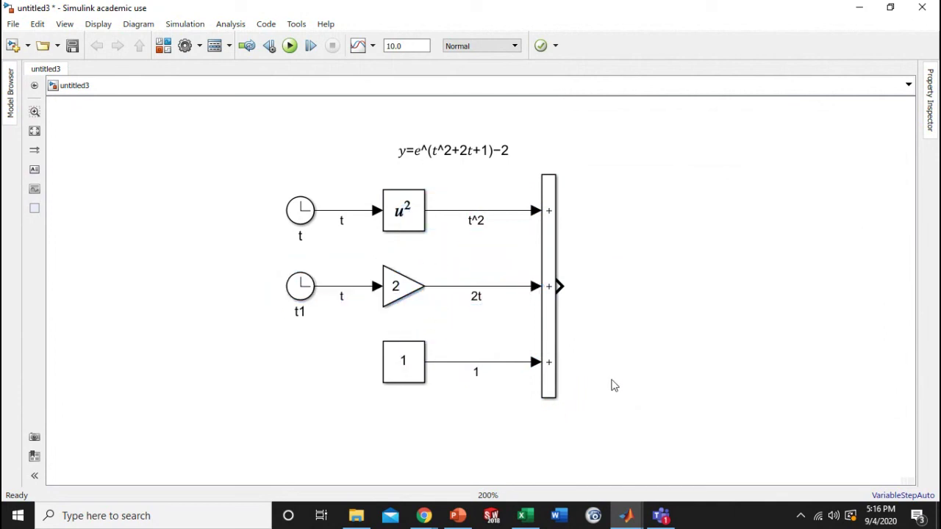
Shift all blocks and signals together toward the left side of the canvas, leaving the equation annotation in place.
drag(249, 167, 610, 384)
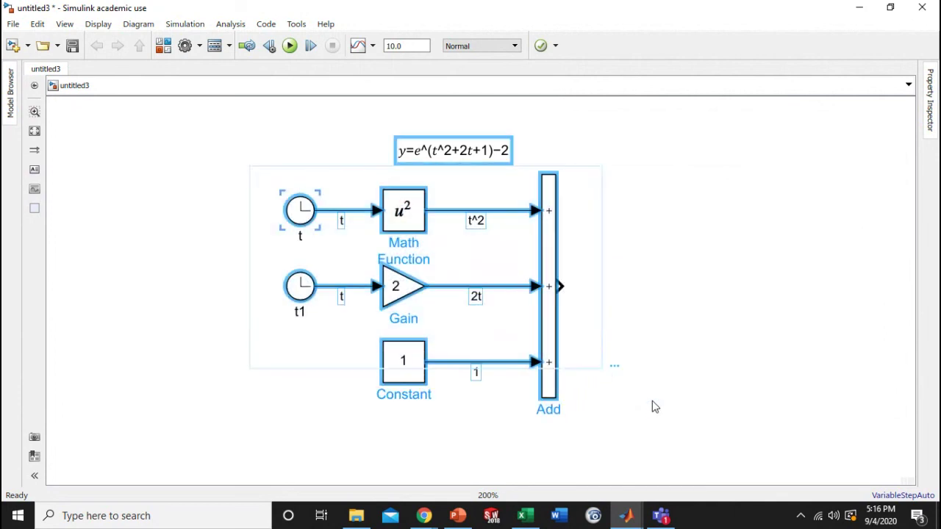
drag(633, 423, 258, 174)
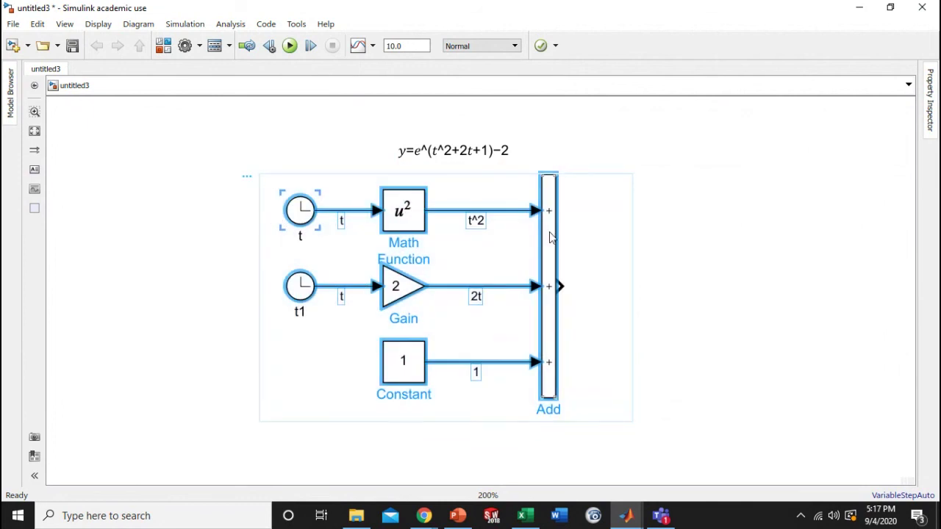
drag(550, 237, 419, 243)
click(447, 165)
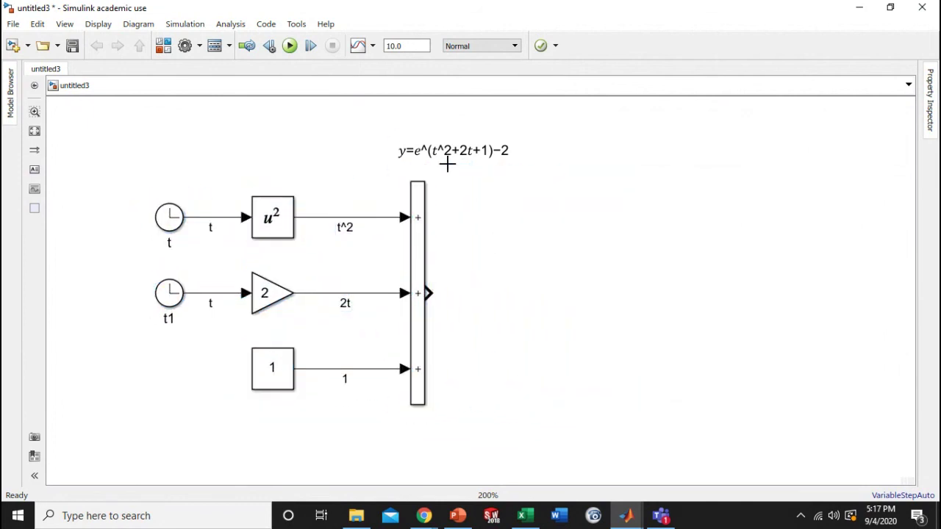
Draw an open signal line from the Add block's output and label it t^2+2t+1, copied from the equation annotation.
click(446, 151)
click(440, 152)
drag(430, 150, 490, 150)
key(ctrl+c)
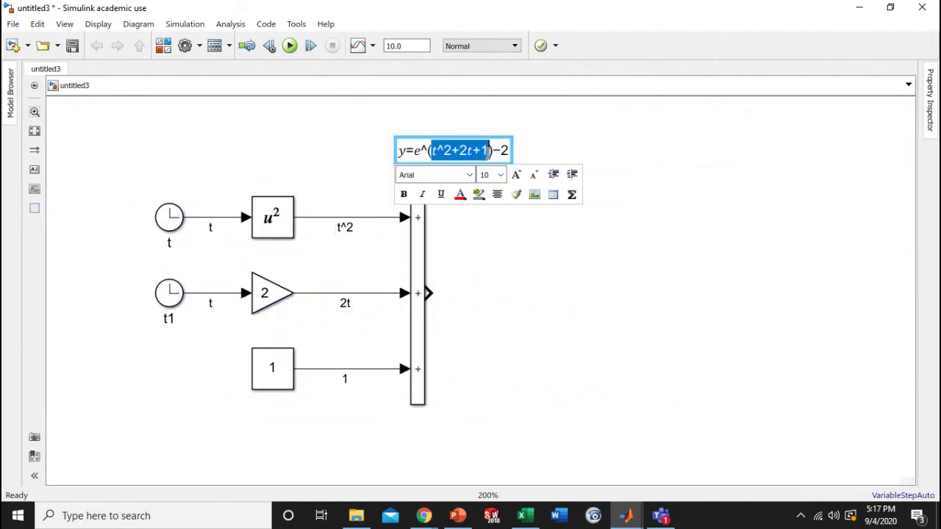
click(527, 319)
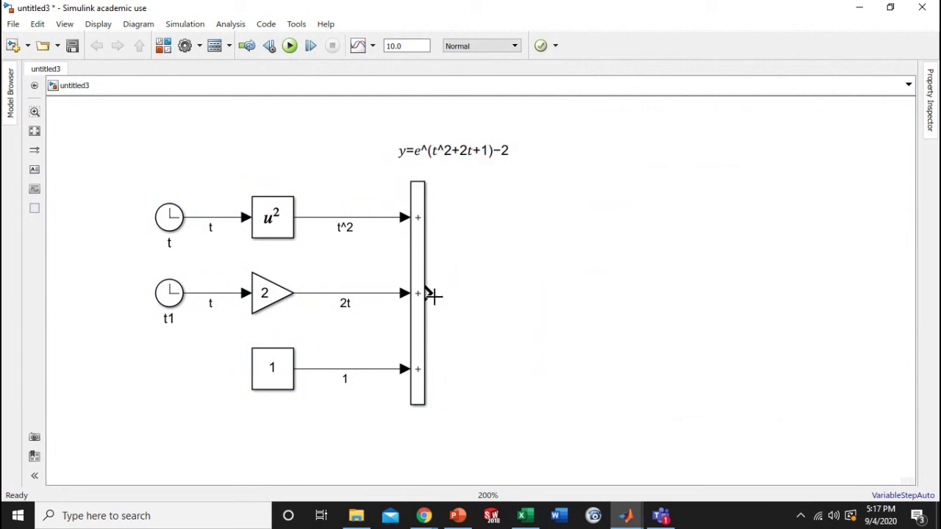
drag(431, 294, 545, 294)
double_click(472, 295)
key(ctrl+v)
click(535, 357)
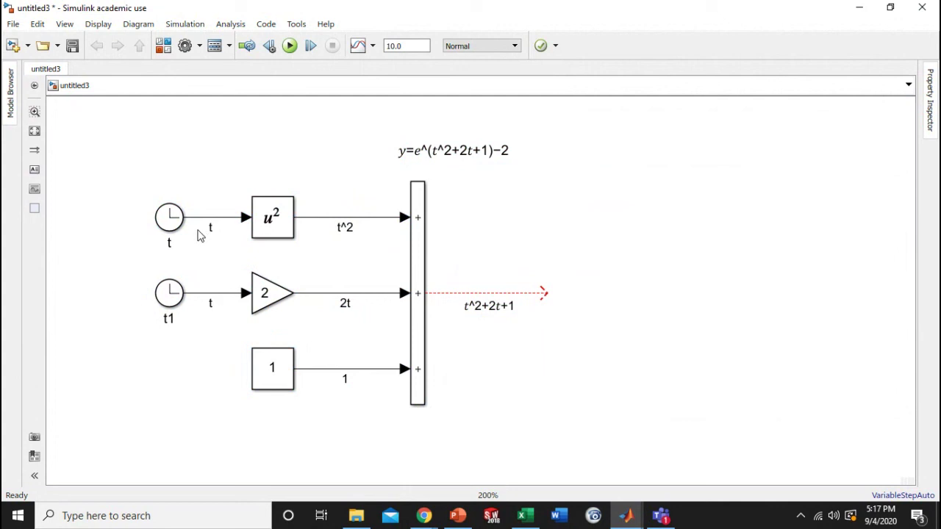
Delete the t1 clock and feed the Gain block from a branch off the t clock's signal line.
click(176, 296)
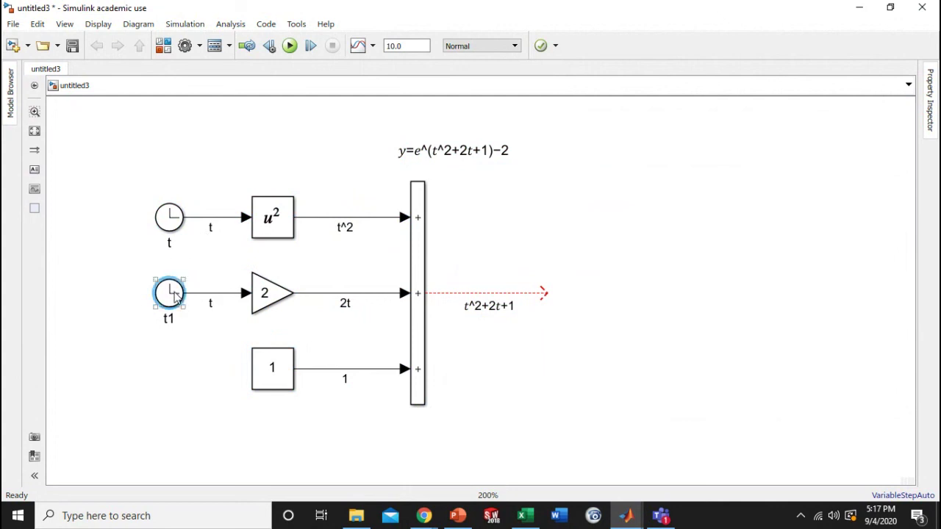
key(Delete)
drag(180, 296, 203, 218)
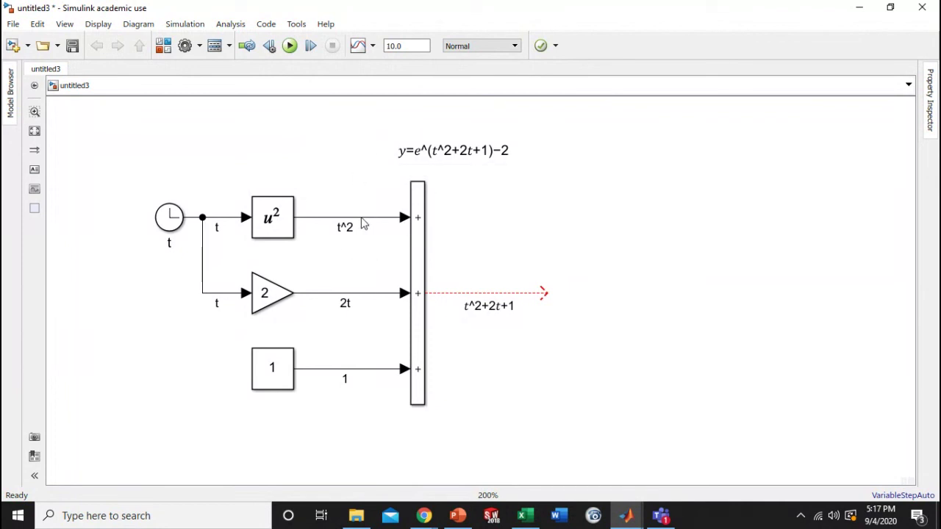
Try branching an open, labeled line off the t^2 signal above the Add block, and delete the branch.
mouse_move(361, 218)
mouse_down()
mouse_move(365, 140)
mouse_move(443, 120)
mouse_move(359, 214)
mouse_up()
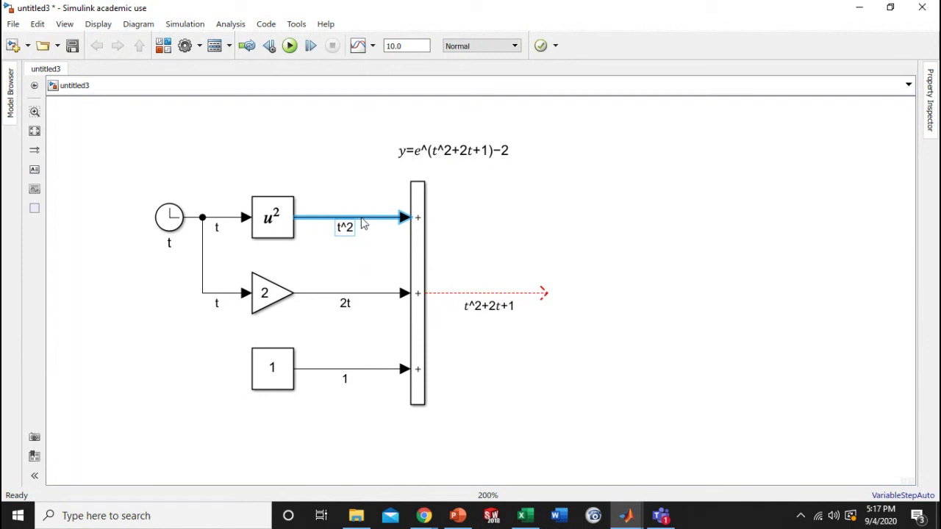
drag(362, 219, 689, 168)
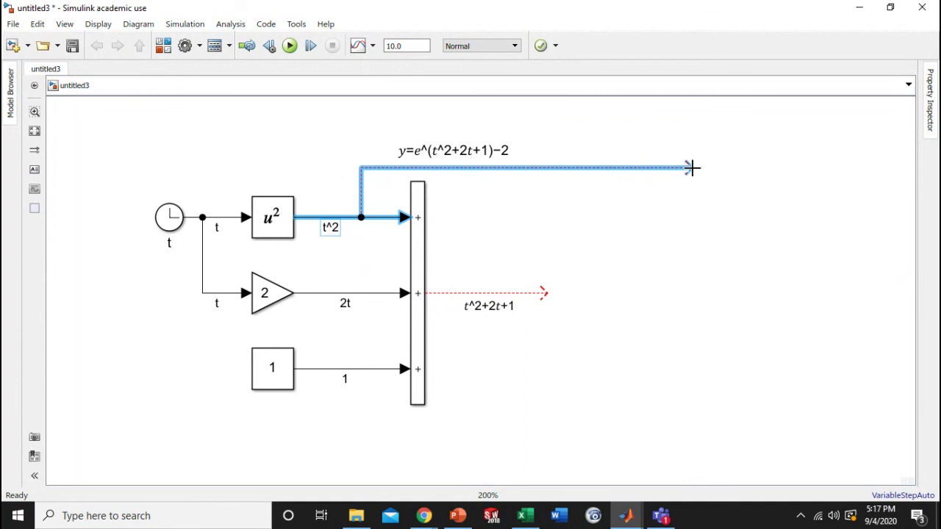
double_click(588, 169)
click(562, 196)
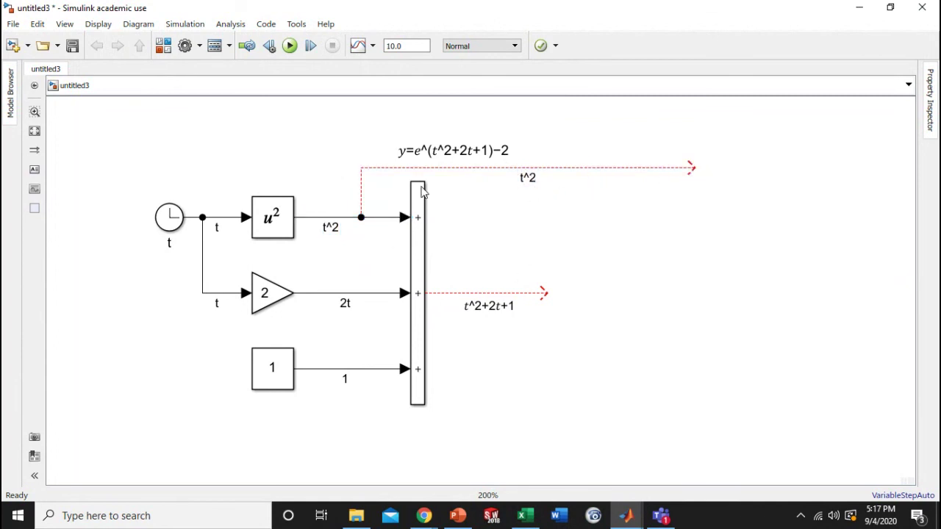
click(621, 169)
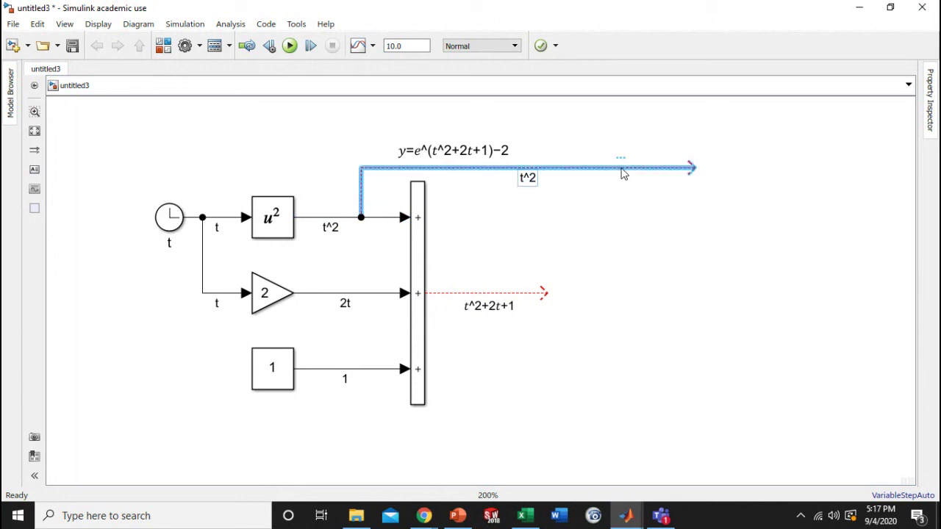
key(Delete)
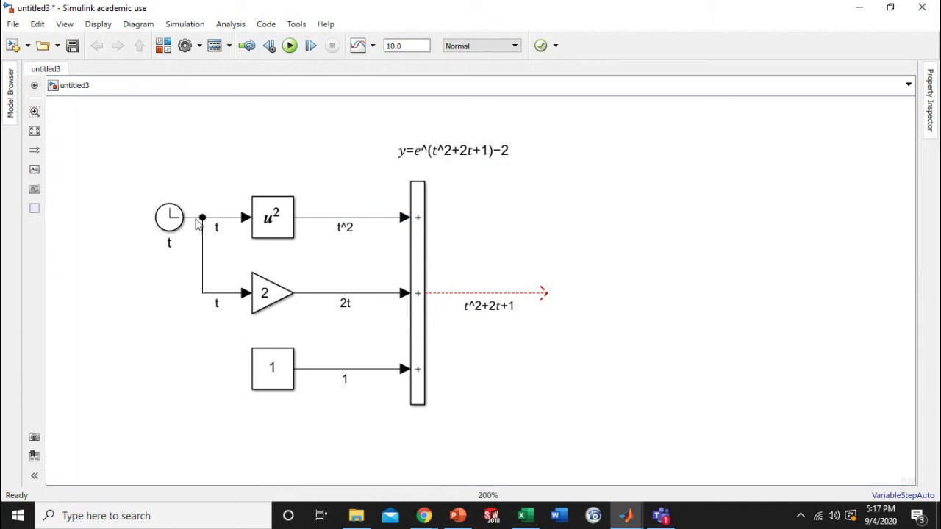
Compact the layout by moving the t clock and the Add block closer to their neighbors and shortening the t^2+2t+1 line.
drag(208, 215, 176, 216)
click(183, 302)
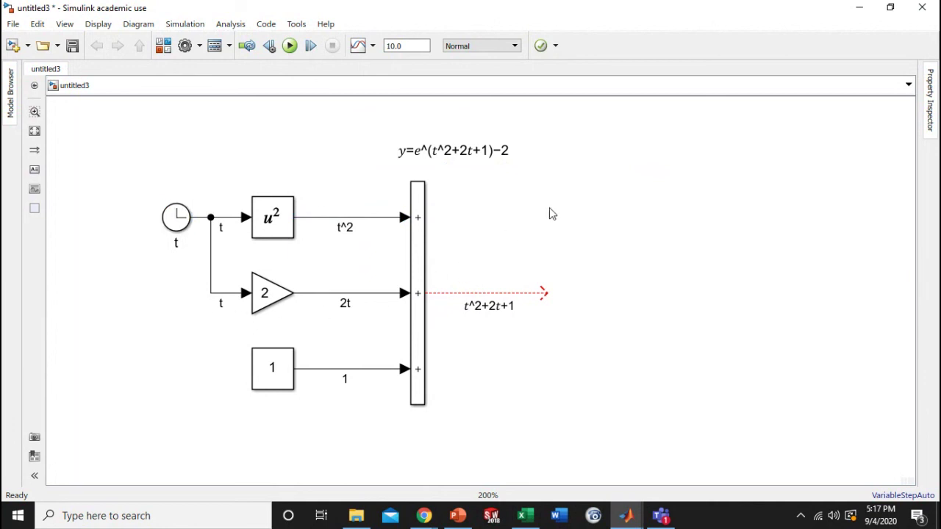
drag(418, 235, 368, 235)
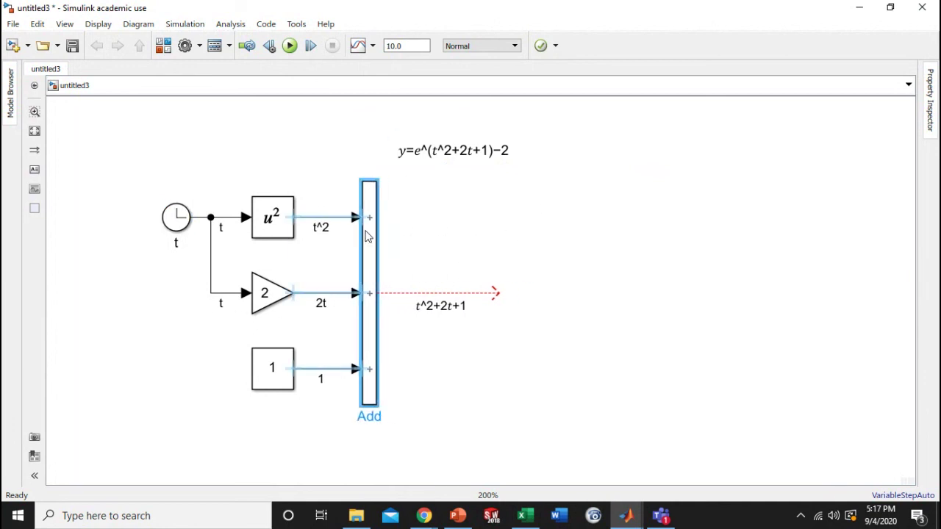
click(416, 358)
drag(498, 292, 424, 305)
click(445, 331)
Add an e^u Math Function block from the Math Operations library at the end of the t^2+2t+1 signal.
click(424, 163)
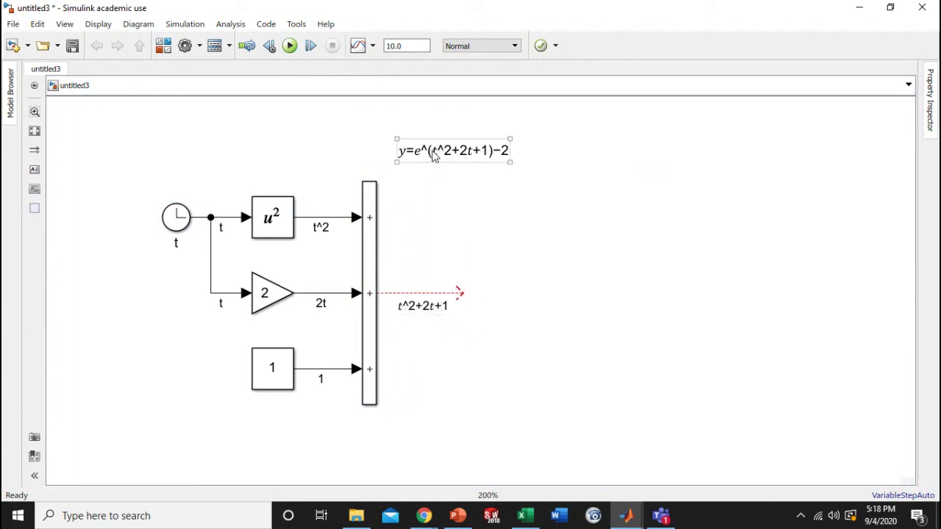
click(434, 134)
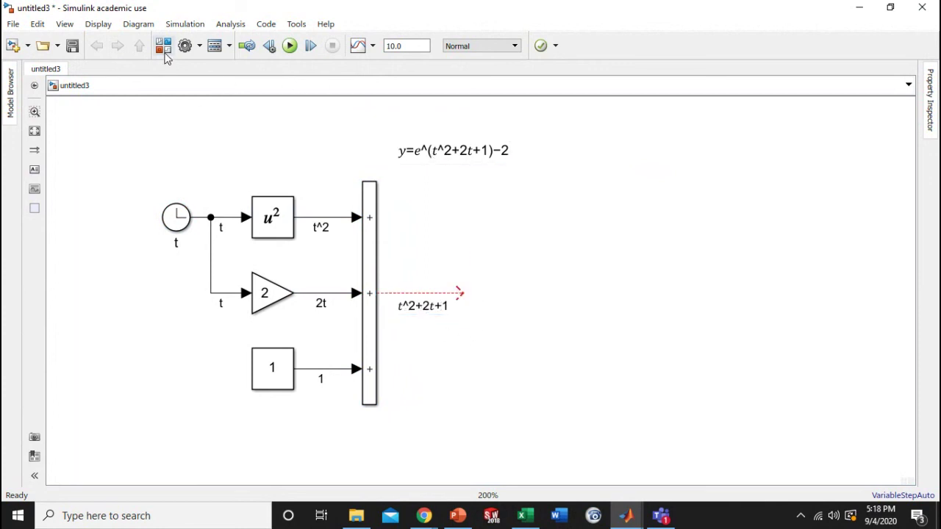
click(164, 48)
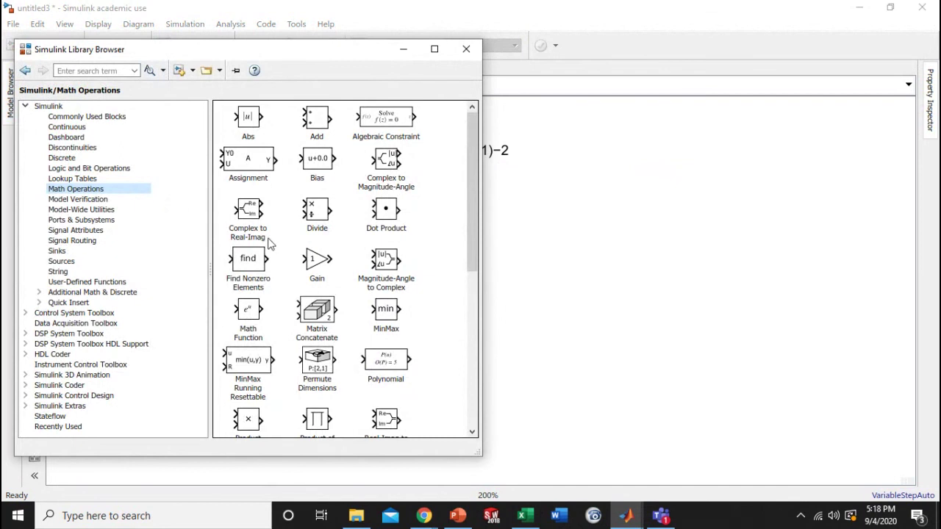
drag(250, 313, 455, 294)
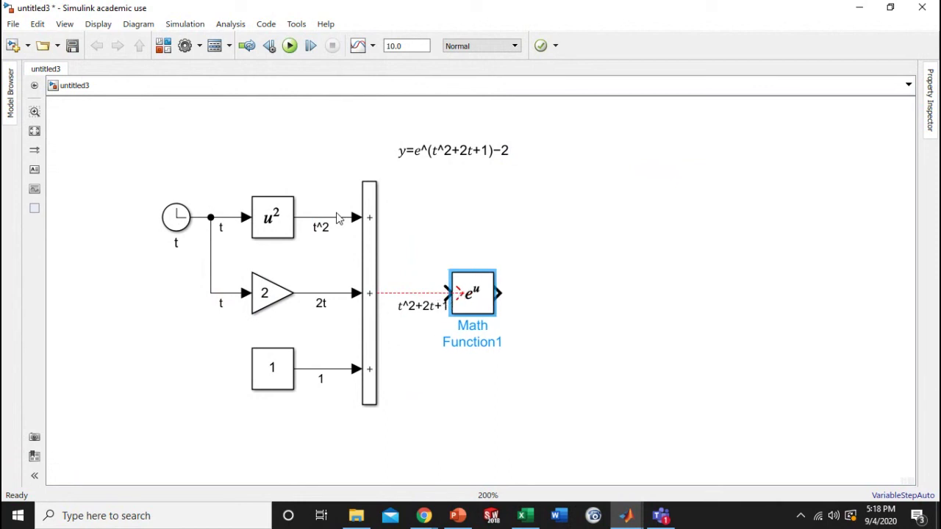
Draw a long open signal line from the e^u block's output and label it e^(t^2+2t+1), copied from the equation annotation.
click(453, 152)
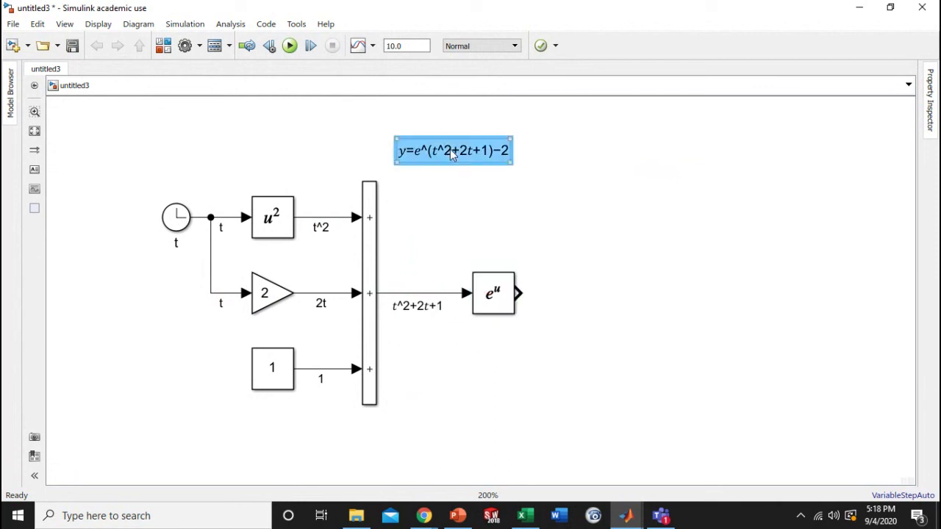
drag(421, 156, 498, 147)
key(ctrl+c)
click(416, 142)
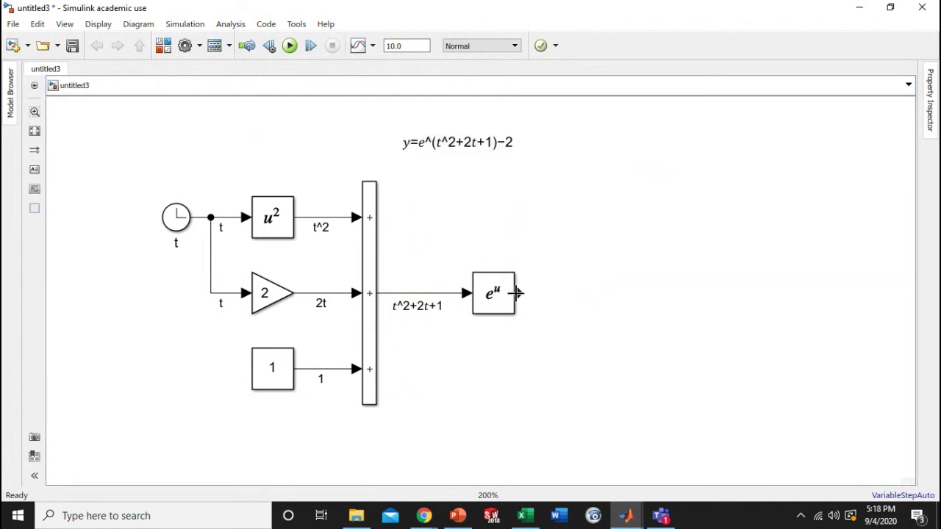
drag(517, 293, 605, 294)
double_click(556, 301)
key(ctrl+v)
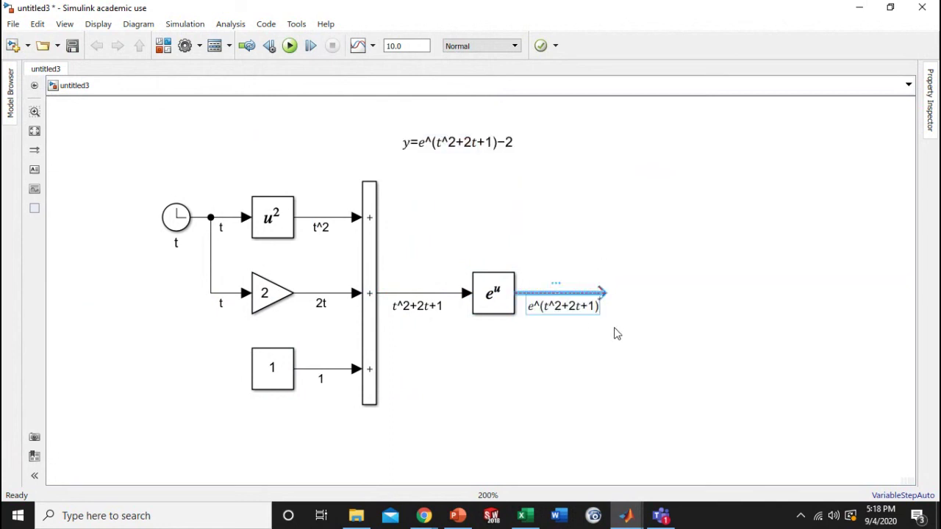
click(626, 271)
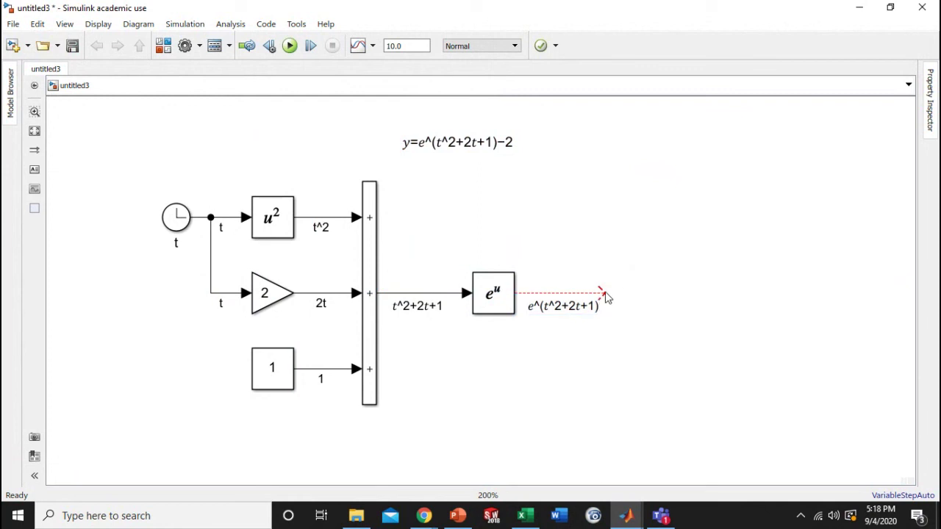
drag(605, 295, 634, 293)
click(438, 153)
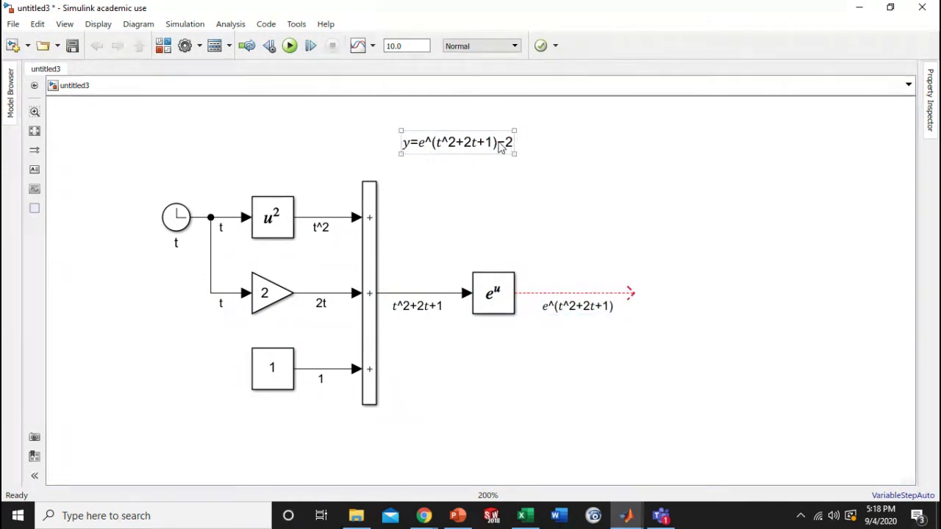
click(465, 177)
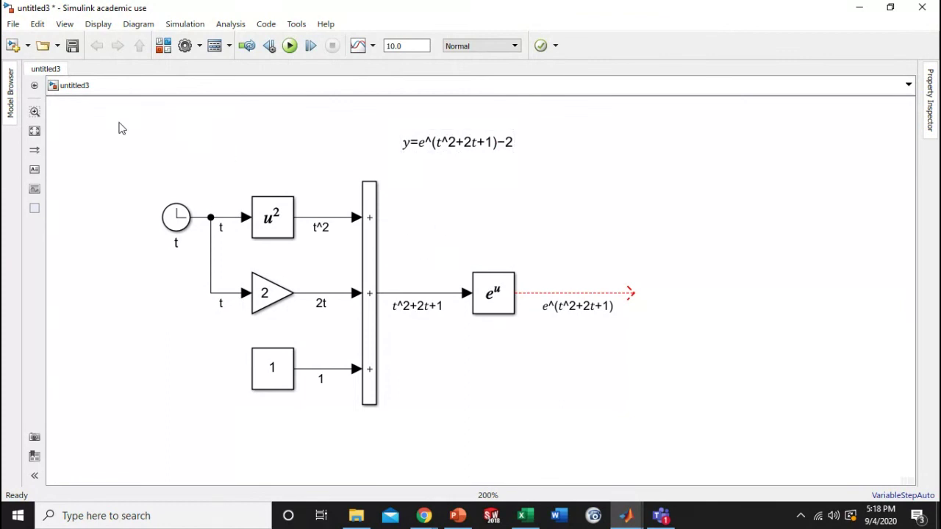
Insert an Add block at the end of the e^(t^2+2t+1) signal, make it tall and narrow, and align its first input with the line.
drag(449, 353, 387, 353)
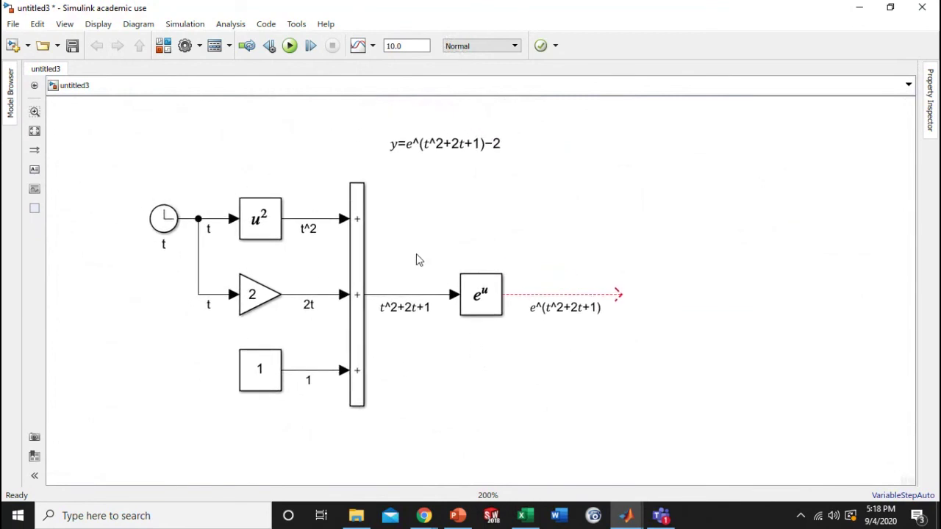
click(472, 155)
mouse_move(479, 226)
mouse_down()
mouse_move(456, 177)
mouse_move(413, 242)
mouse_move(412, 213)
mouse_up()
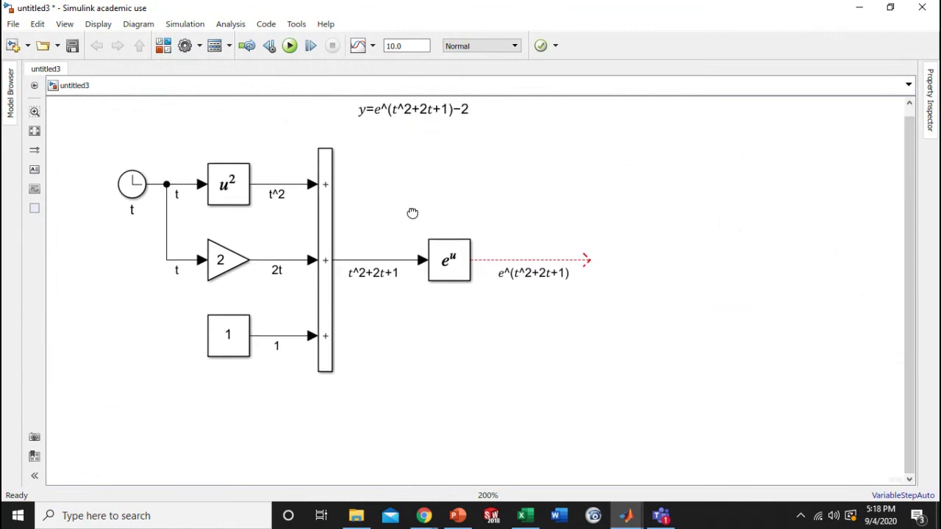
double_click(588, 266)
text(add)
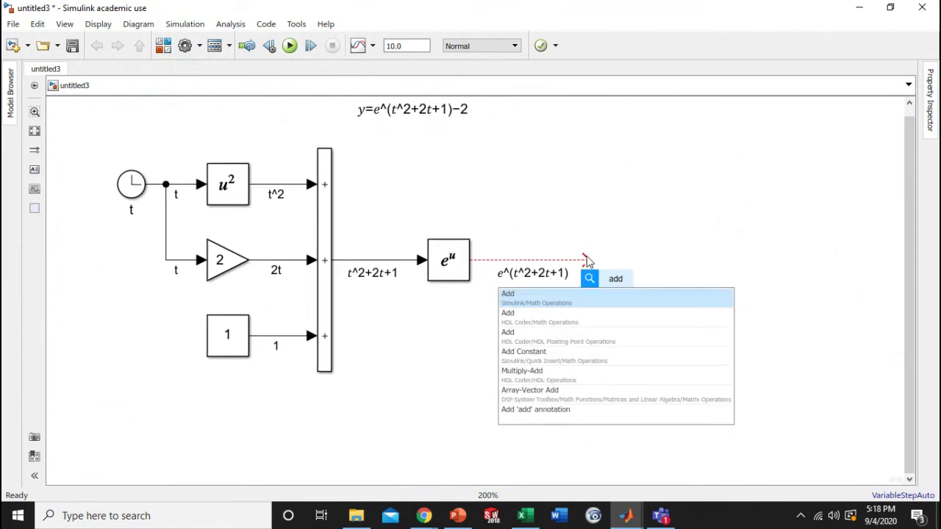
key(Return)
drag(610, 277, 622, 432)
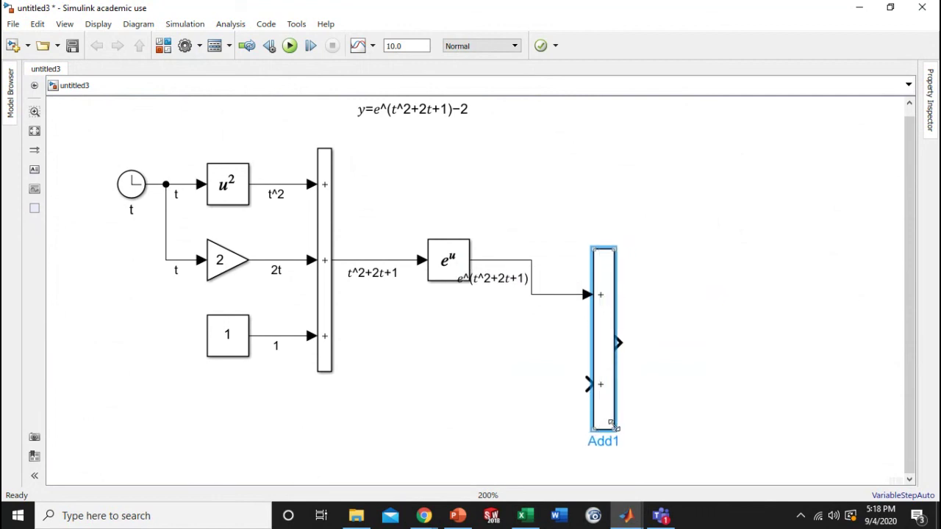
drag(609, 425, 600, 390)
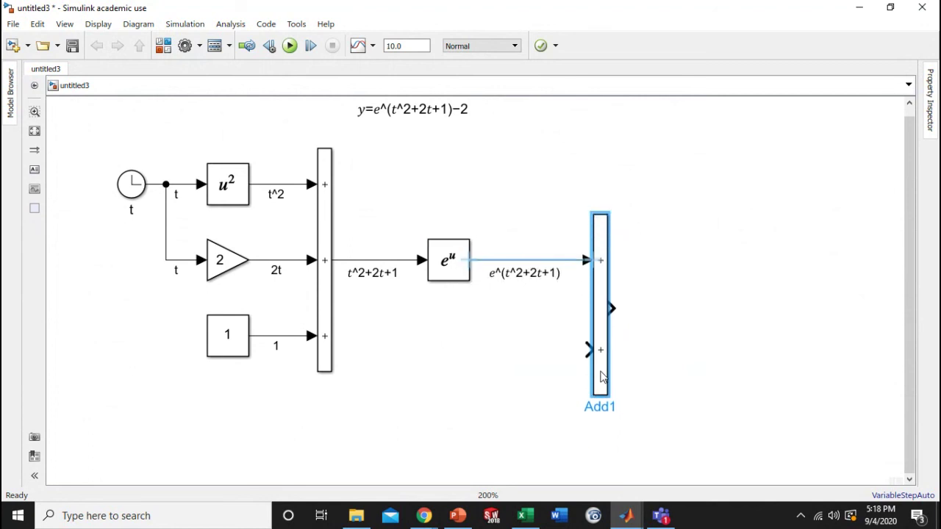
click(559, 361)
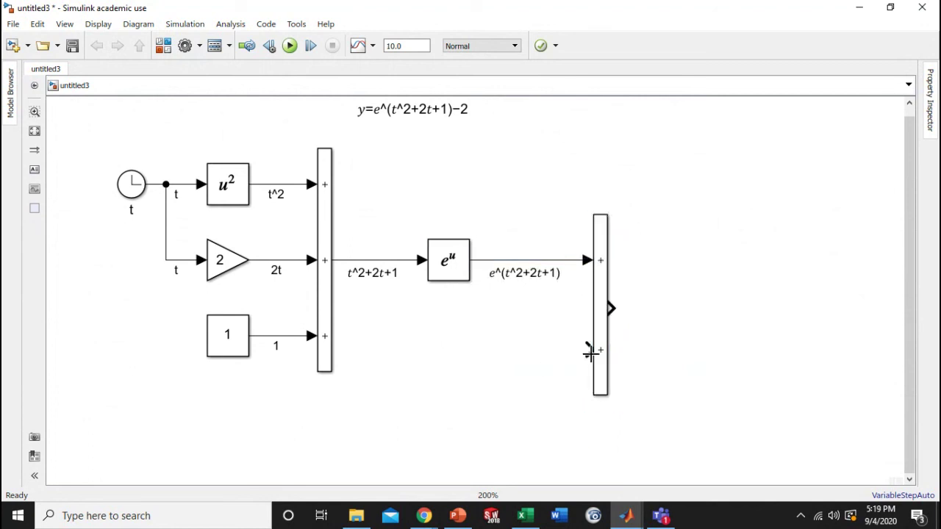
Copy the constant 1 block below the e^u block, connect it to the new Add block's second input, and set its value to 2.
click(226, 339)
drag(225, 339, 466, 353)
click(531, 356)
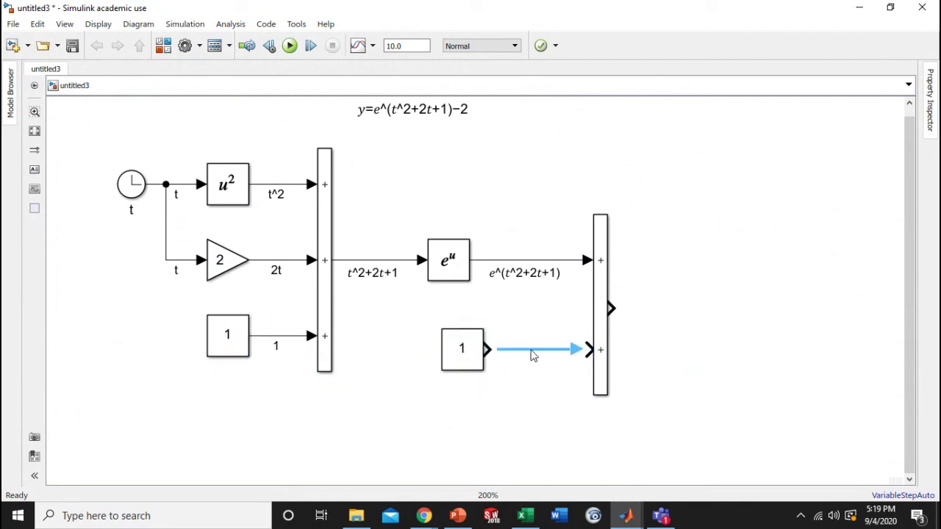
double_click(468, 356)
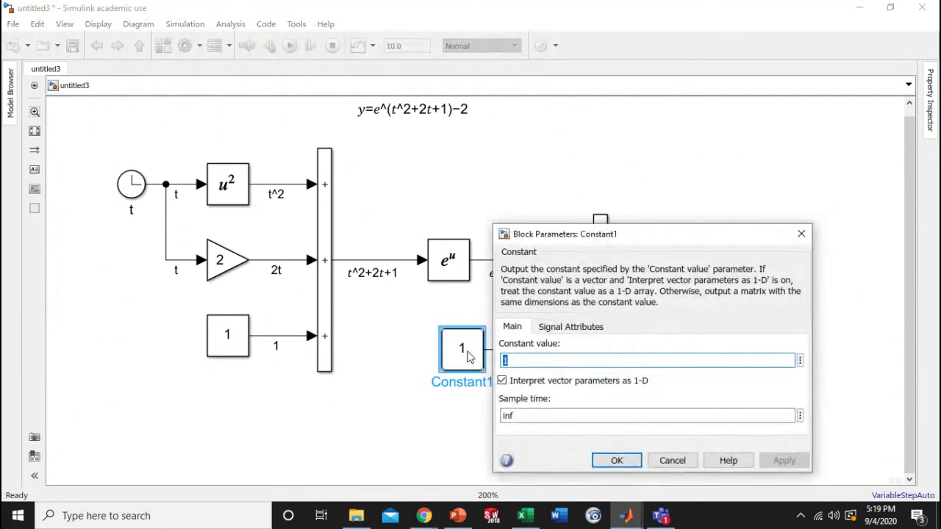
text(2)
key(Return)
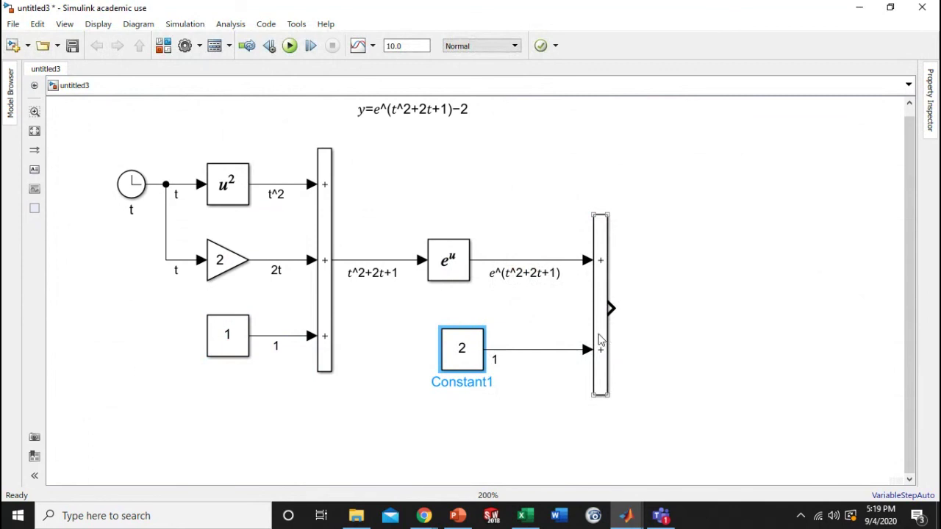
Set the list of signs of the Add block after e^u to +- so the constant is subtracted.
double_click(600, 356)
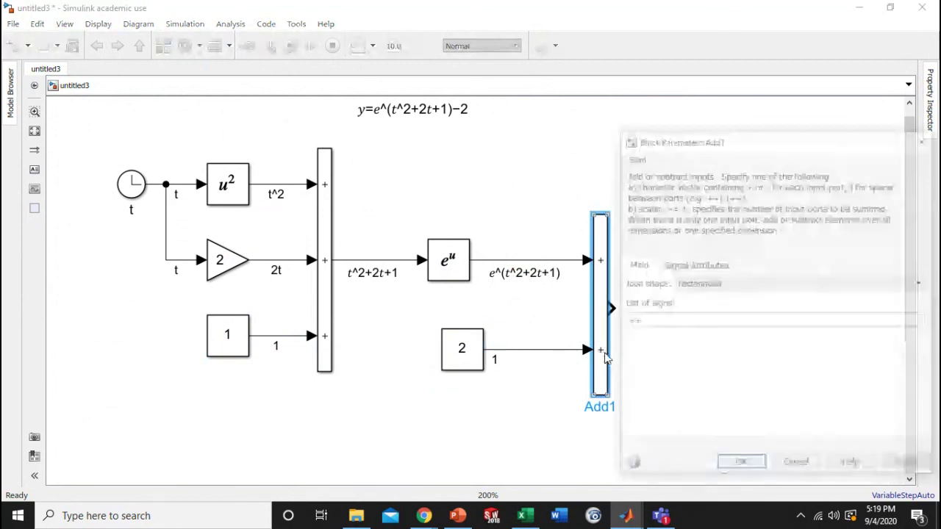
text(0)
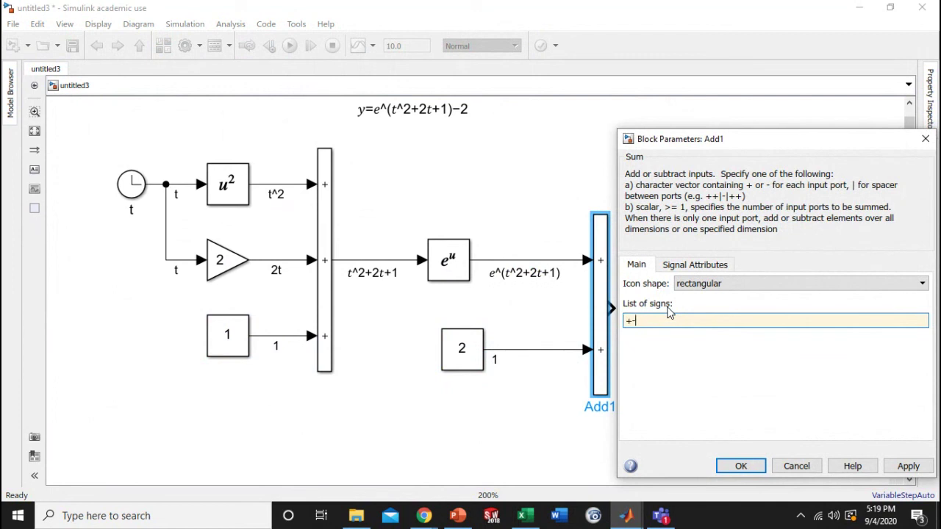
click(739, 466)
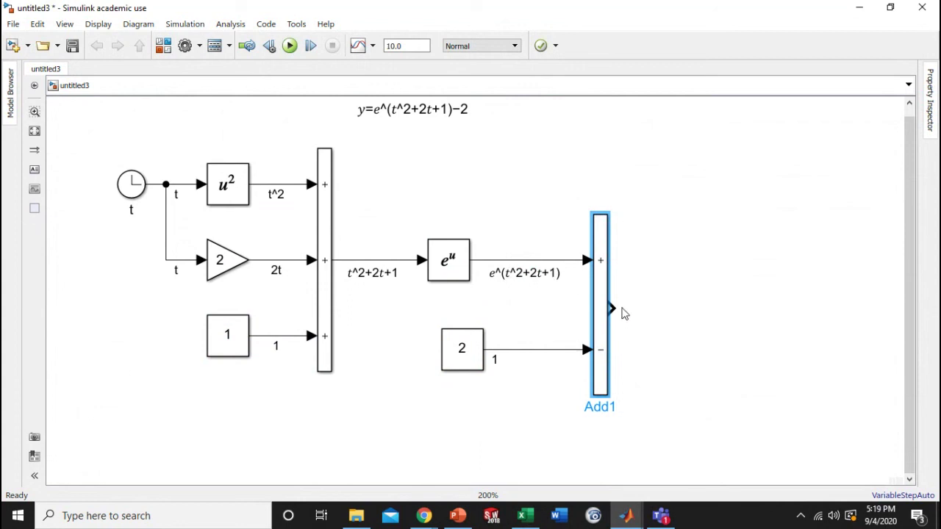
Draw a long open signal line from the subtracting block's output and label it e^(t^2+2t+1)-2, copied from the equation annotation.
drag(621, 314, 703, 304)
click(412, 108)
click(390, 109)
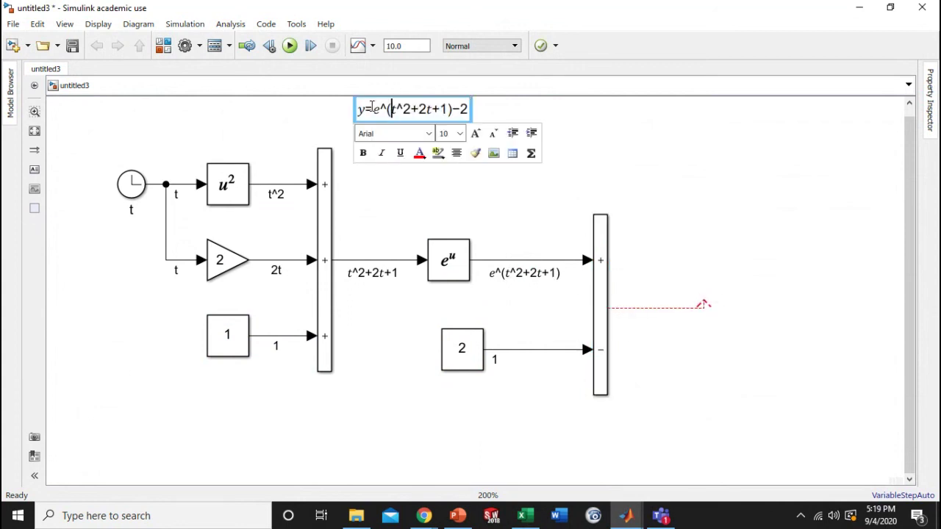
drag(381, 109, 468, 109)
key(ctrl+c)
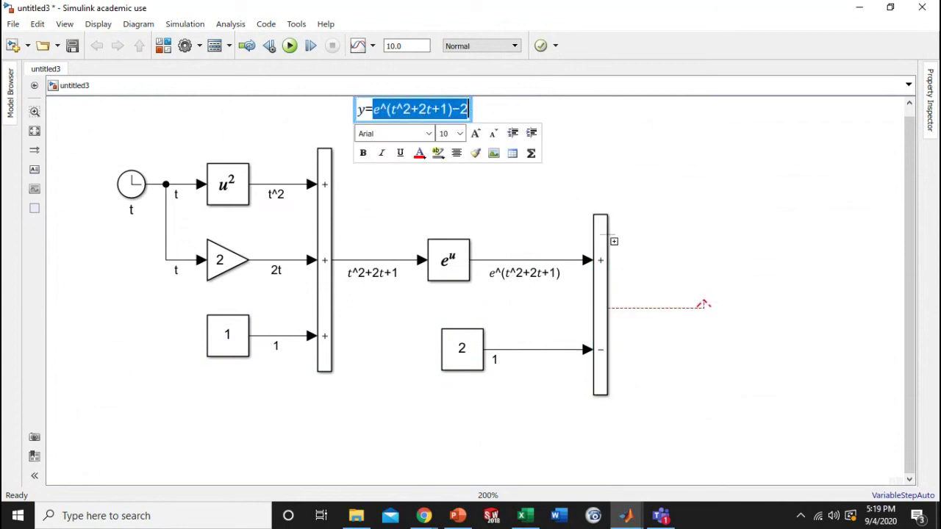
click(725, 293)
double_click(672, 309)
key(ctrl+v)
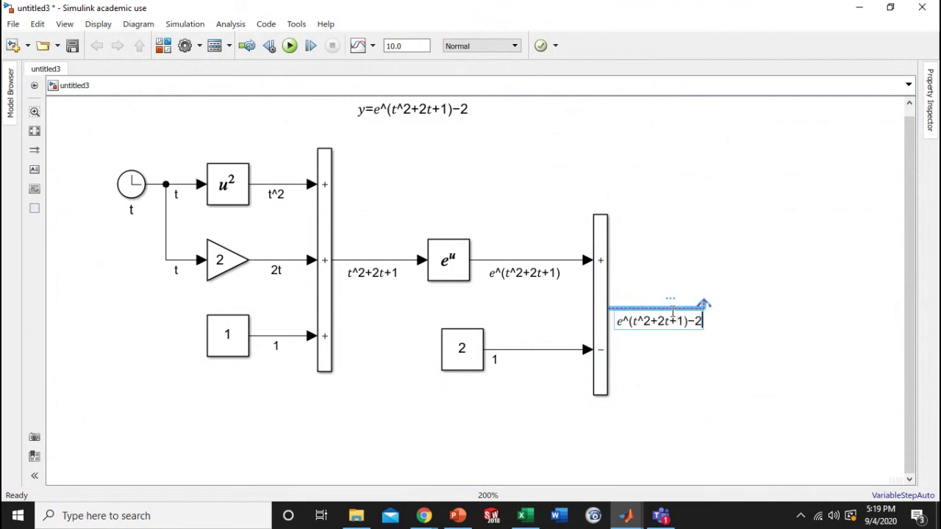
drag(706, 304, 769, 319)
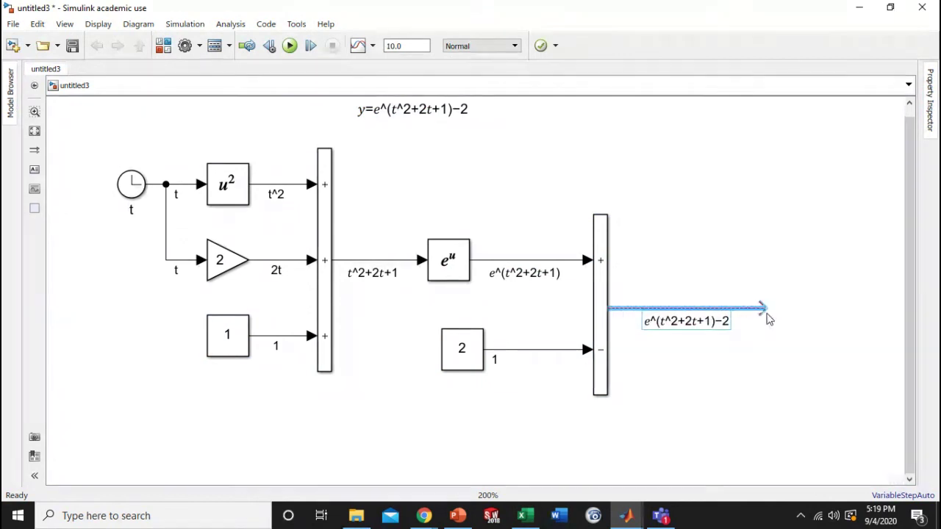
click(722, 282)
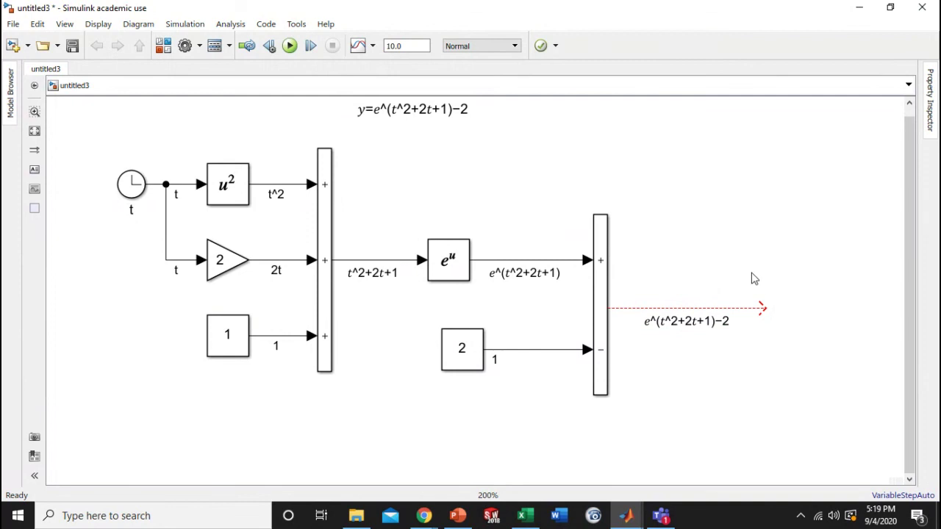
Insert a Scope block from Simulink/Sinks beyond the open end of the e^(t^2+2t+1)-2 signal.
double_click(812, 299)
text(scop)
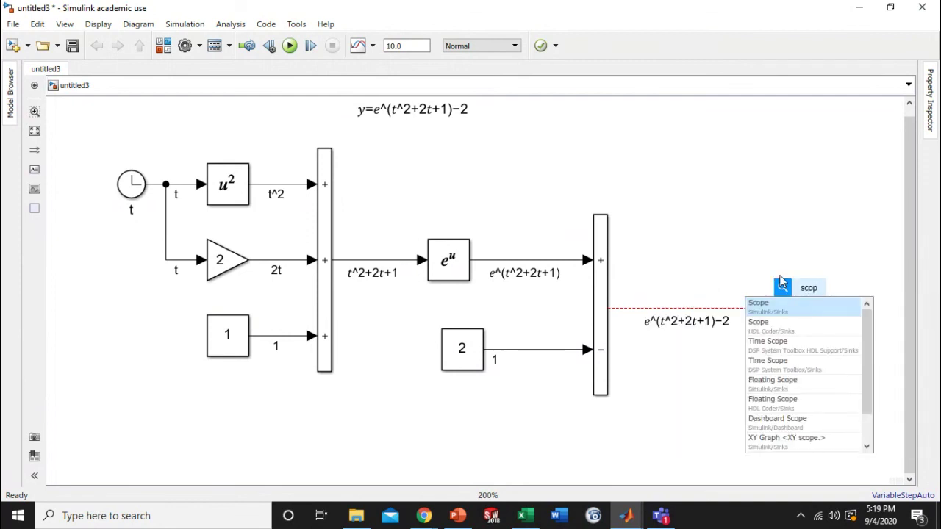
key(Return)
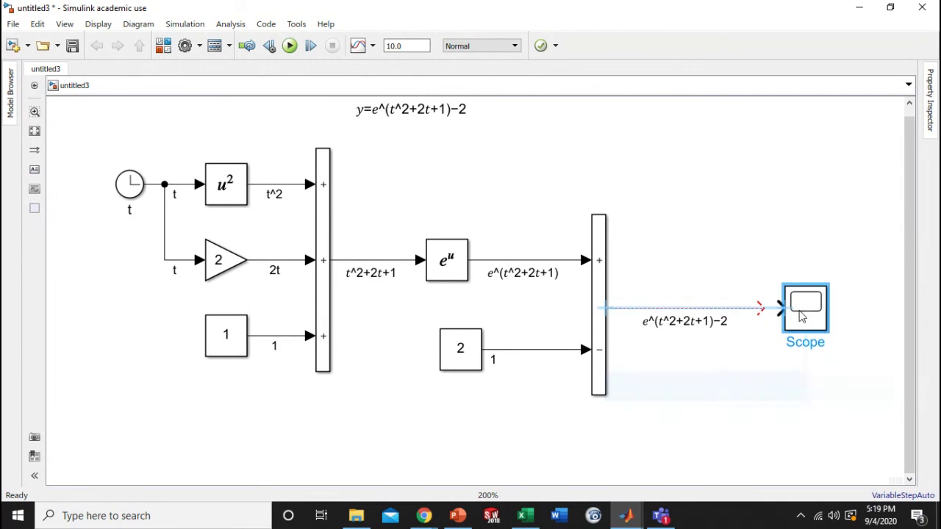